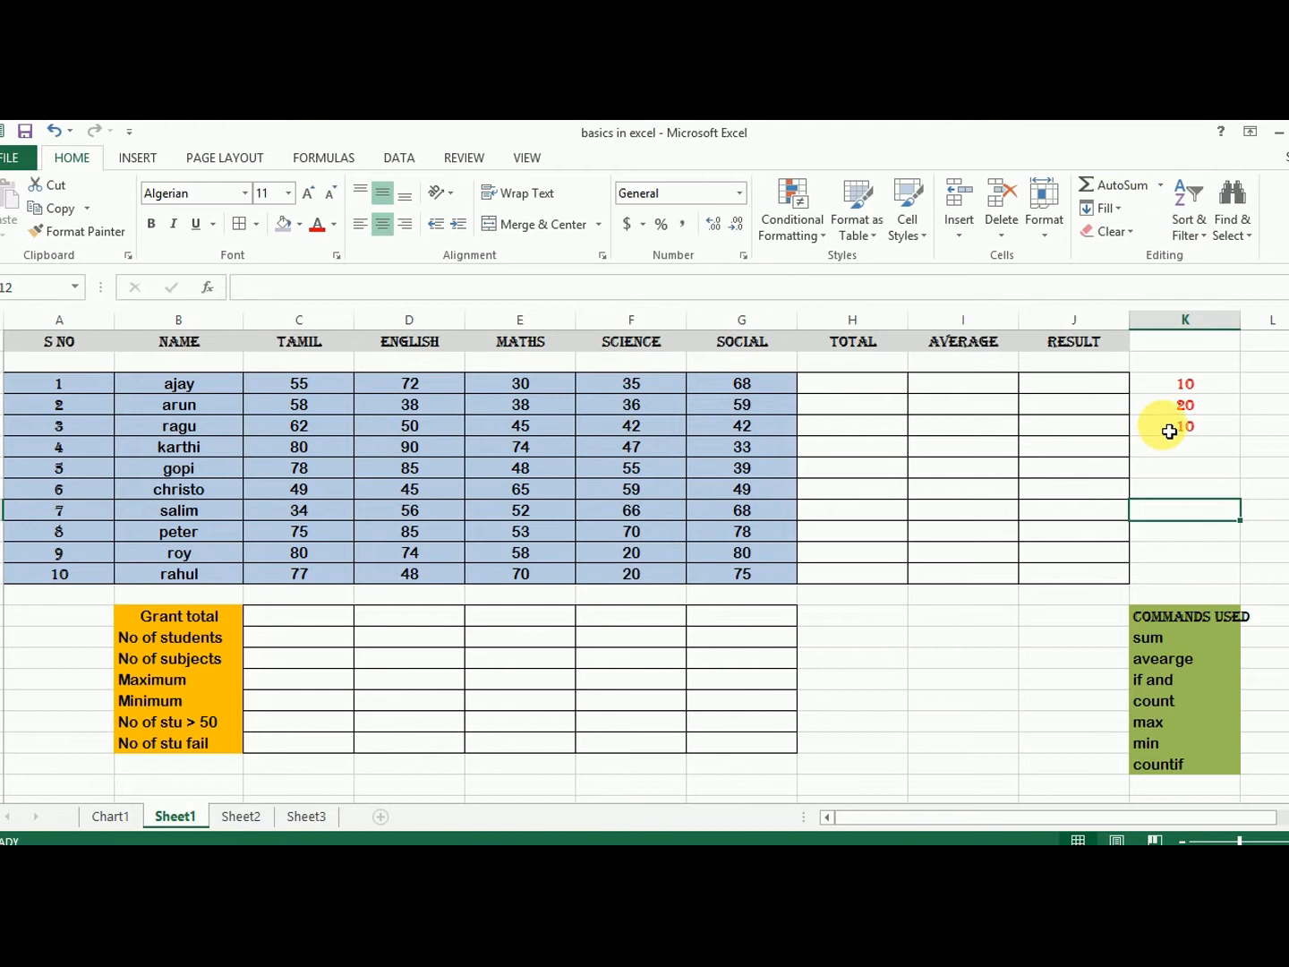
# Add up the three numbers in K6:K8 with AutoSum in cell K9 and select those source numbers
pyautogui.click(1206, 454)
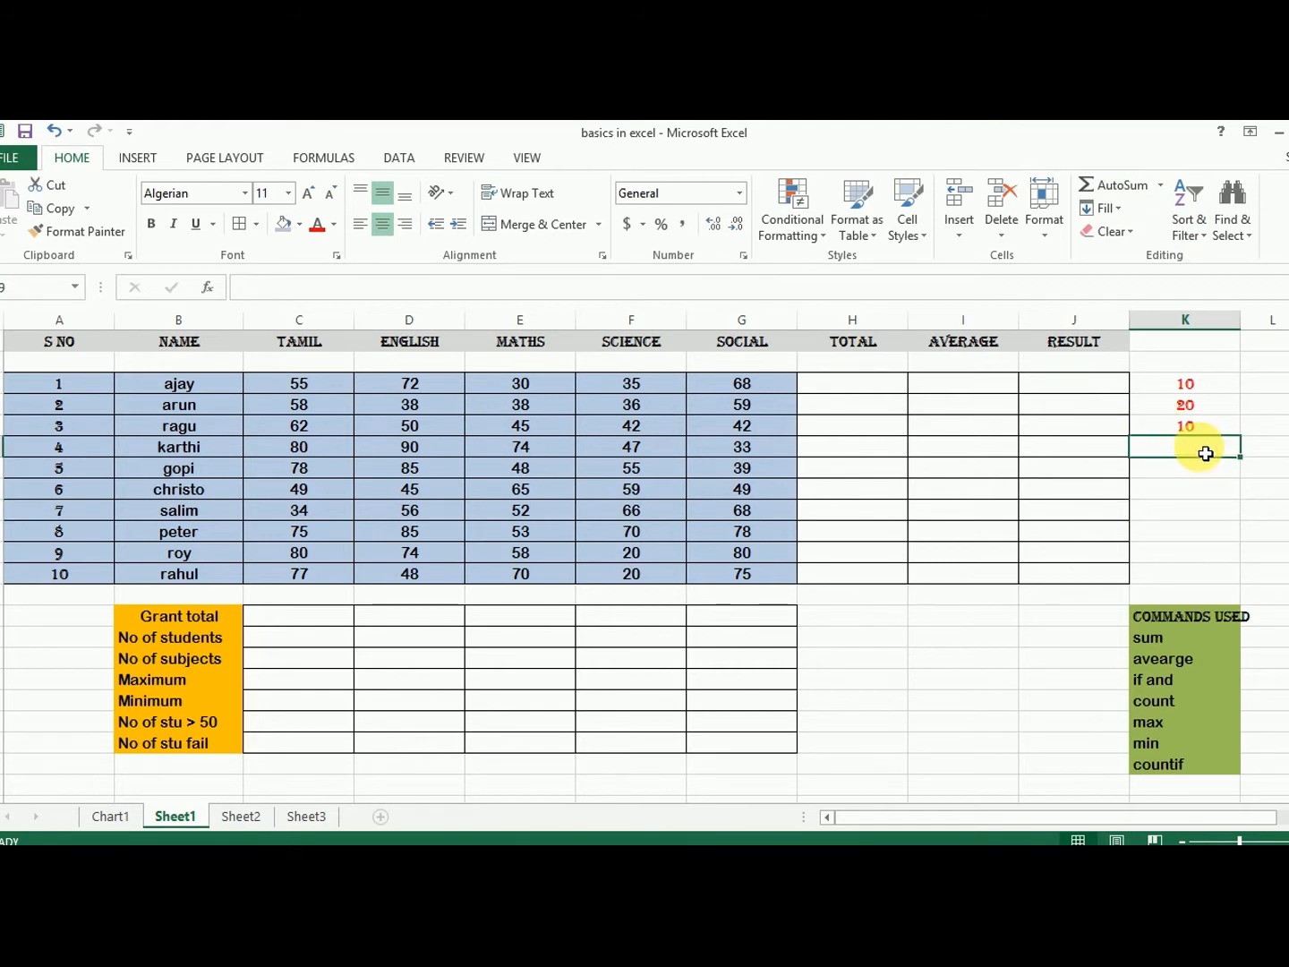
pyautogui.click(1101, 185)
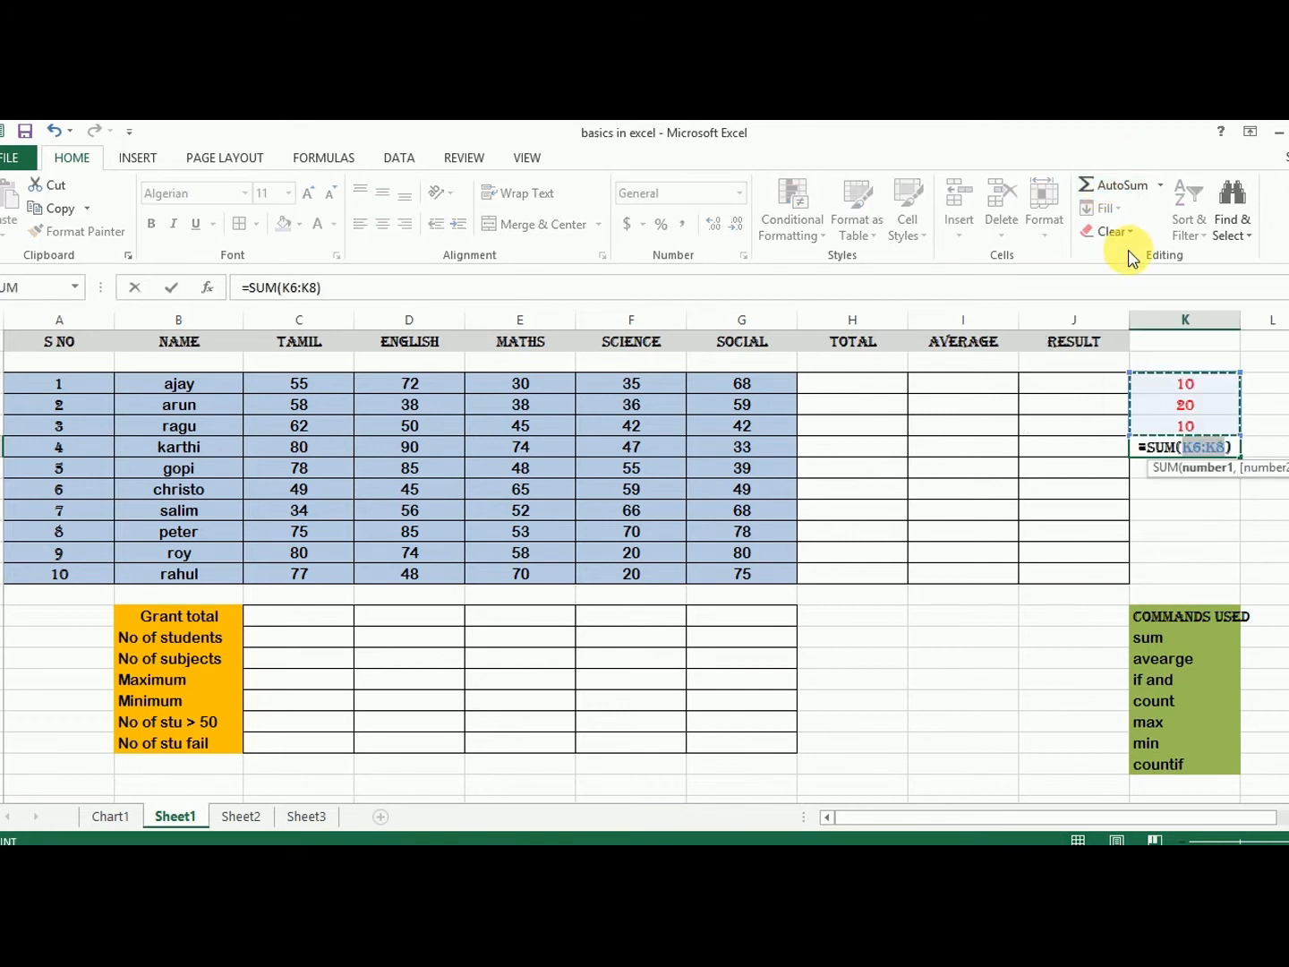
pyautogui.press('Return')
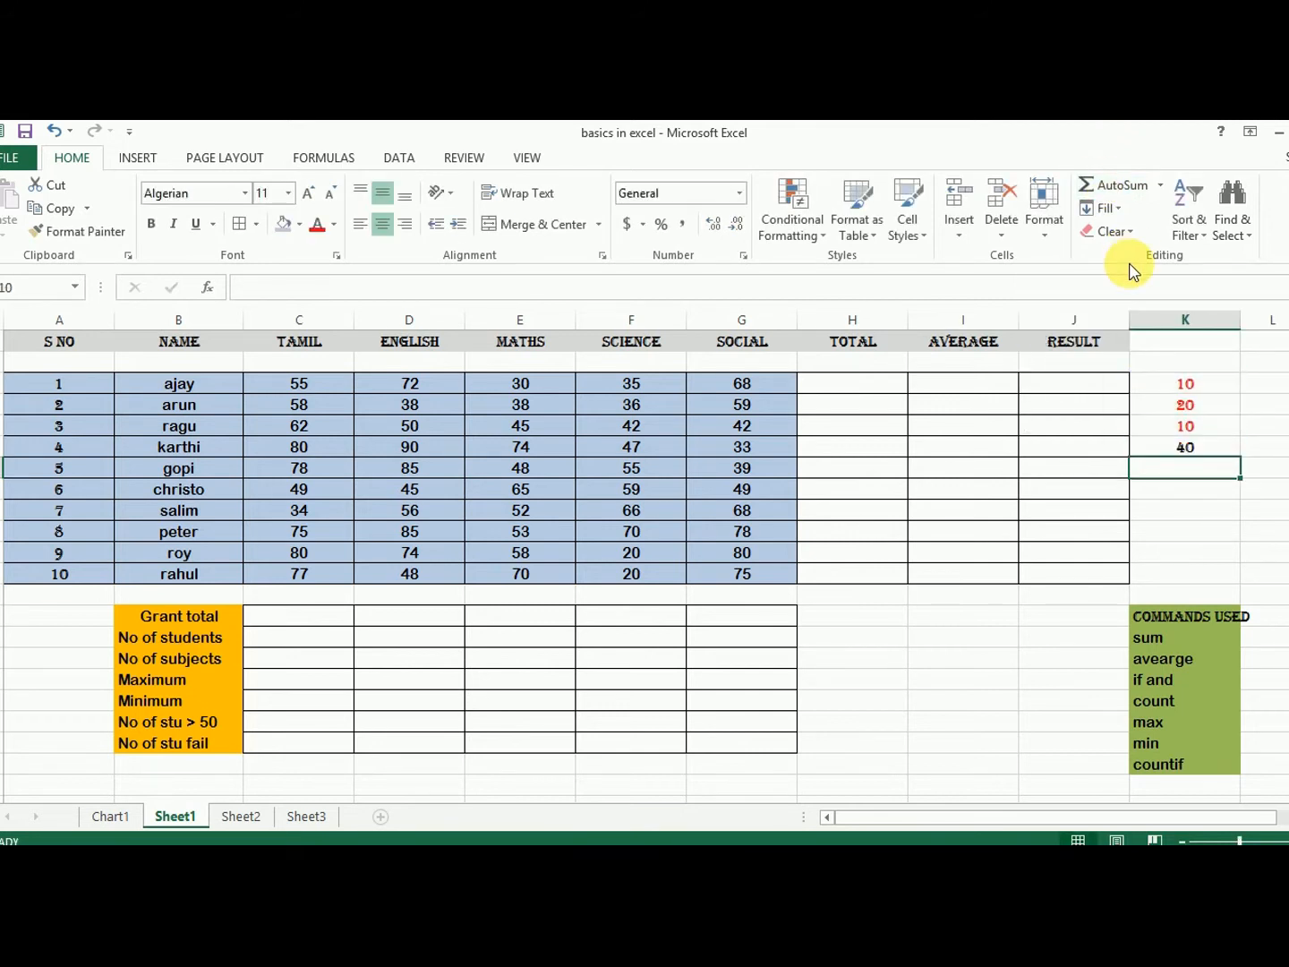
pyautogui.moveTo(1200, 376); pyautogui.dragTo(1207, 430)
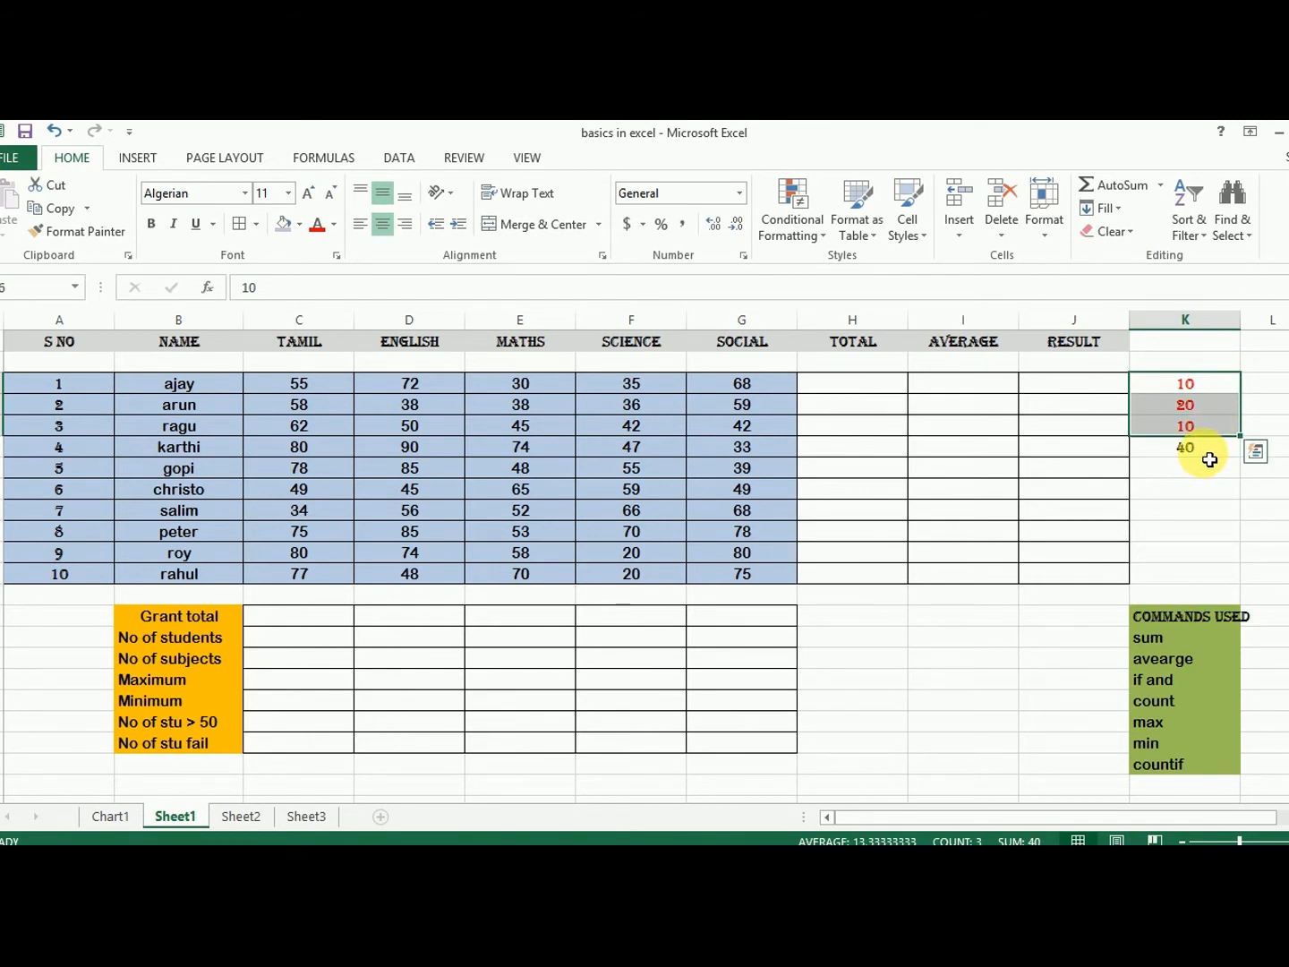
# Total the first student's five subject marks in H6 with =SUM(C6:G6) and fill the formula down to H15
pyautogui.click(878, 386)
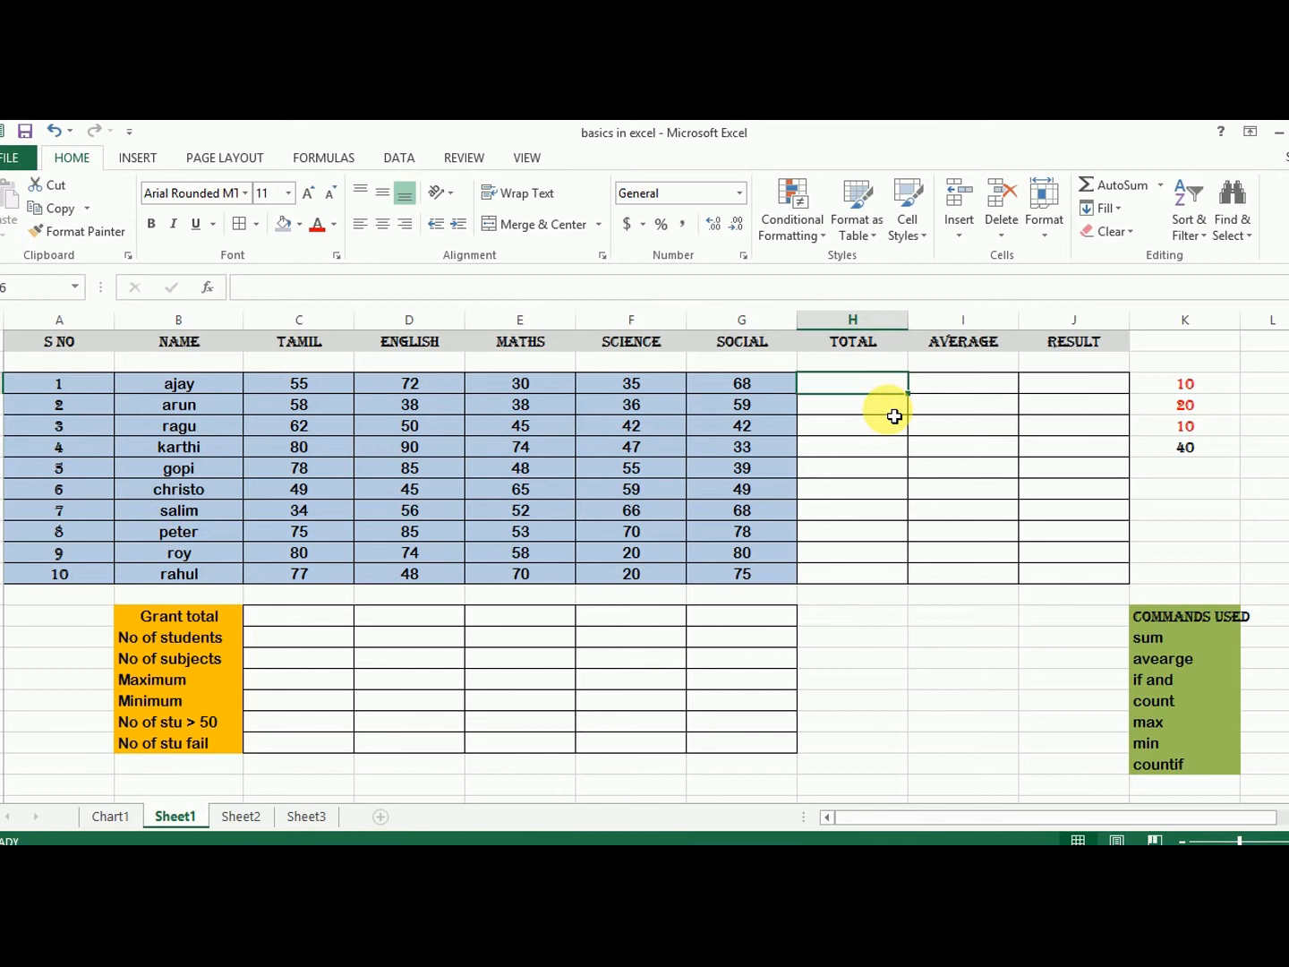
pyautogui.write('=')
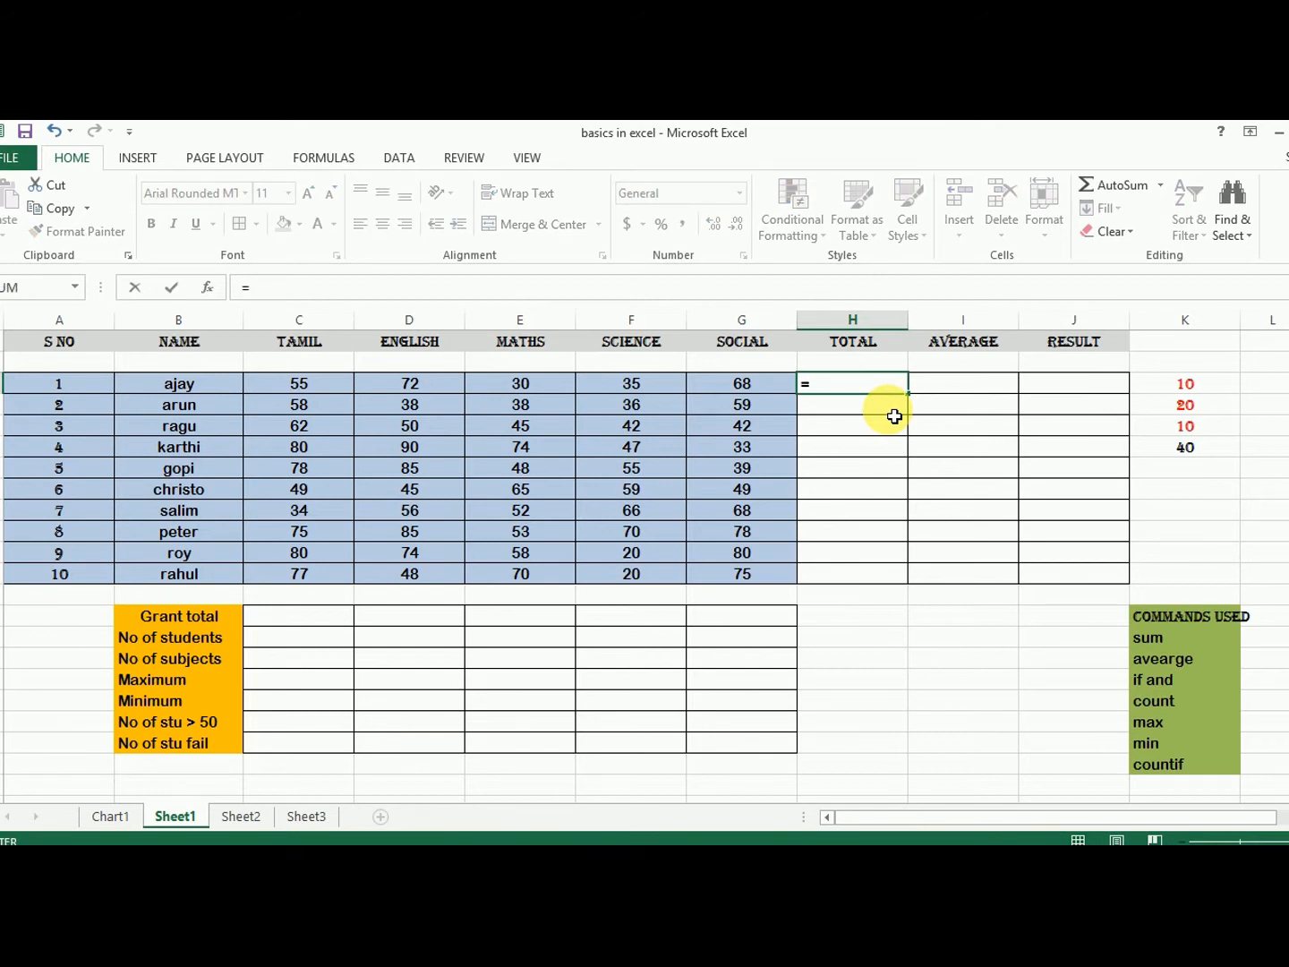
pyautogui.write('sum')
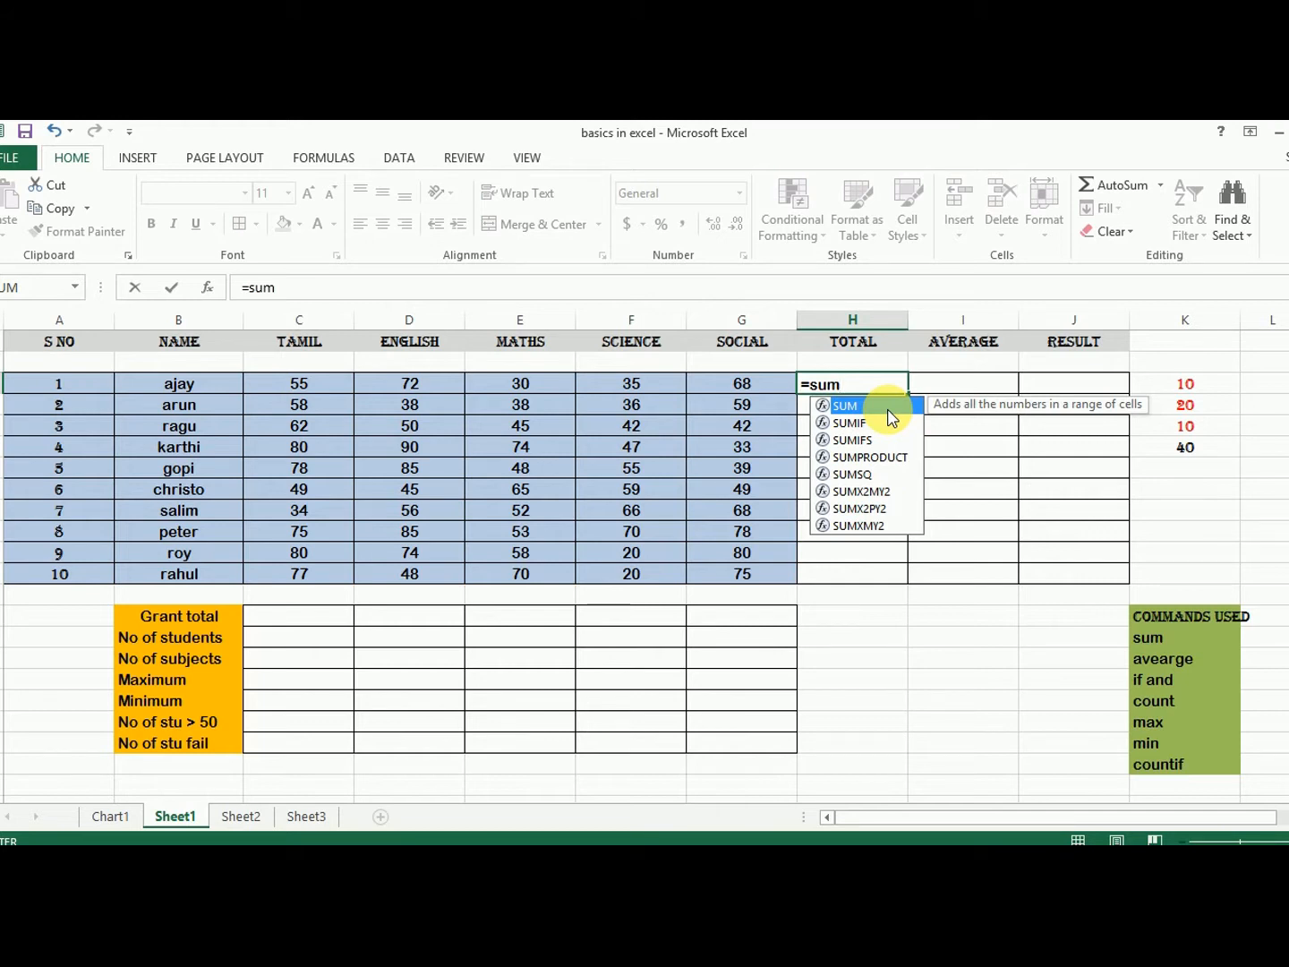
pyautogui.write('(')
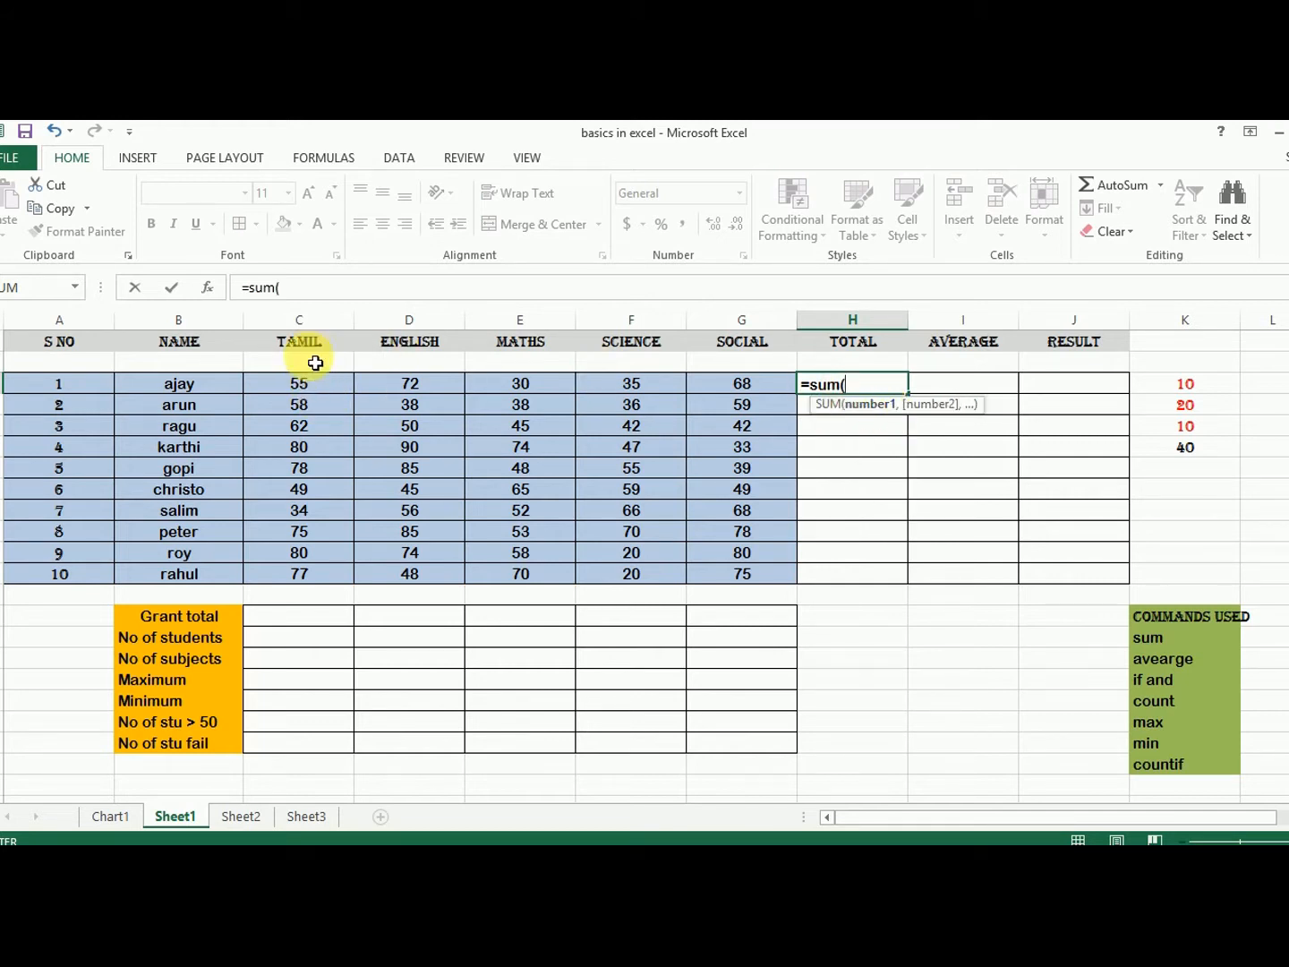
pyautogui.click(299, 386)
pyautogui.hotkey('shift', 'Right')
pyautogui.hotkey('shift', 'Right')
pyautogui.hotkey('shift', 'Right')
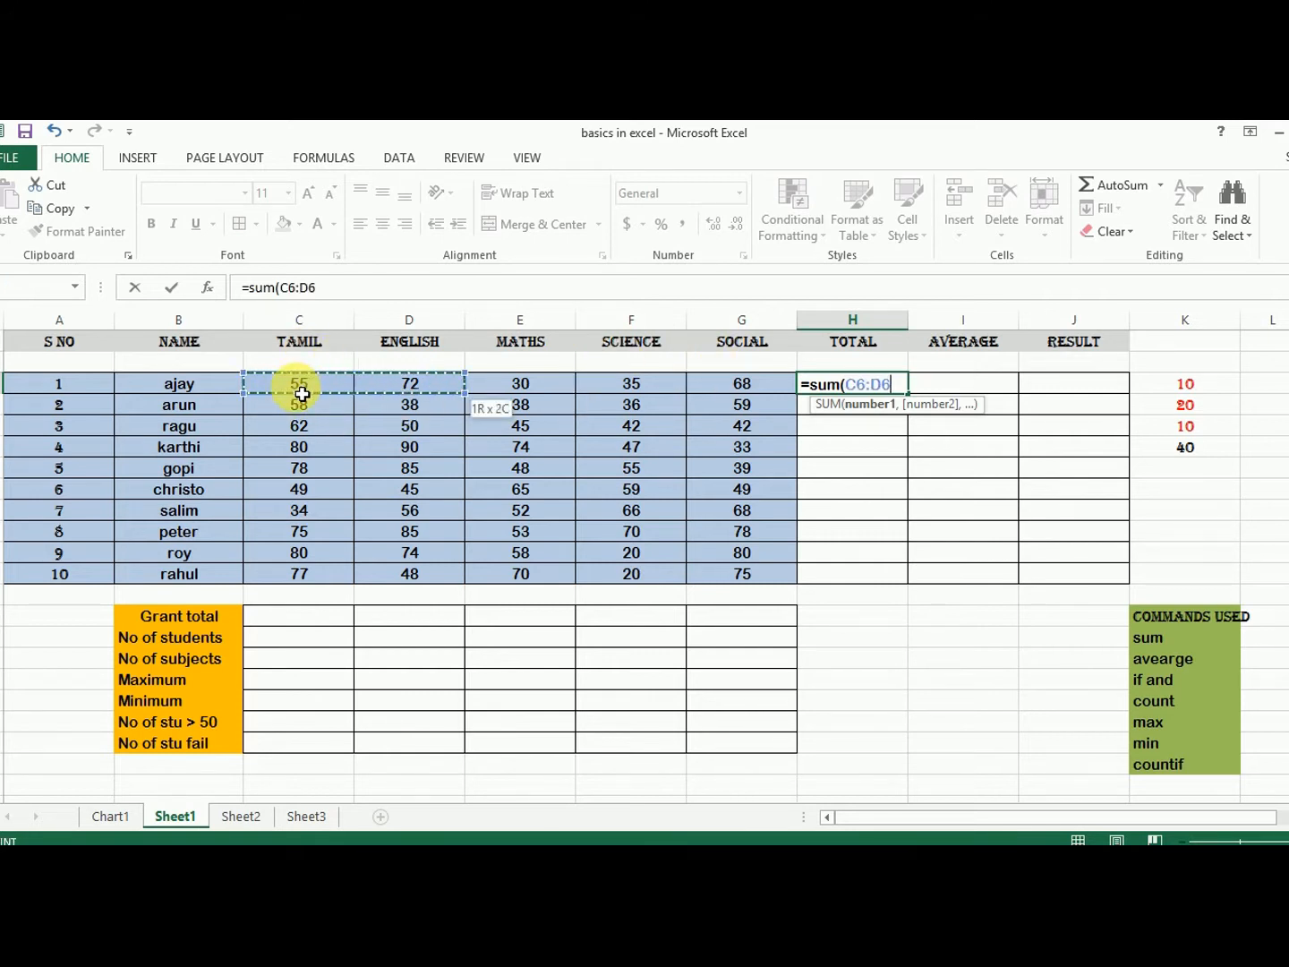
pyautogui.hotkey('shift', 'Right')
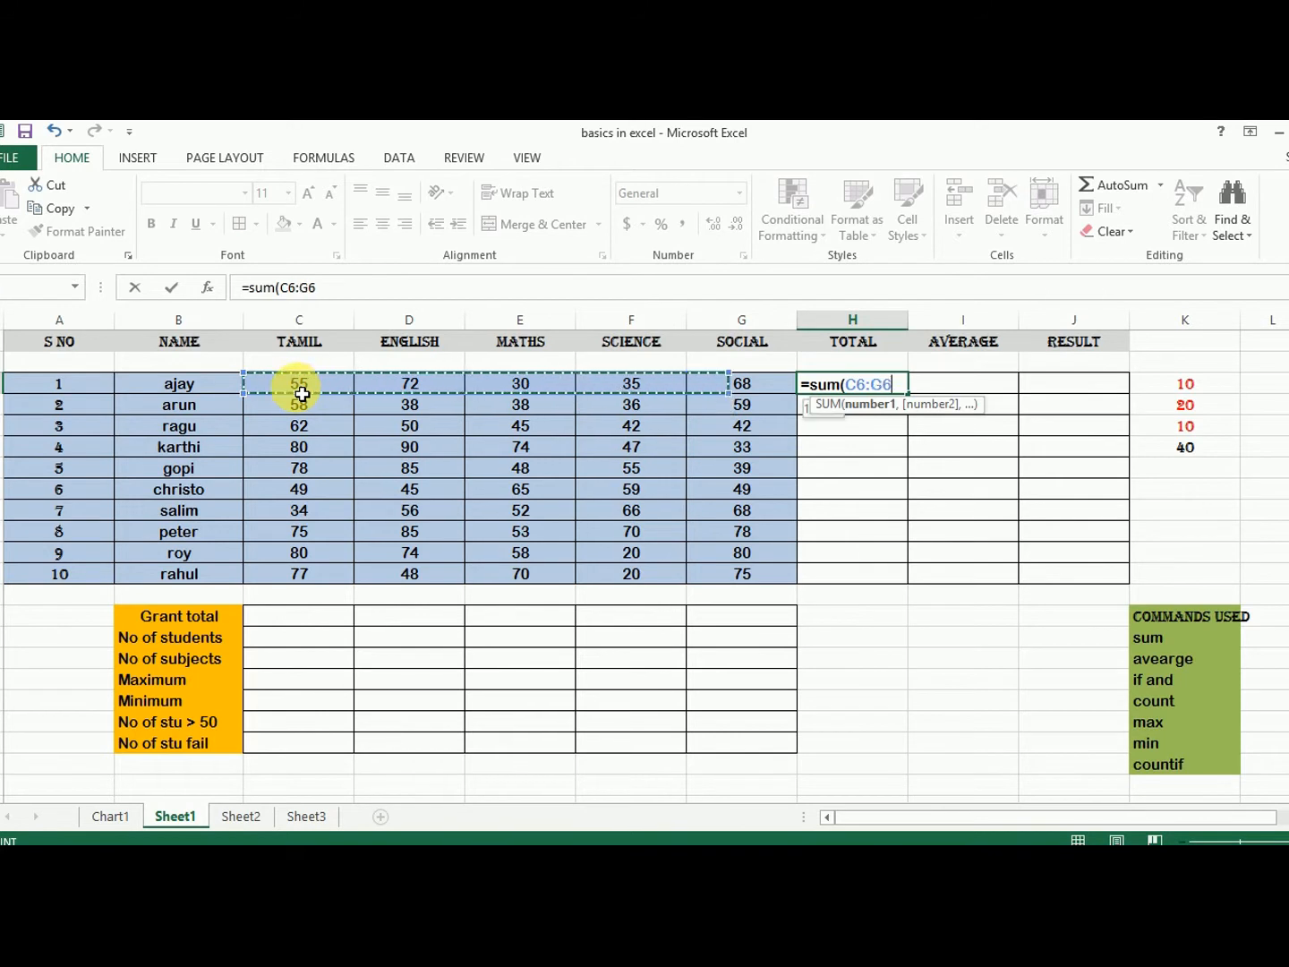
pyautogui.write(')')
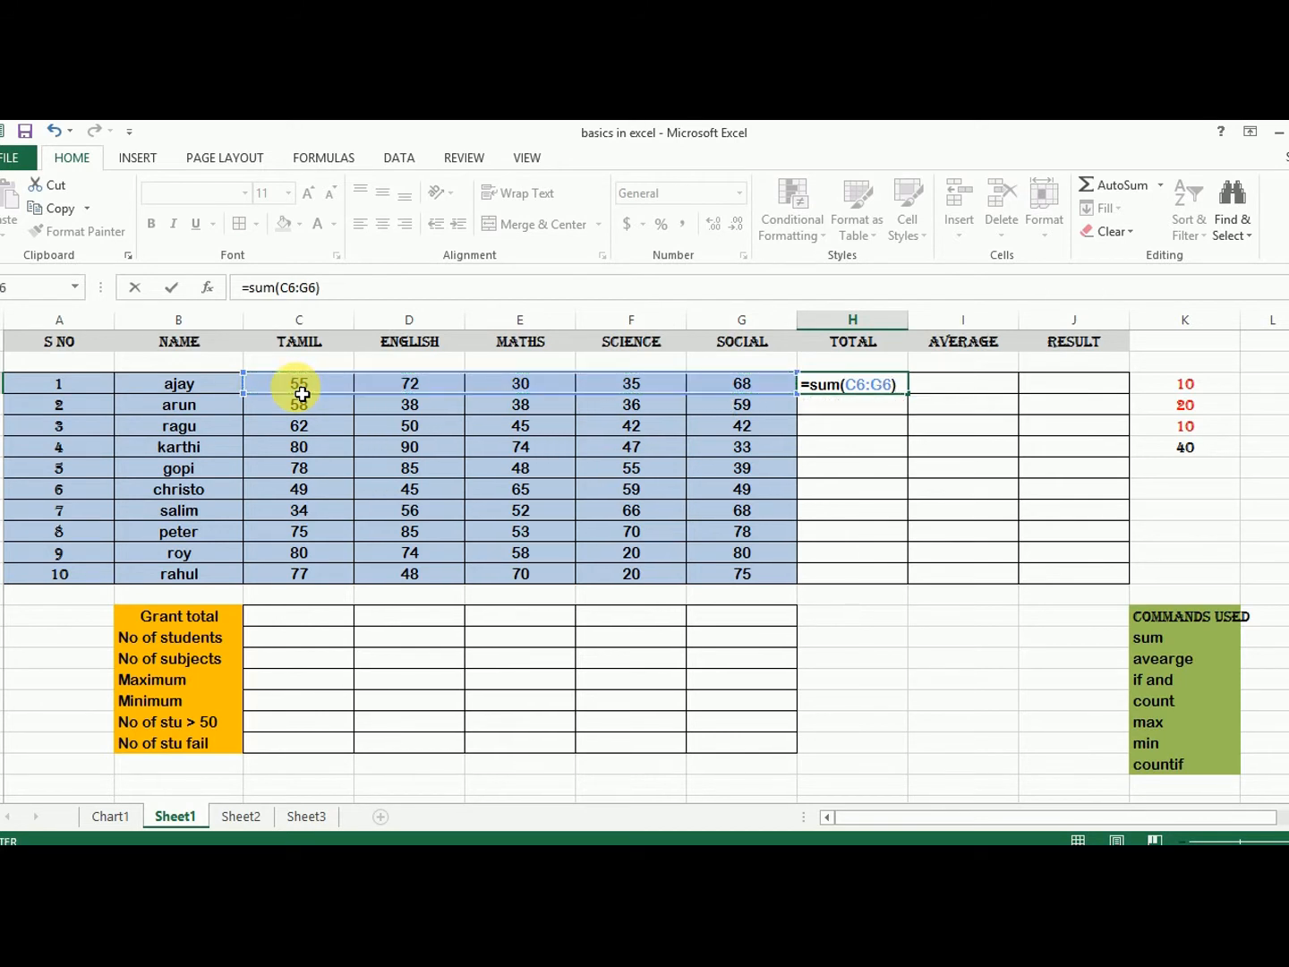
pyautogui.press('Return')
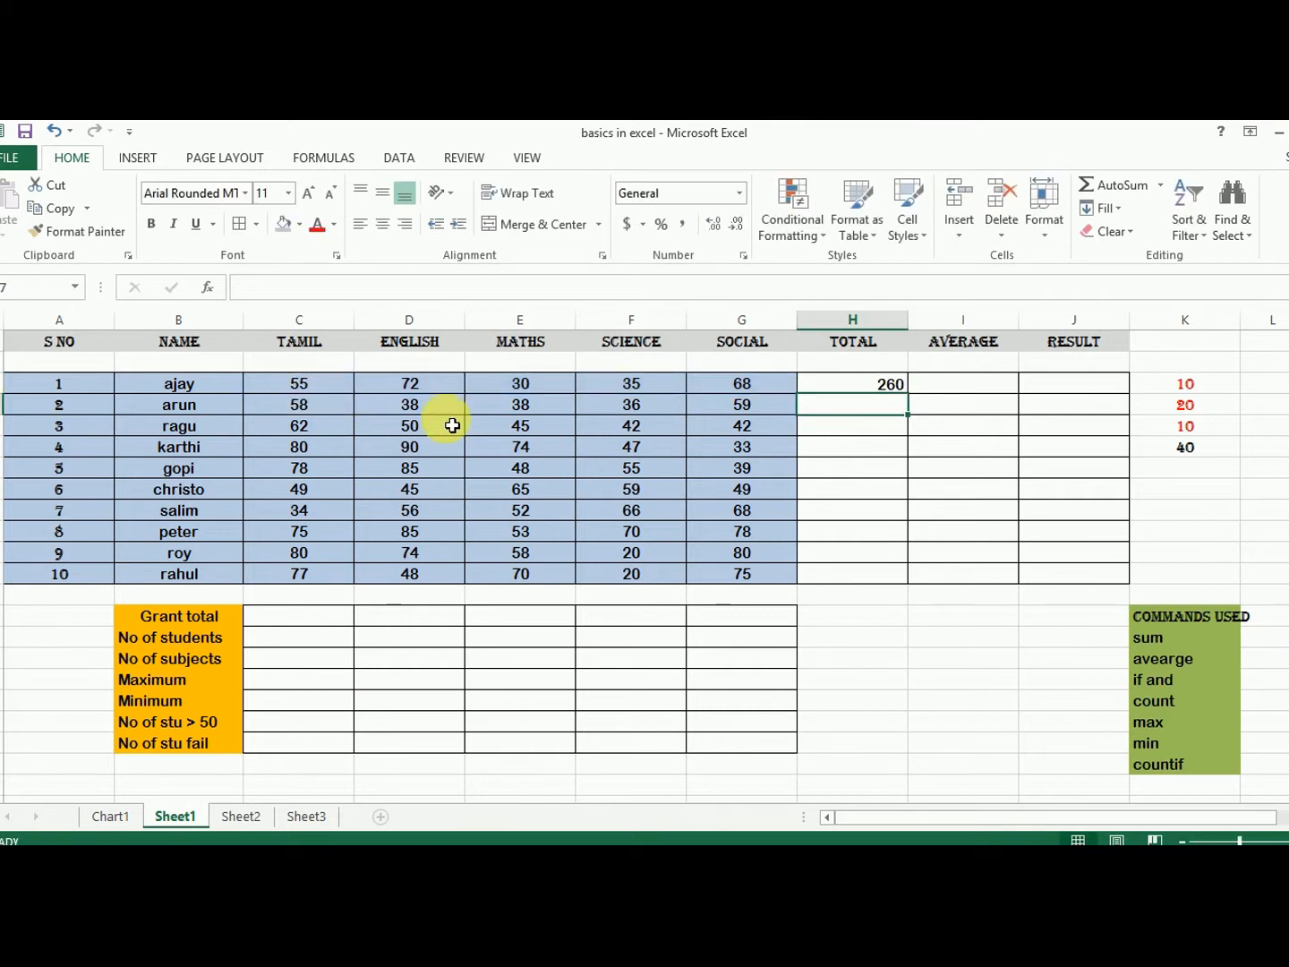
pyautogui.click(857, 386)
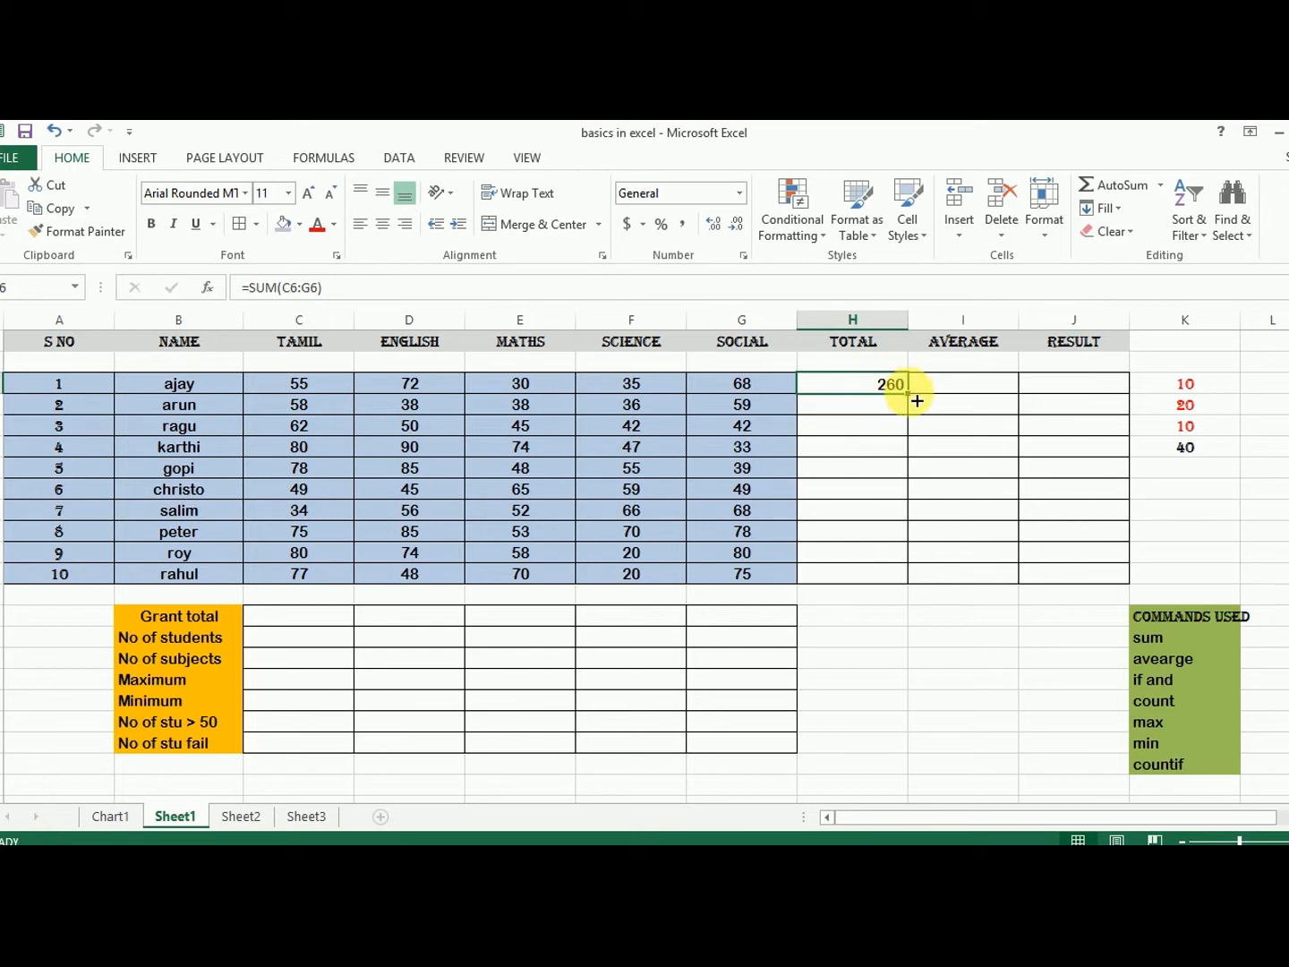
pyautogui.moveTo(917, 401); pyautogui.dragTo(916, 601)
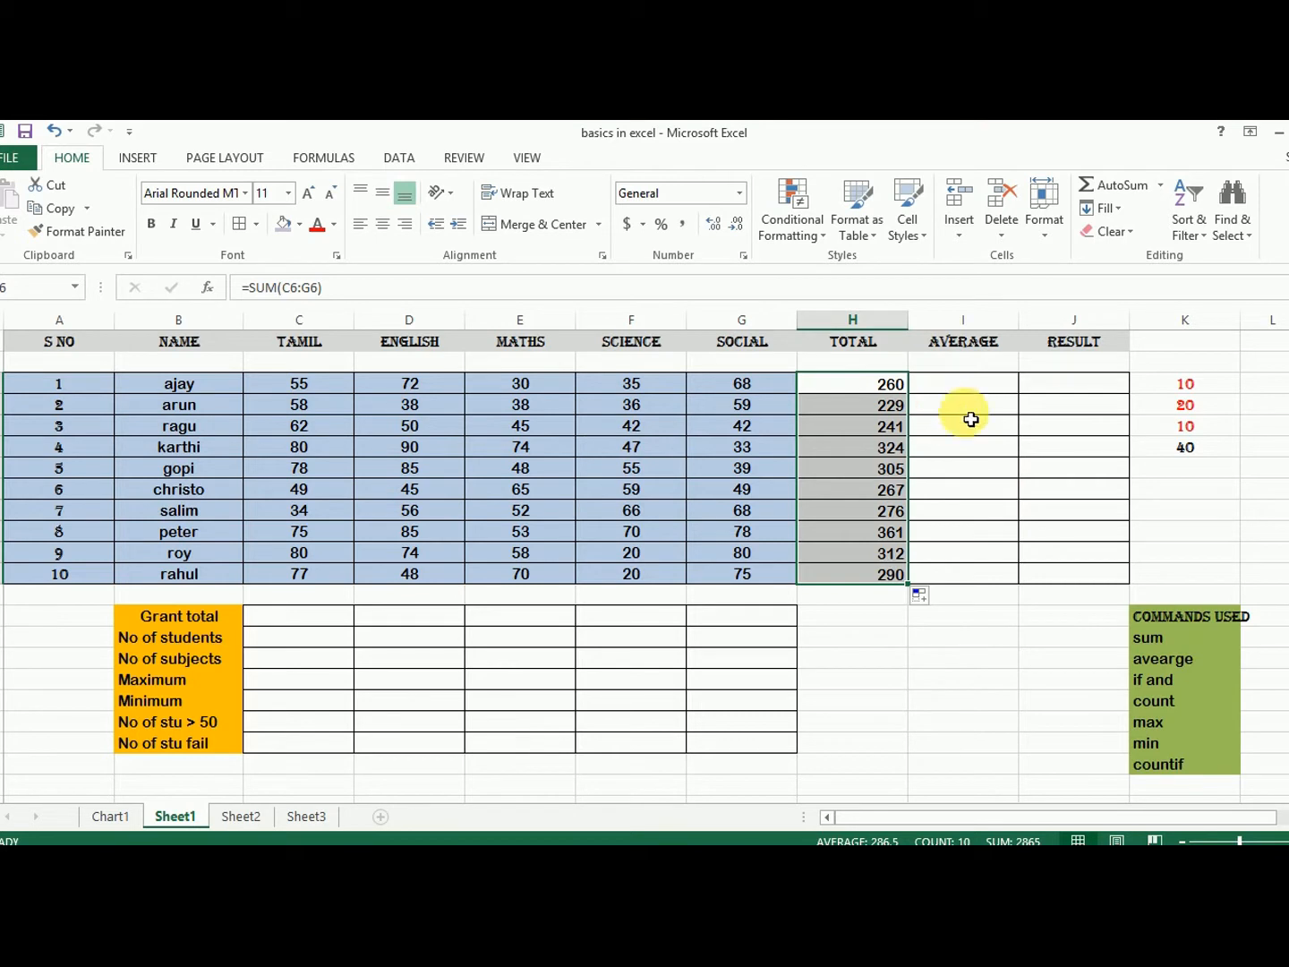
# Calculate the first student's average mark in I6 with =AVERAGE(C6:G6)
pyautogui.click(977, 385)
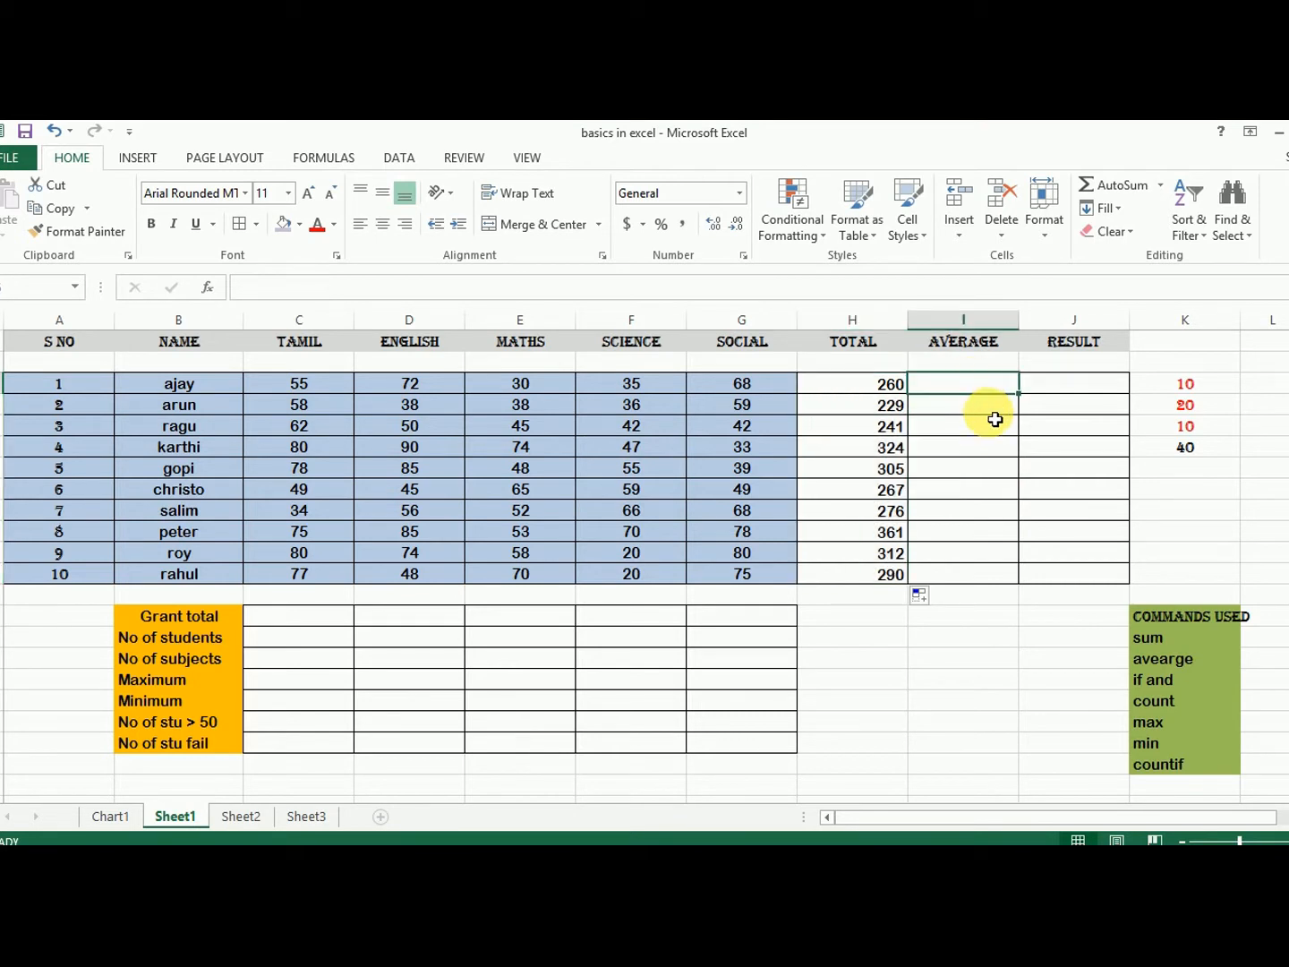
pyautogui.write('=av')
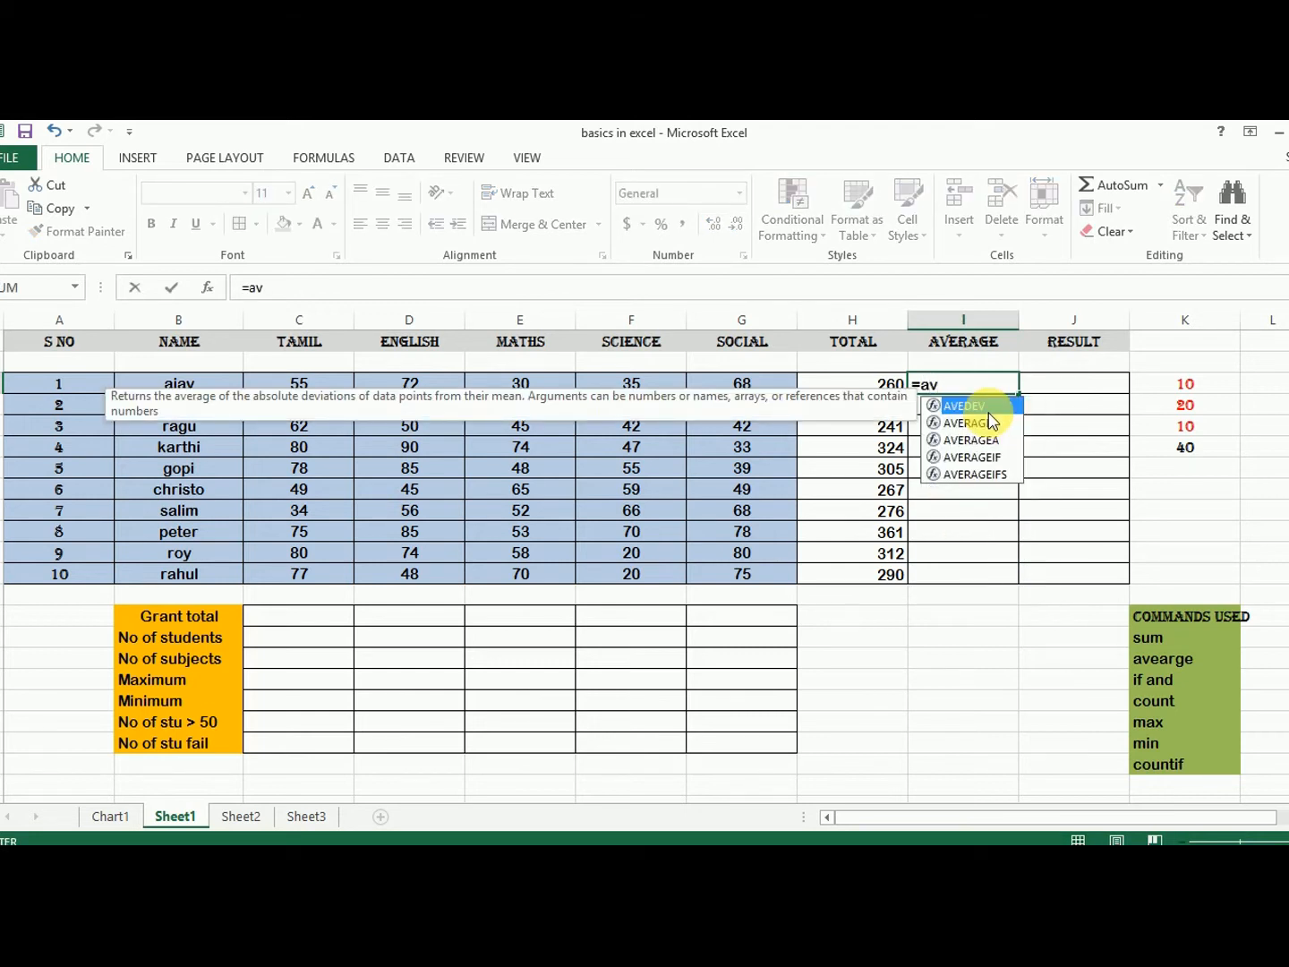
pyautogui.click(988, 424)
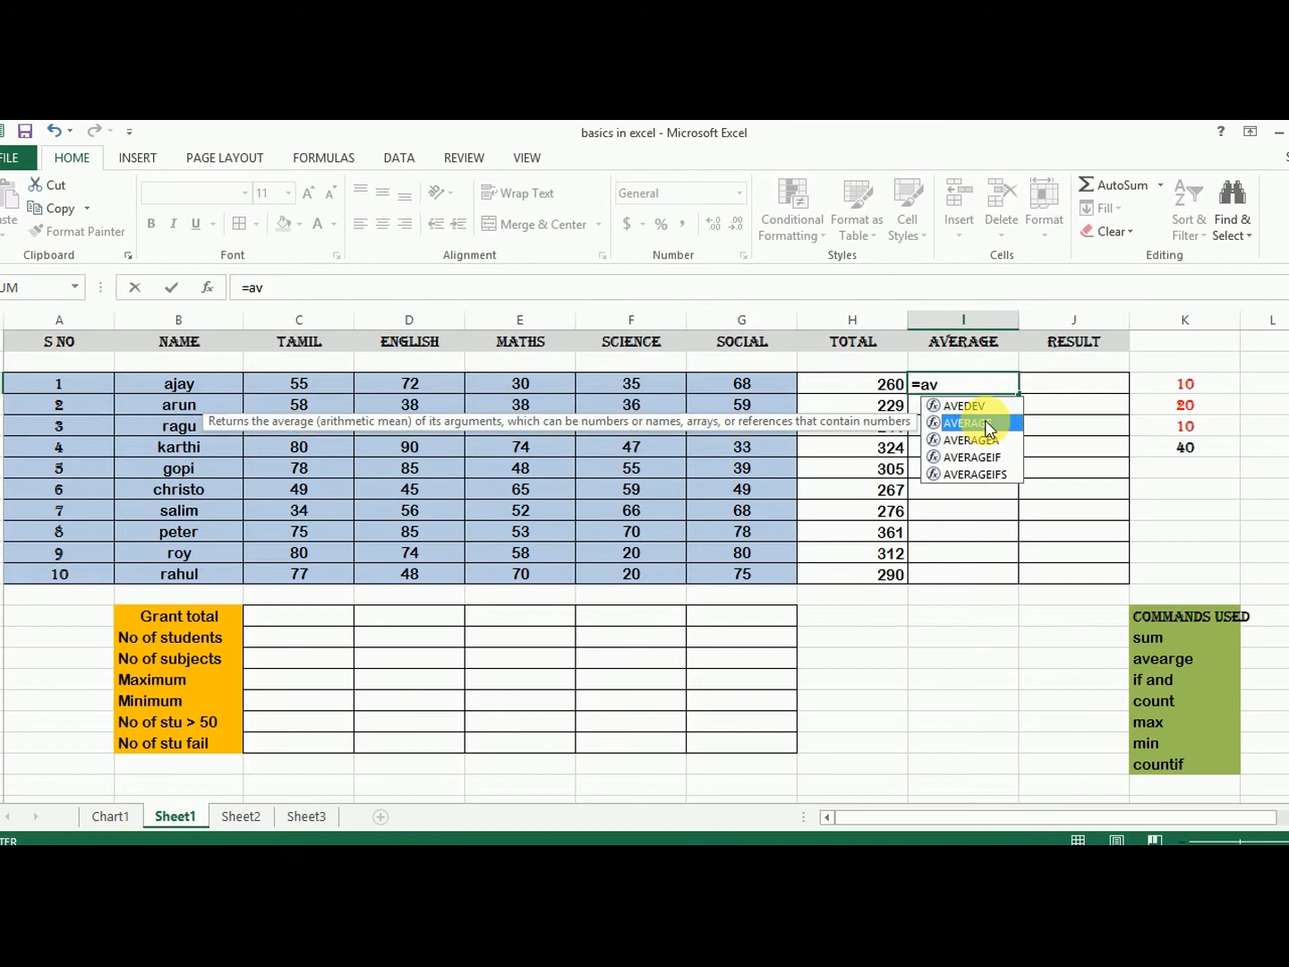
pyautogui.doubleClick(988, 424)
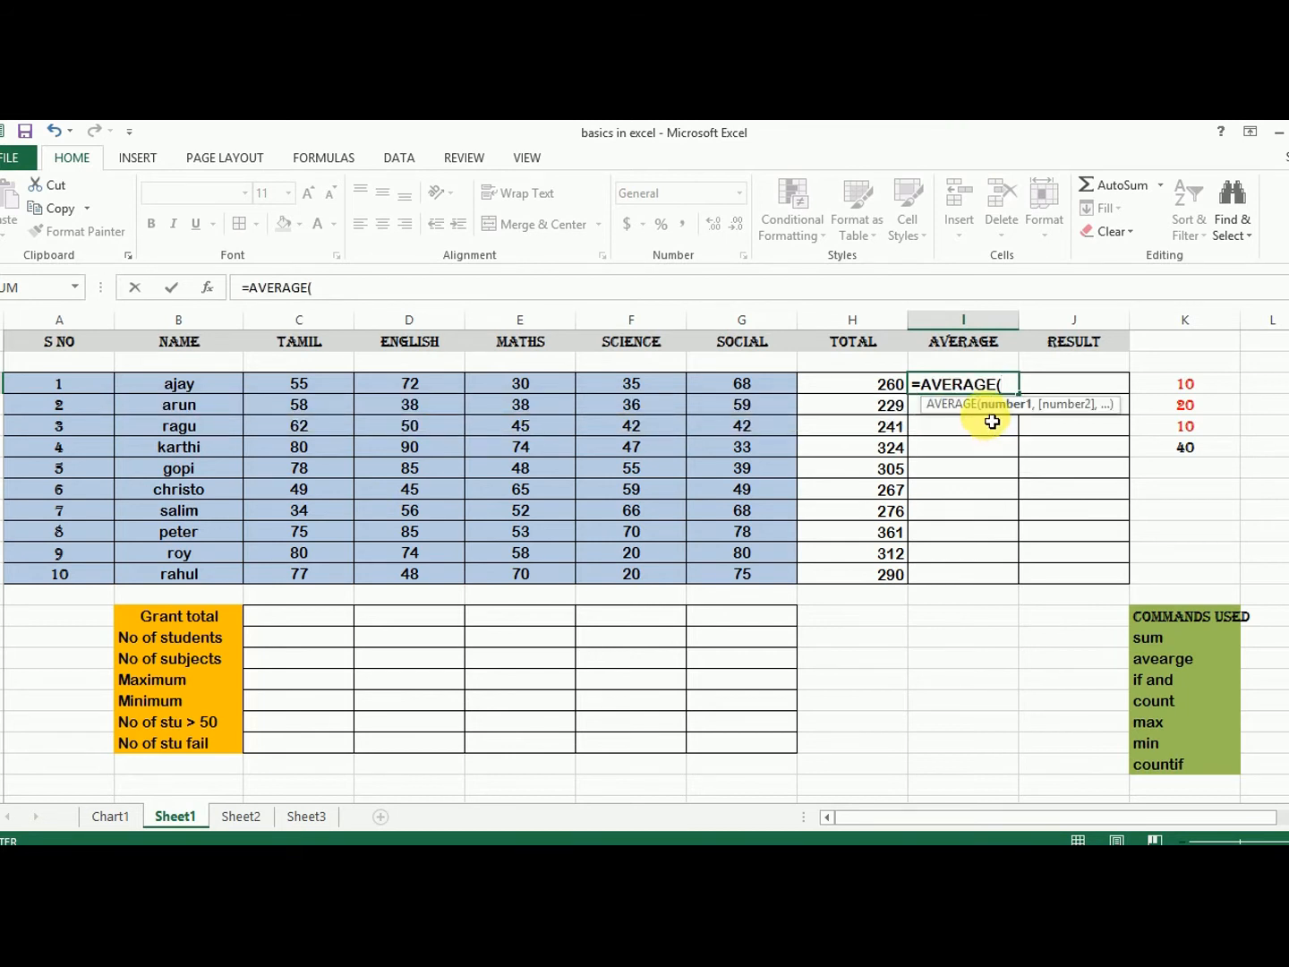
pyautogui.click(302, 393)
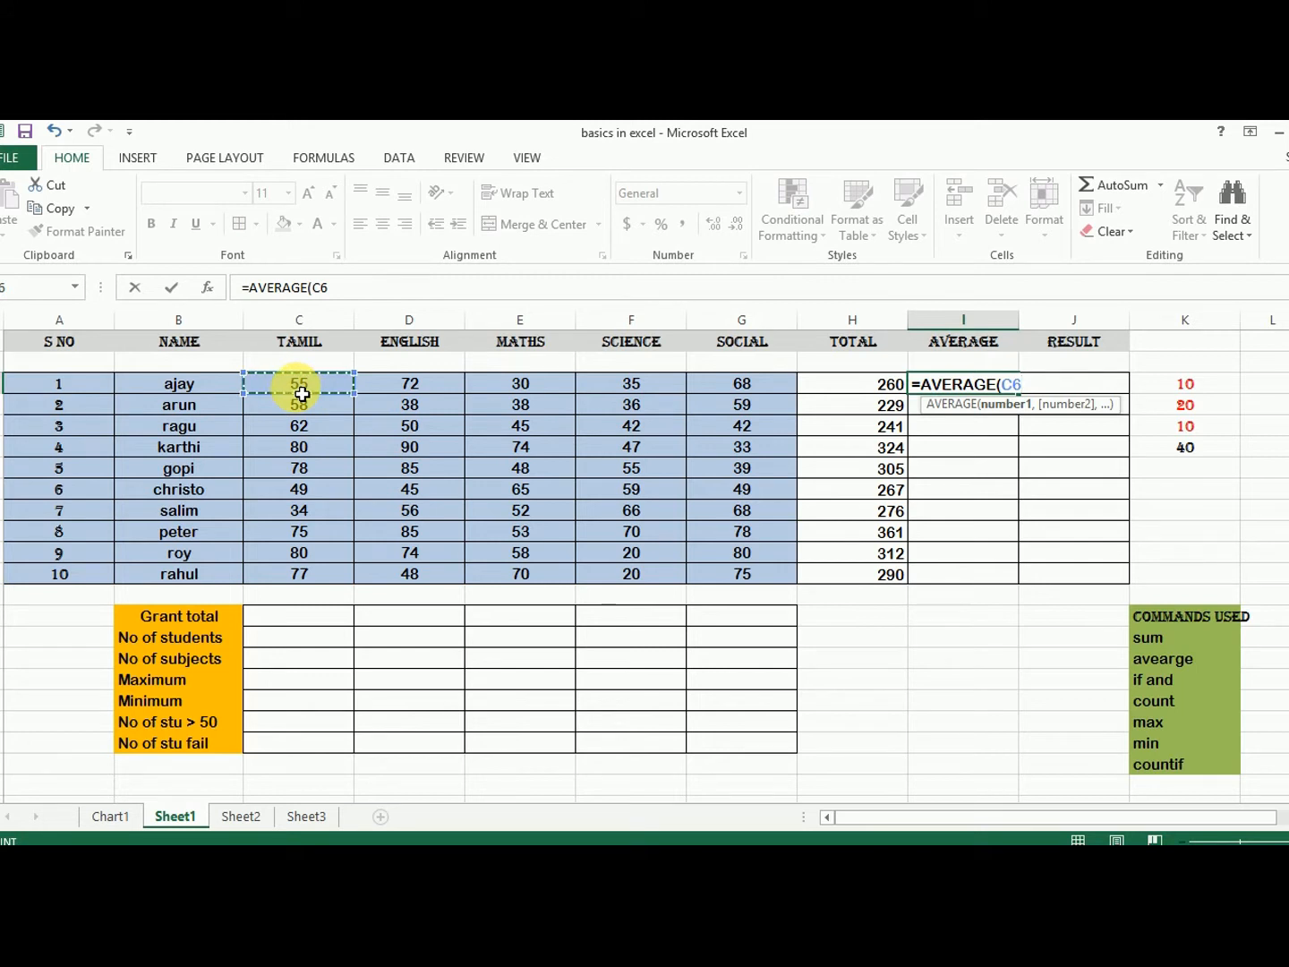
pyautogui.hotkey('shift', 'Right')
pyautogui.hotkey('shift', 'Right')
pyautogui.hotkey('shift', 'Right')
pyautogui.hotkey('shift', 'Right')
pyautogui.write(')')
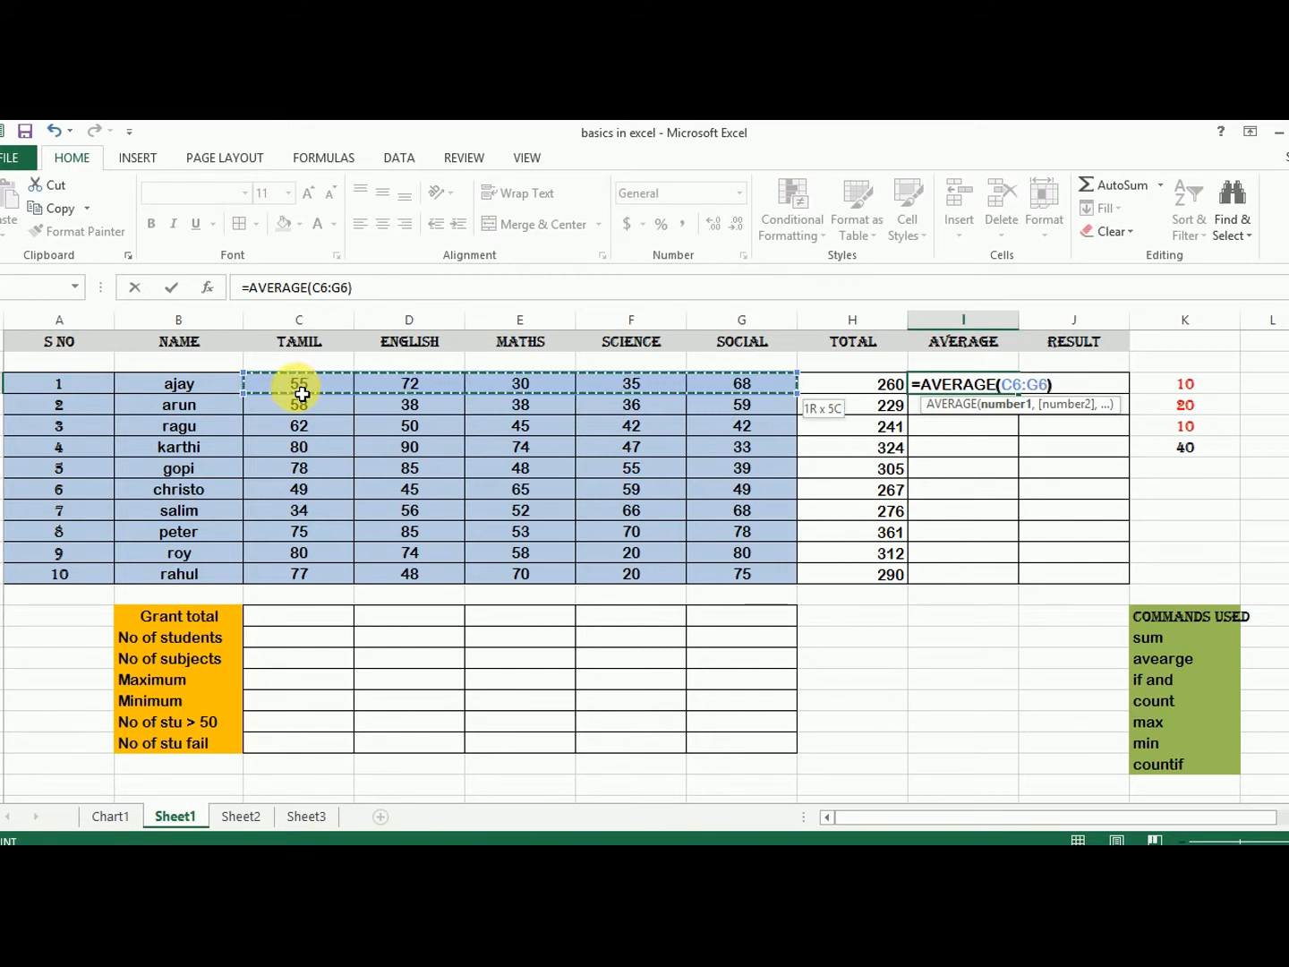
pyautogui.hotkey('ctrl', 'Return')
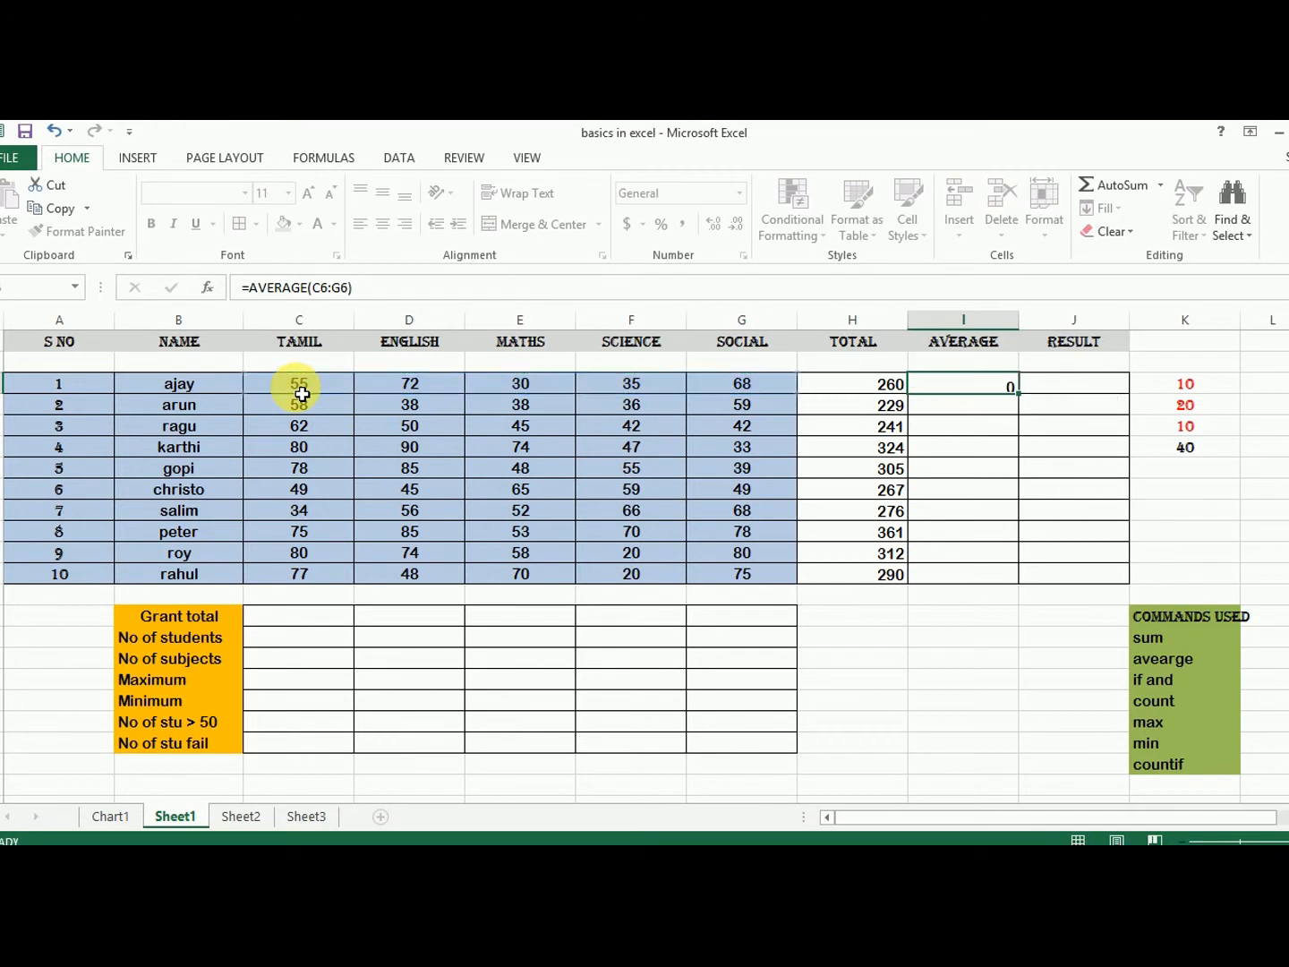
pyautogui.press('Return')
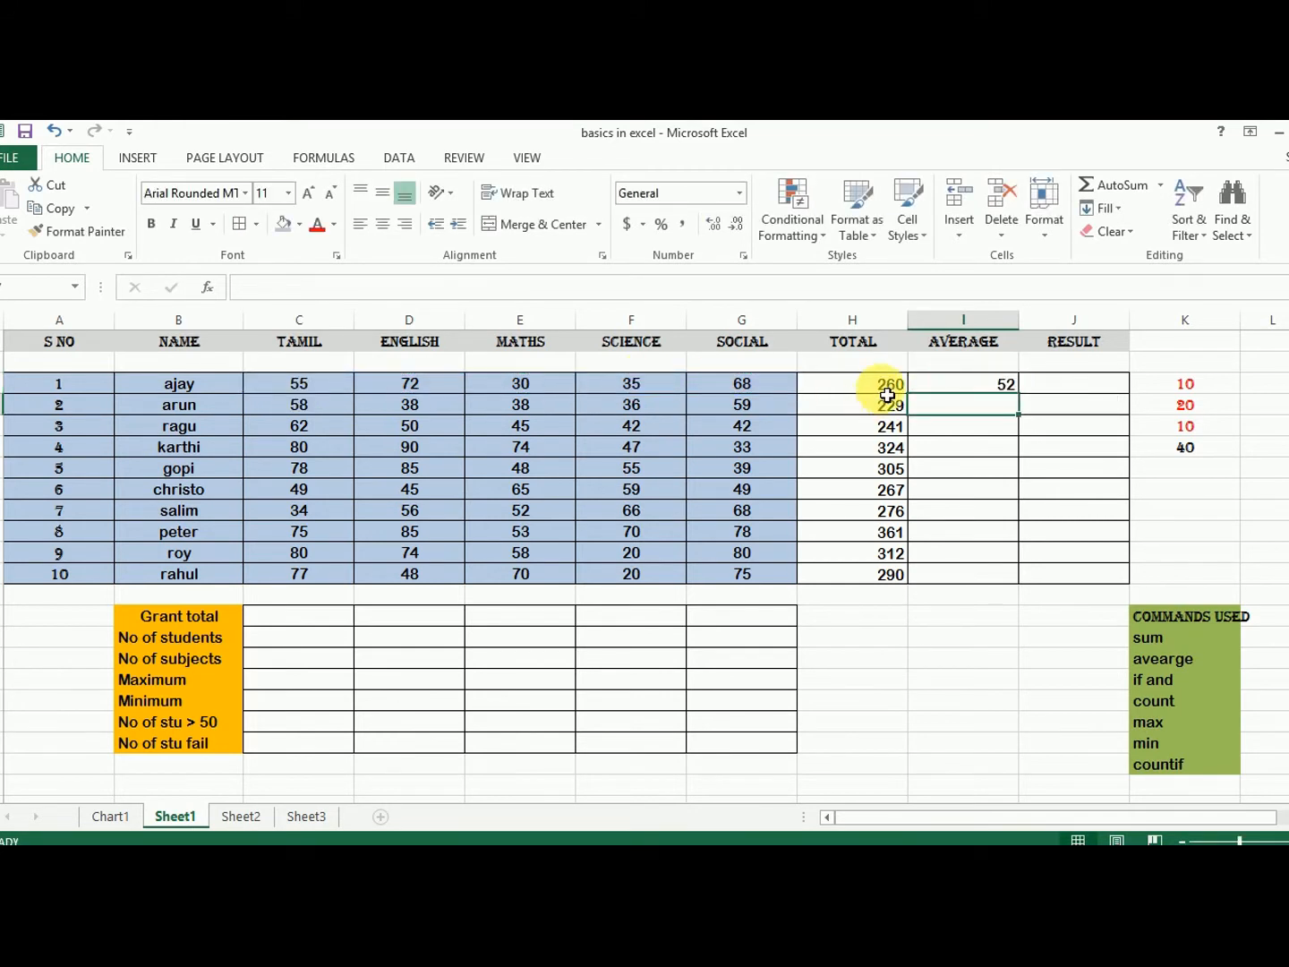
# Fill the average formula from I6 down to I15 for all remaining students
pyautogui.click(999, 386)
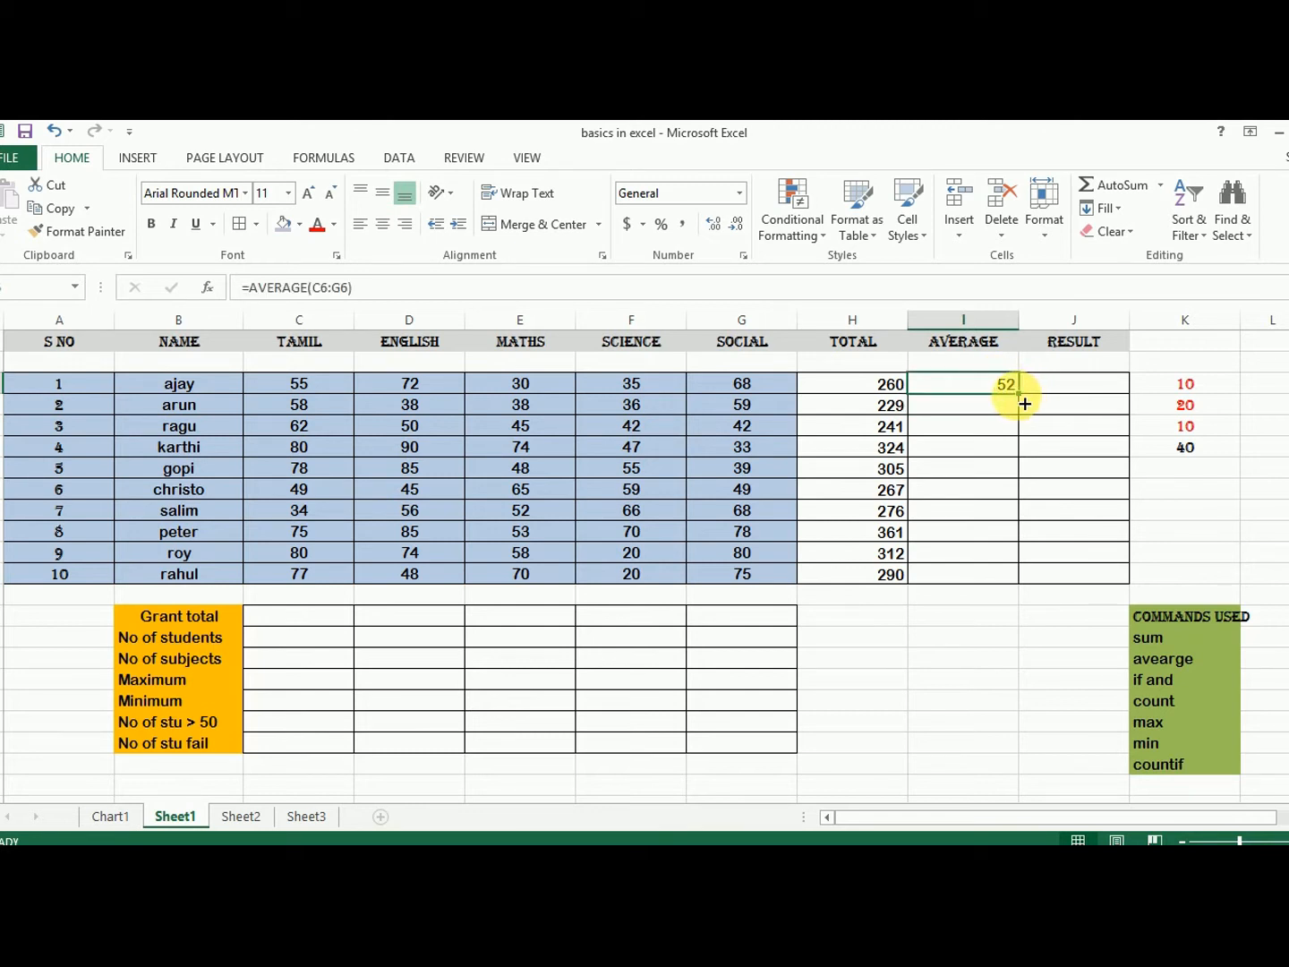
pyautogui.moveTo(1019, 397); pyautogui.dragTo(1027, 591)
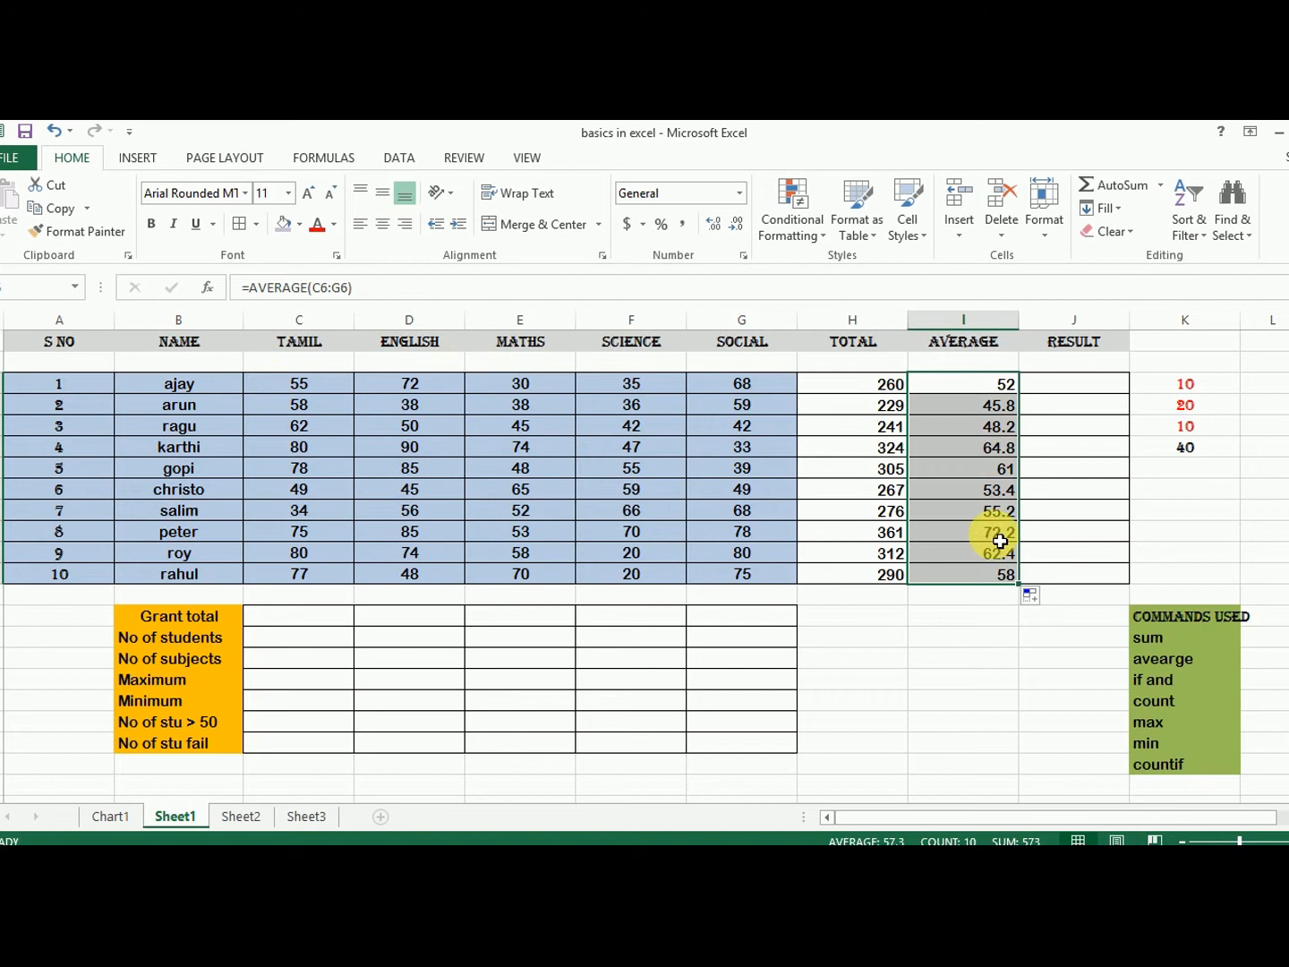
pyautogui.click(988, 618)
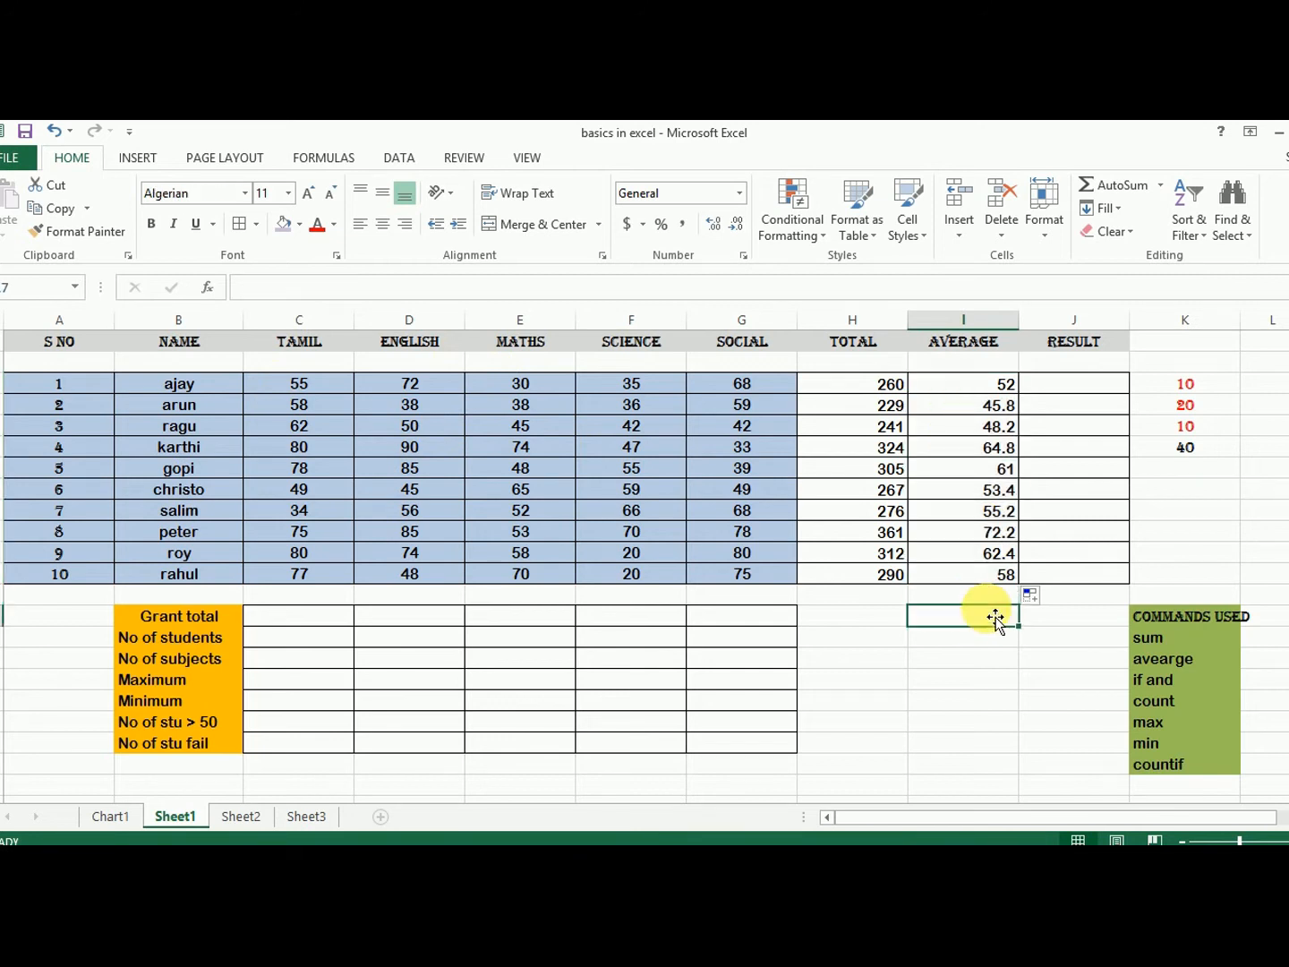
# Enter 35 as the pass mark in cell K5, above the sample numbers
pyautogui.click(1101, 386)
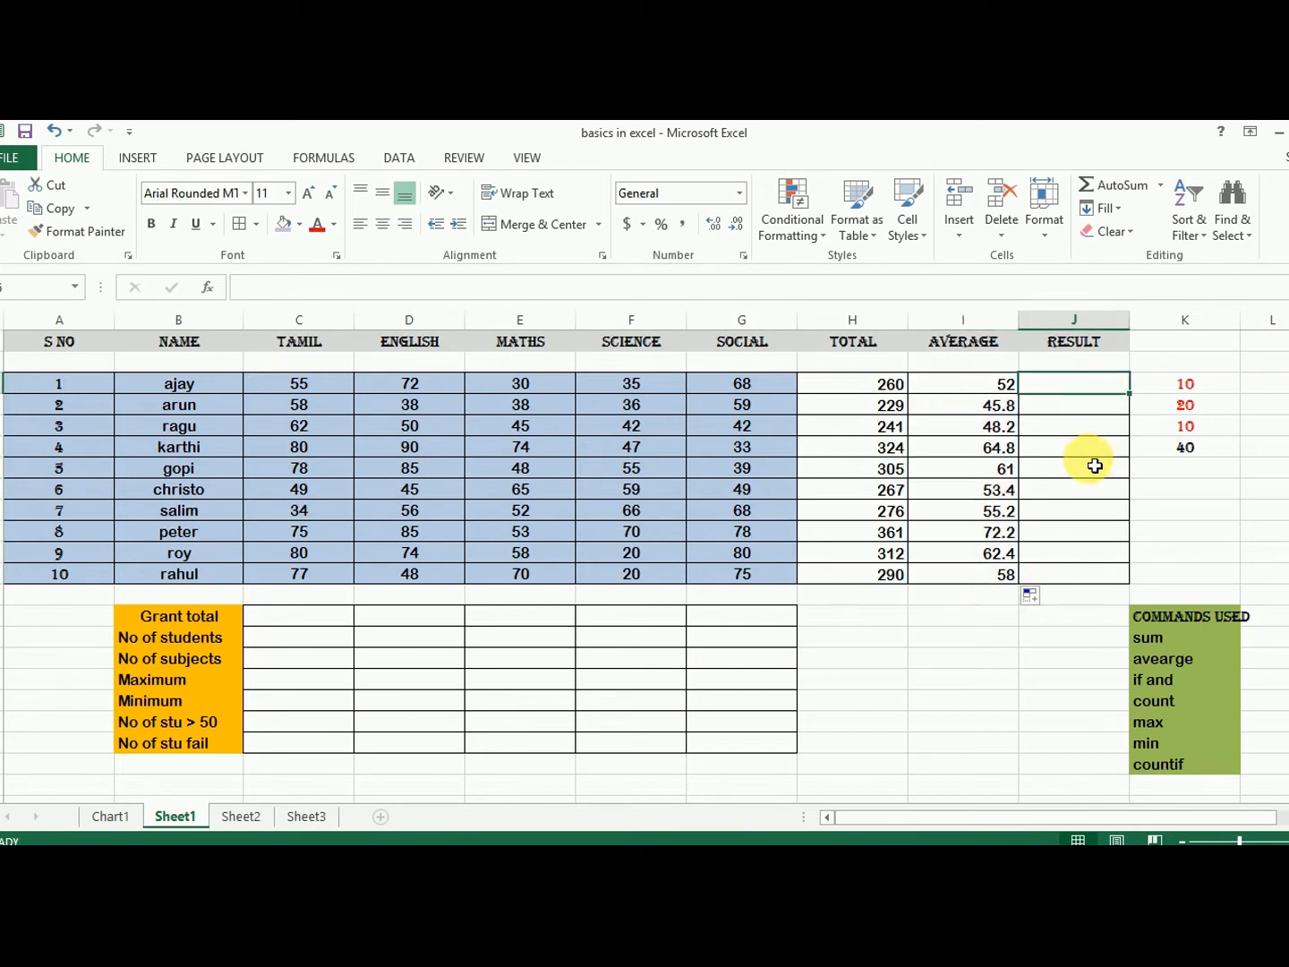
pyautogui.click(1209, 363)
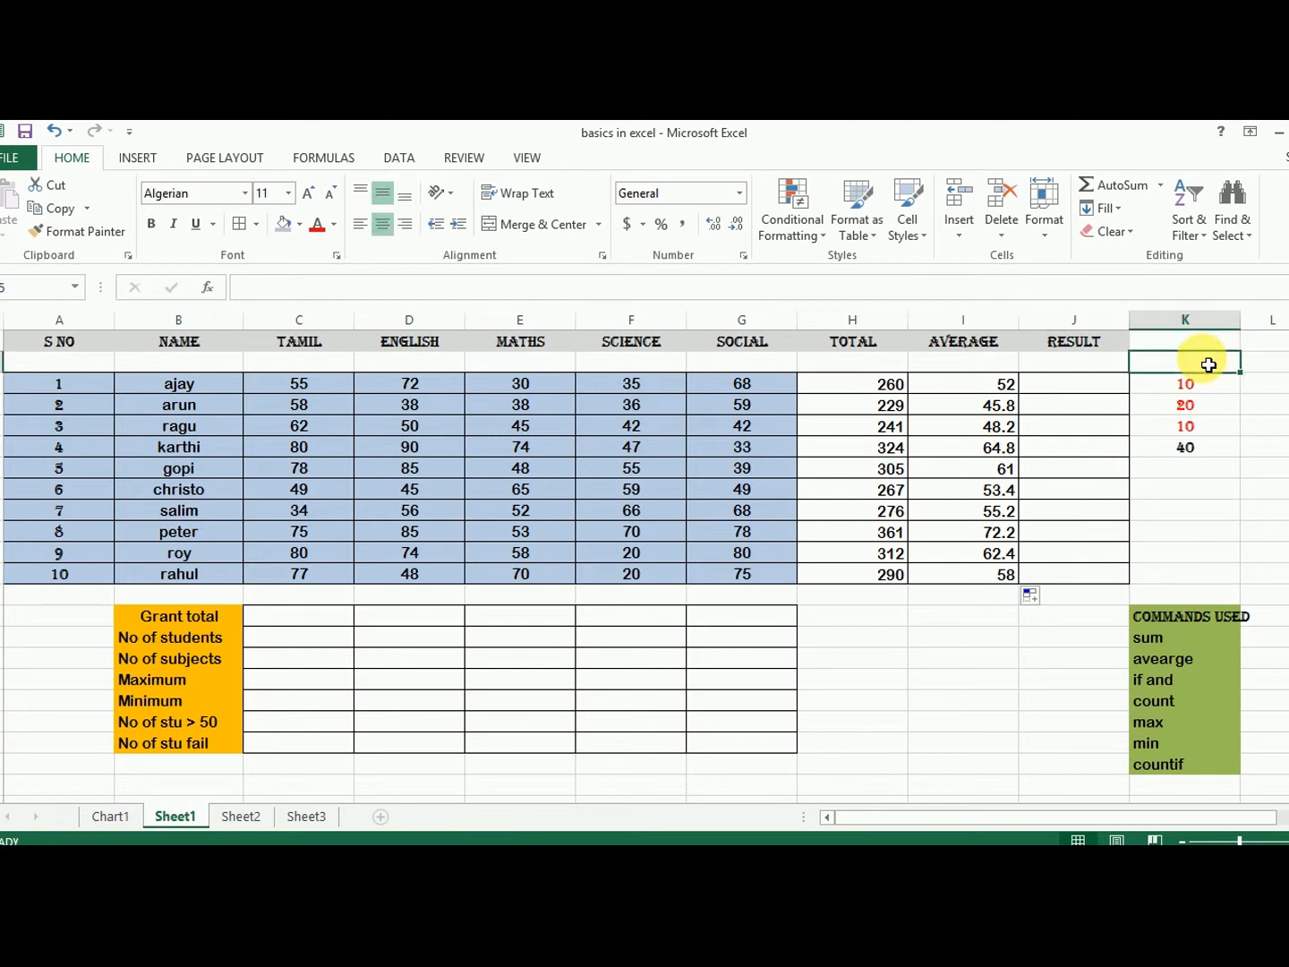
pyautogui.write('35')
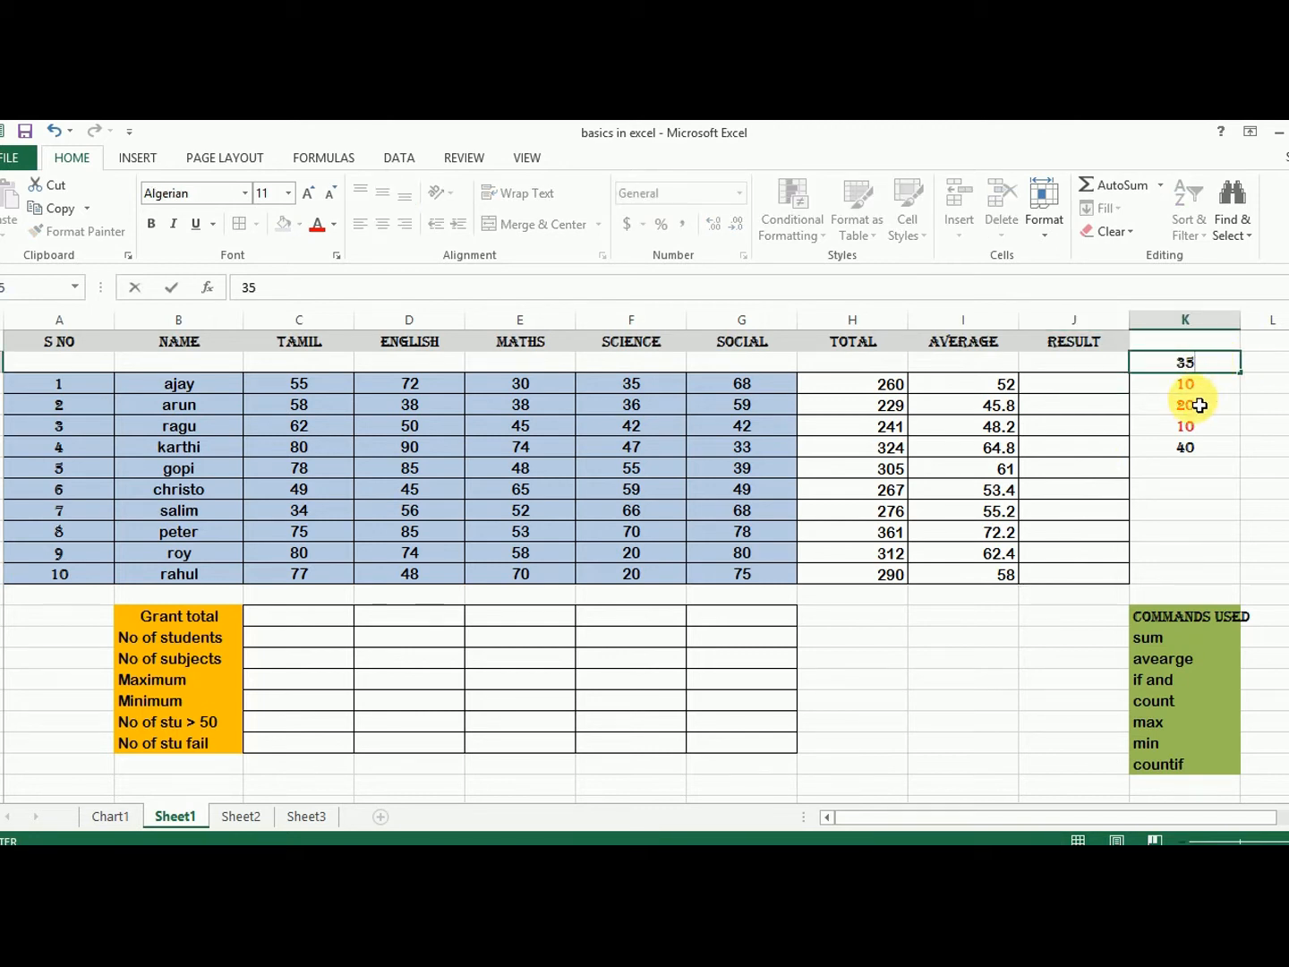
# Begin the first student's result formula in J6 as =IF(AND( with the Tamil condition C6>=35
pyautogui.click(1088, 396)
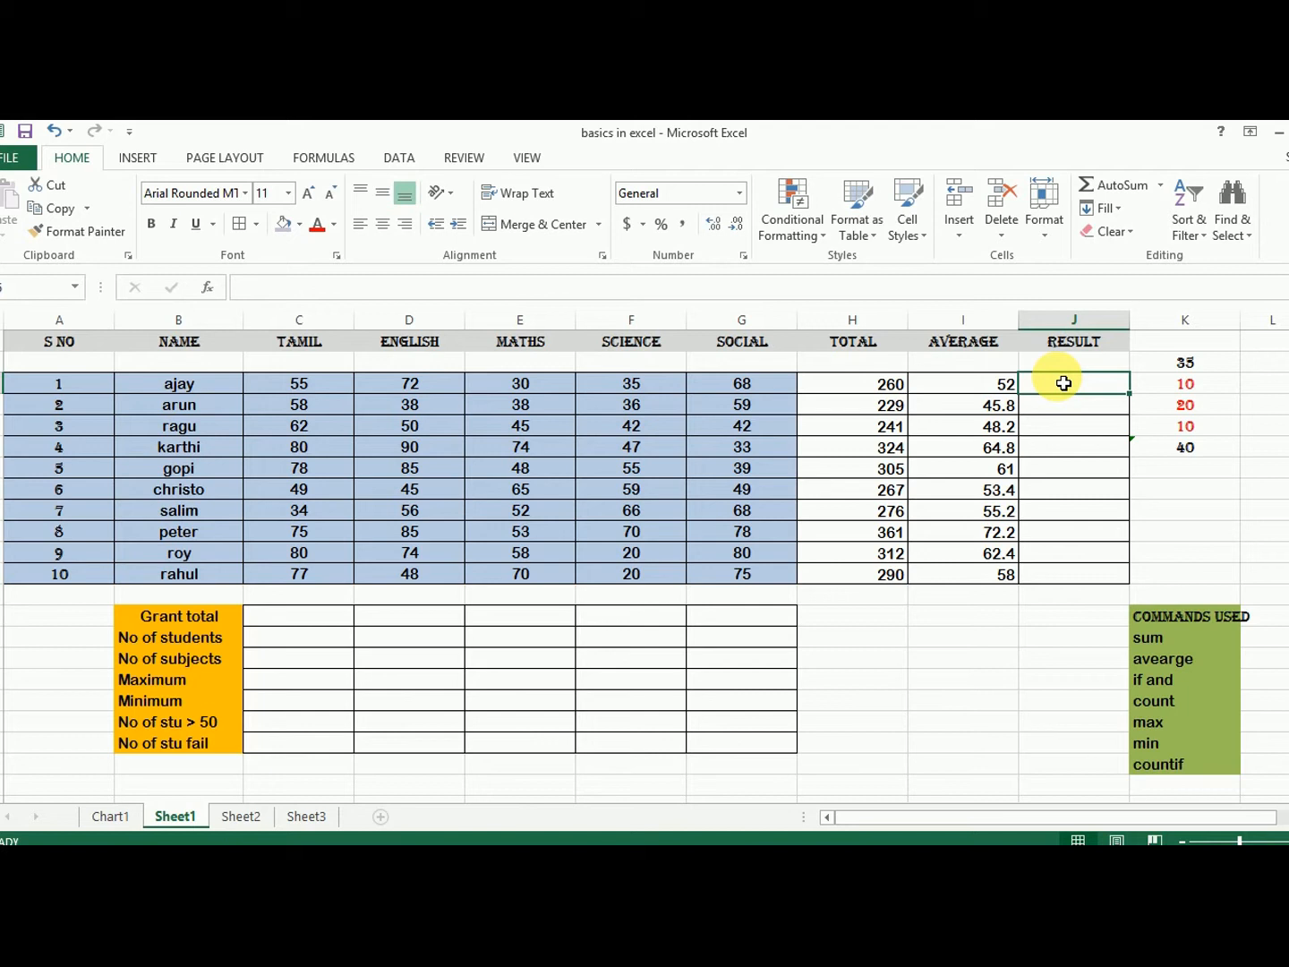
pyautogui.write('=i')
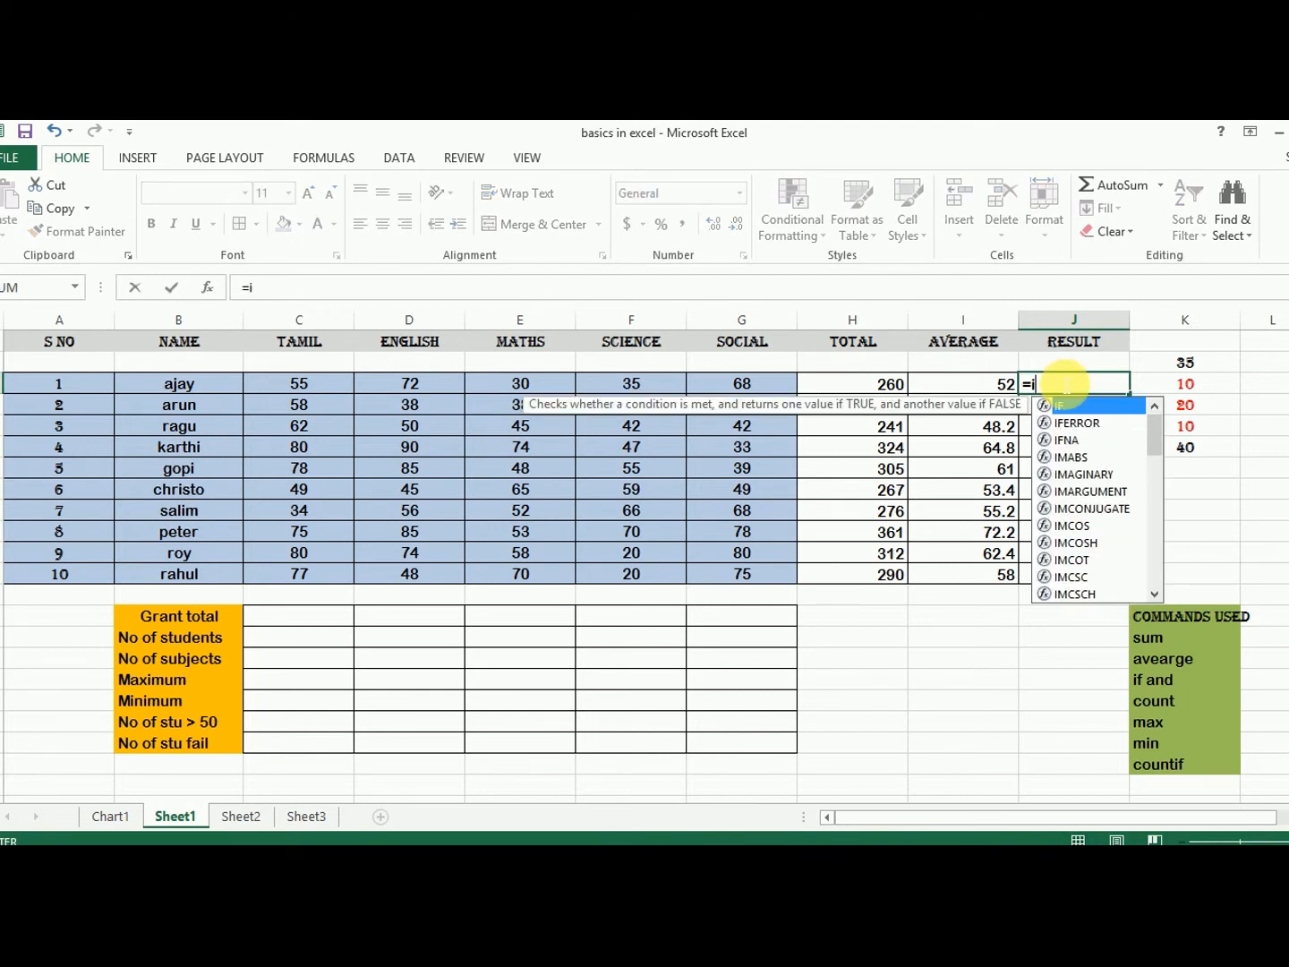
pyautogui.write('f(')
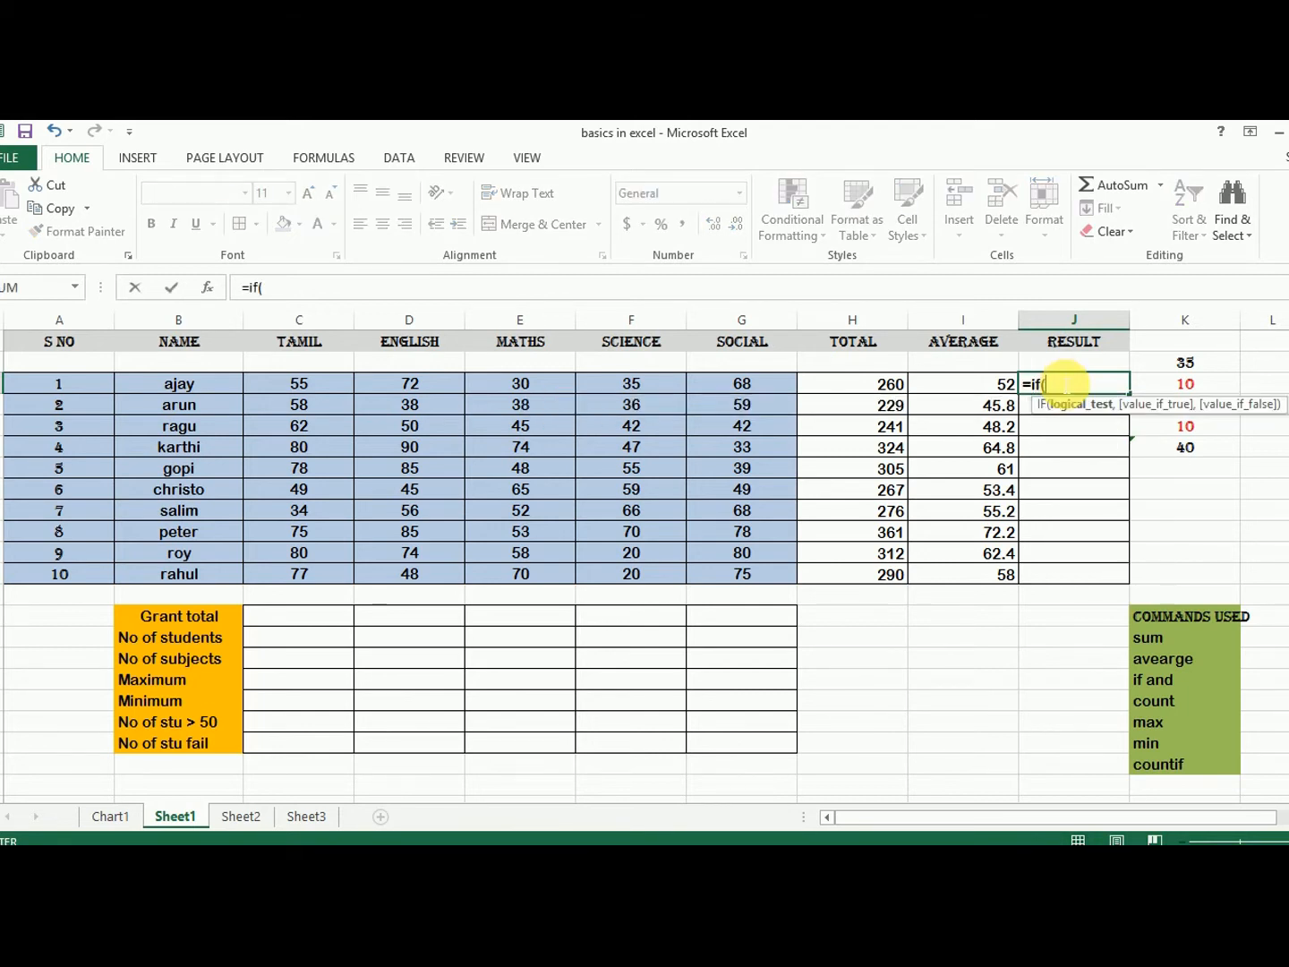
pyautogui.write('and')
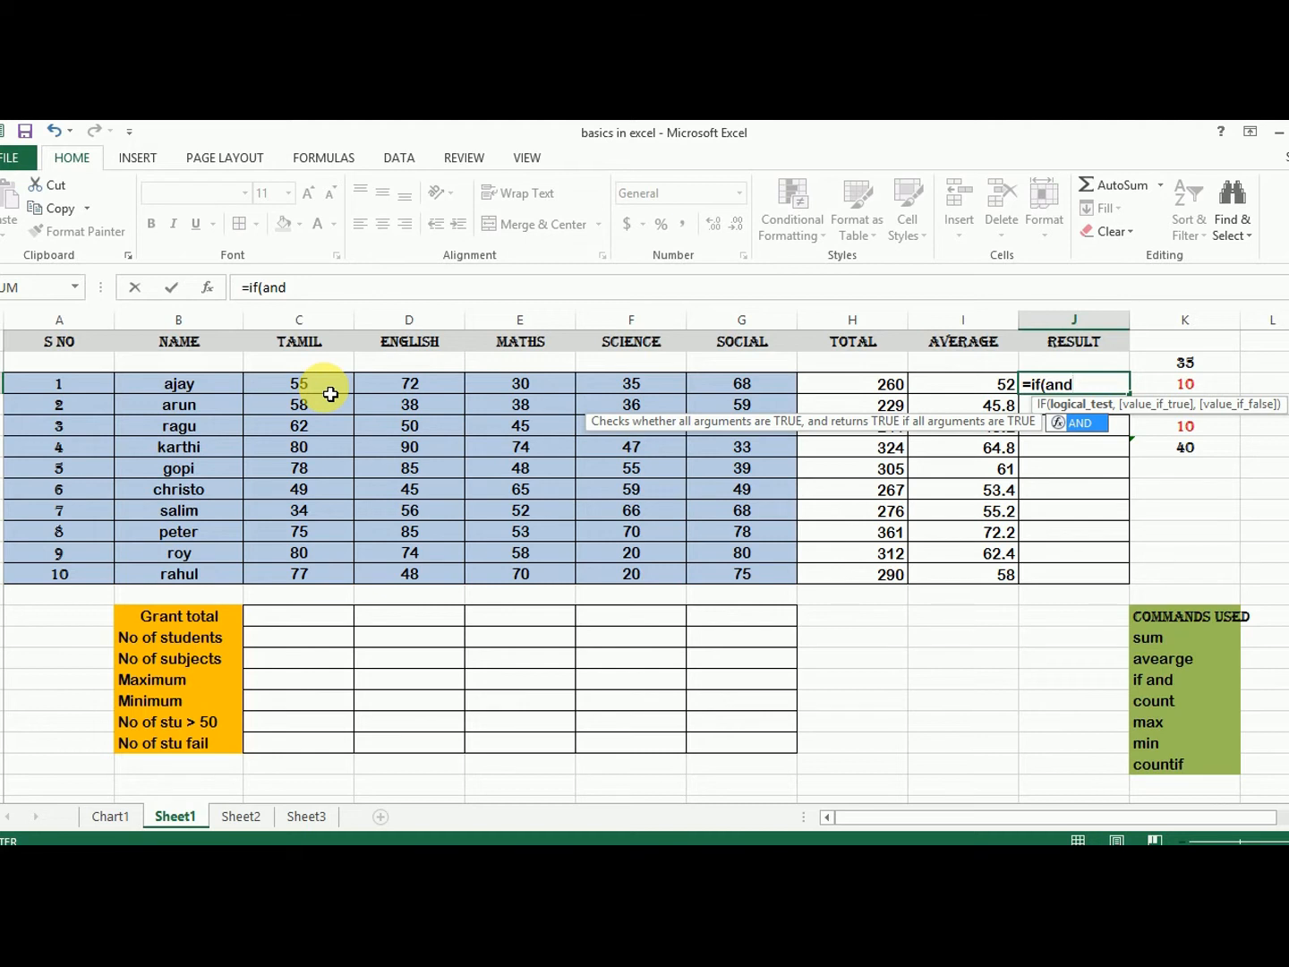
pyautogui.write('(')
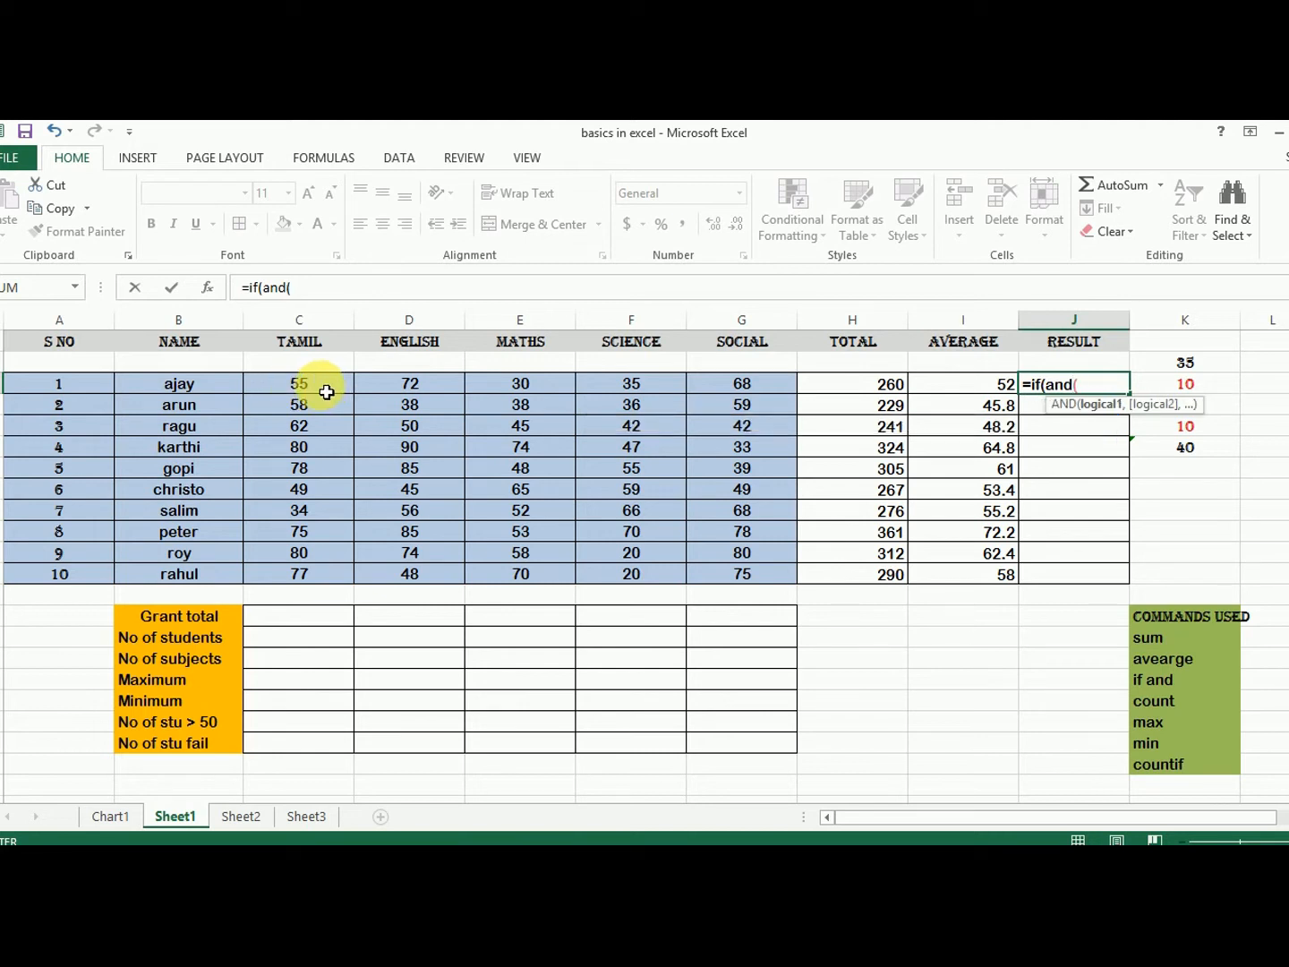
pyautogui.click(326, 392)
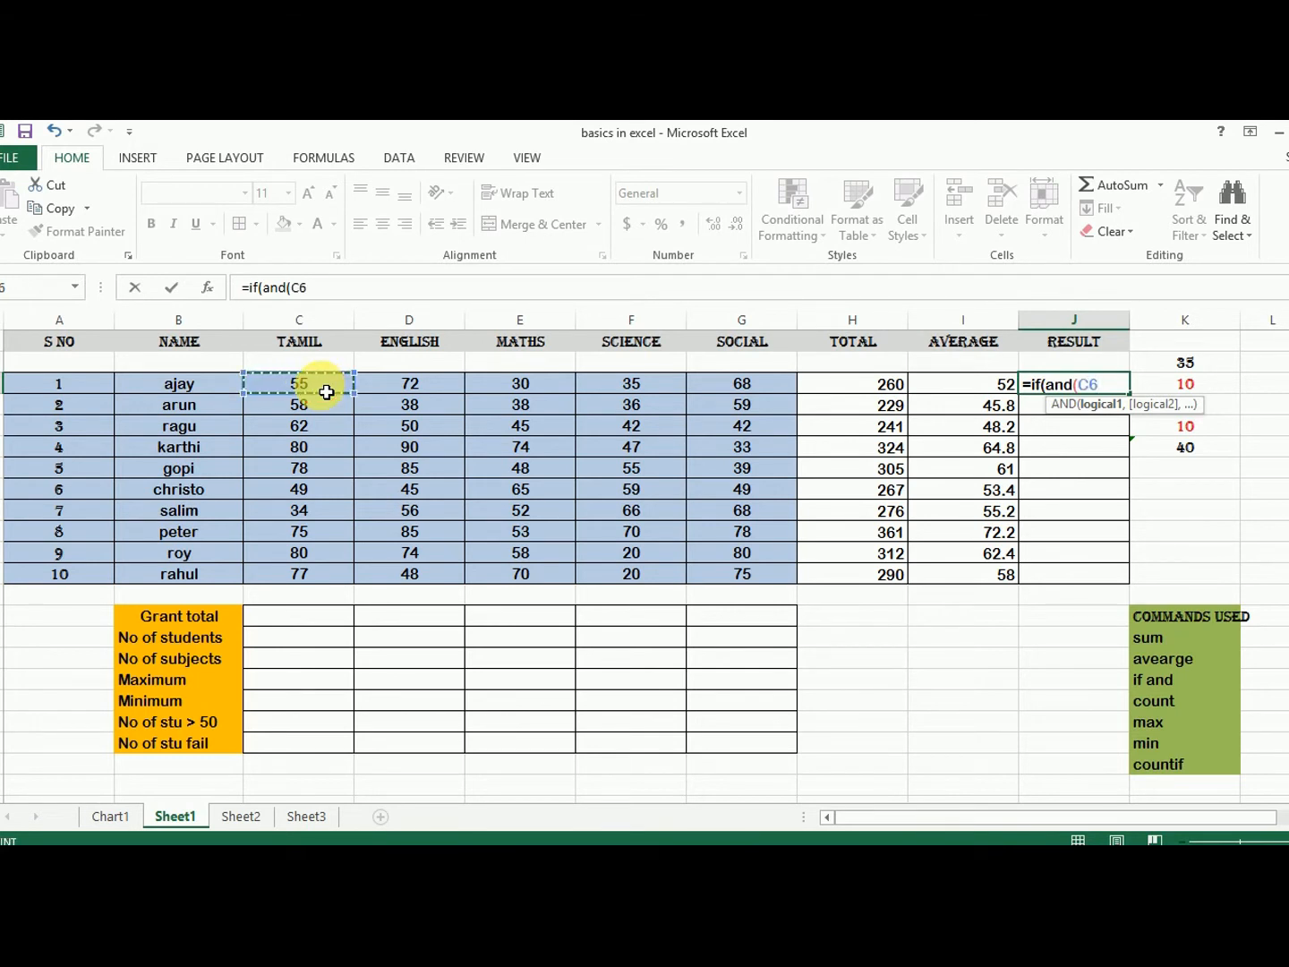
pyautogui.write('>=35')
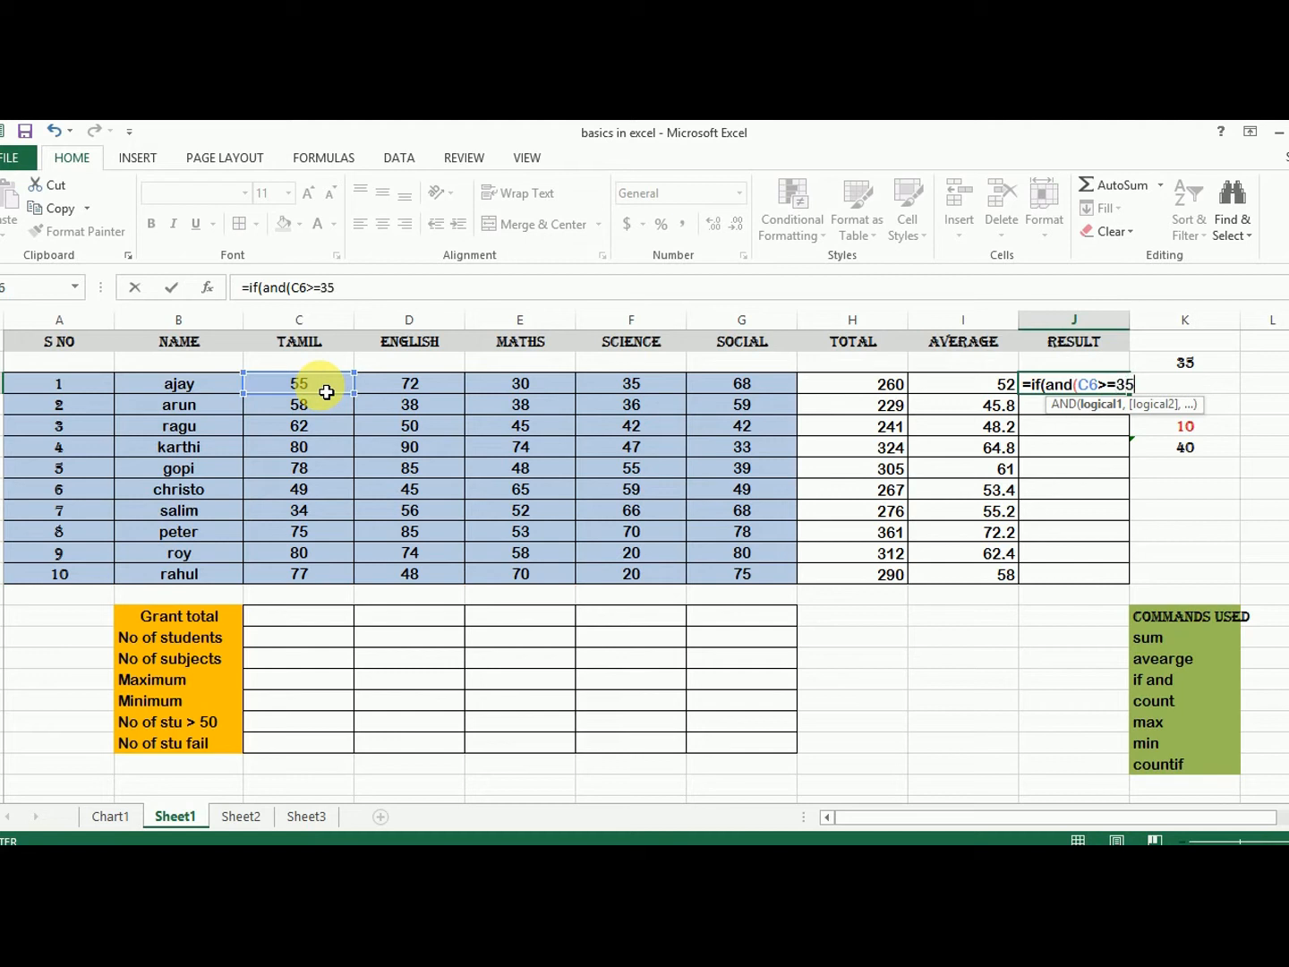
pyautogui.write(',')
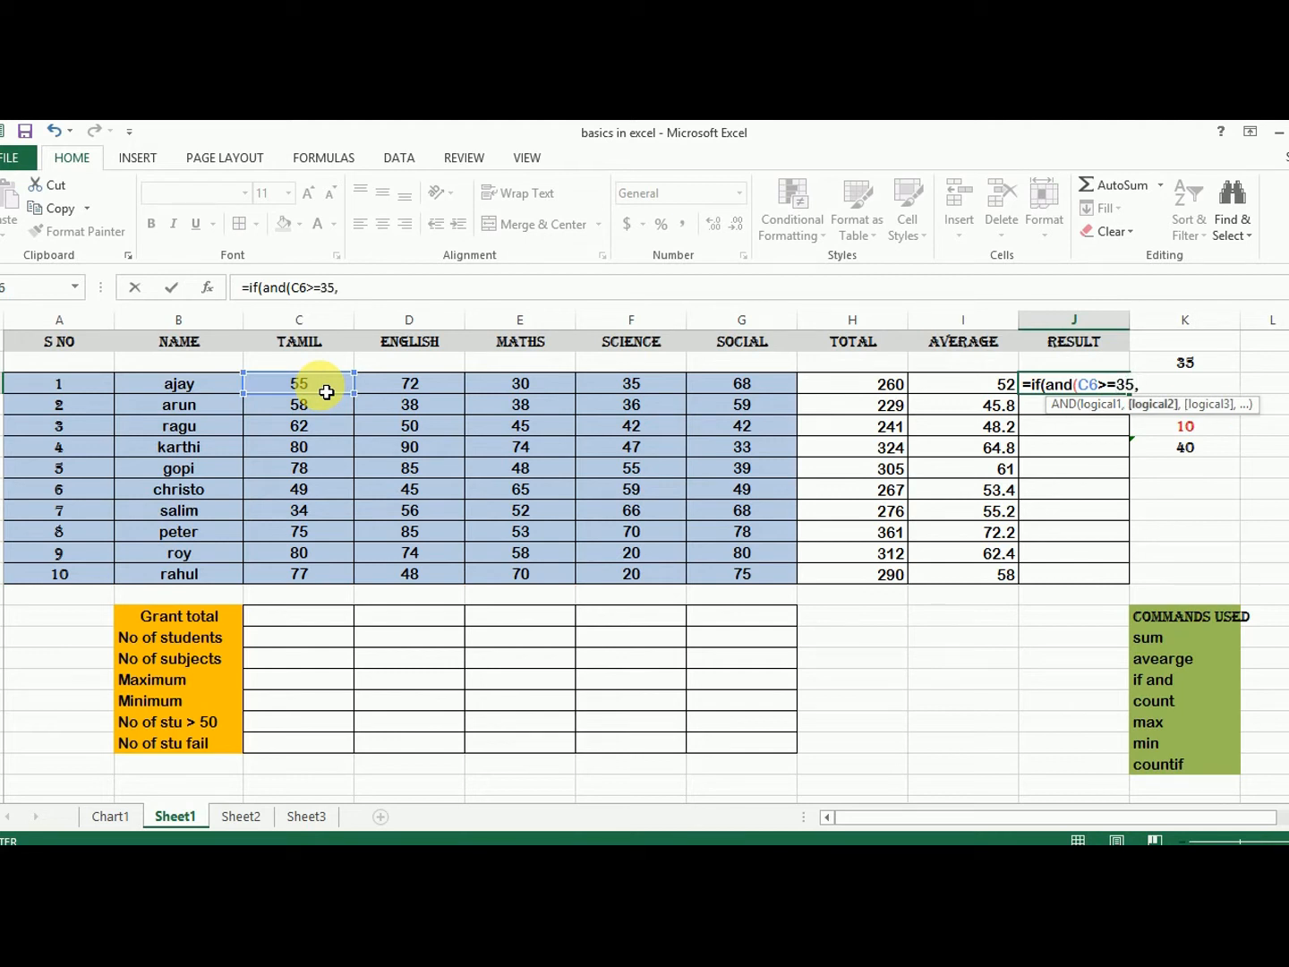
# Add the English and Maths conditions D6>=35 and E6>=35 to the AND test in J6
pyautogui.click(421, 385)
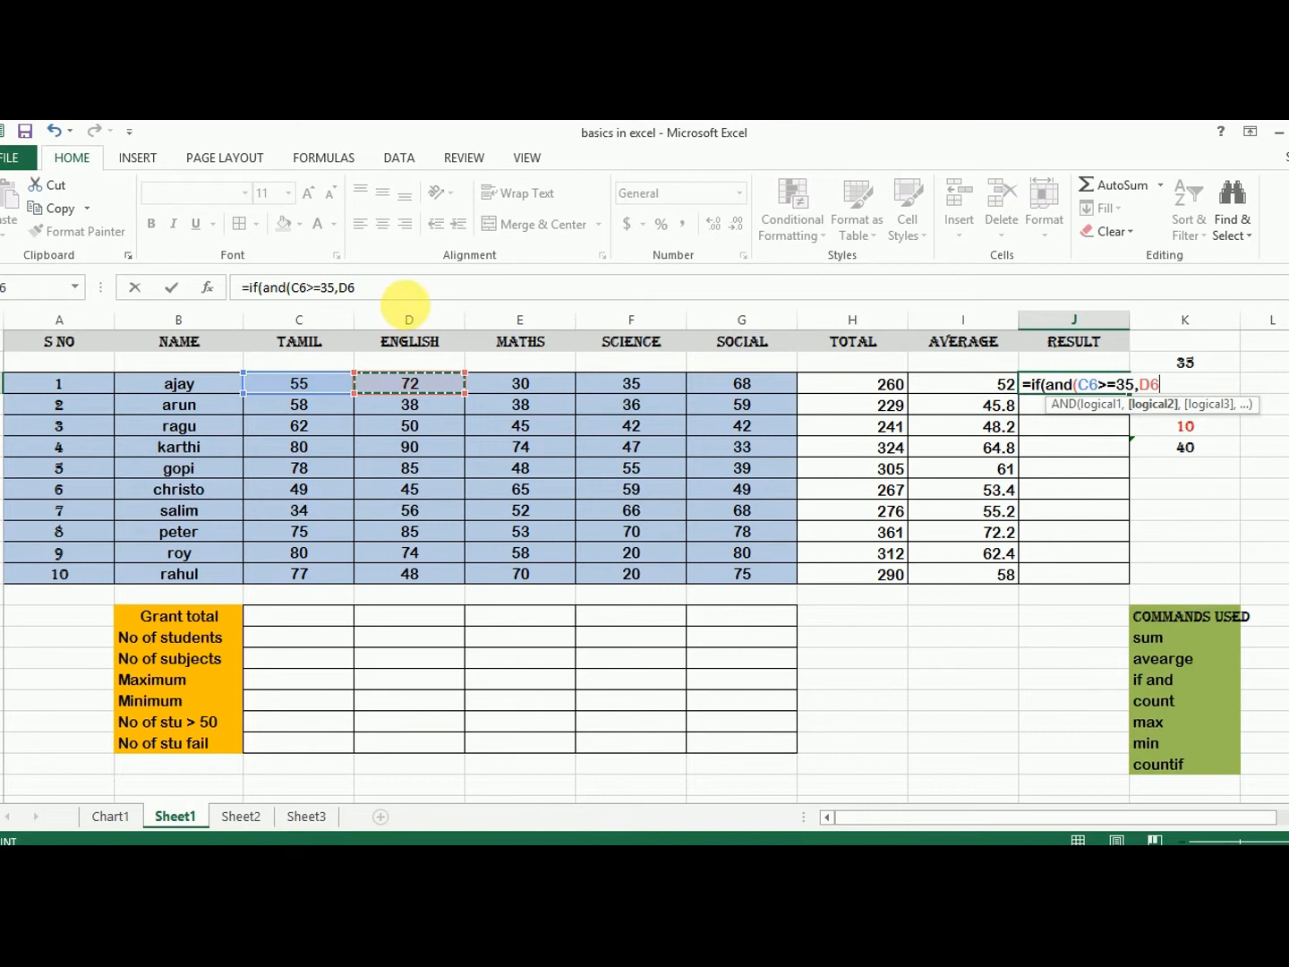
pyautogui.click(404, 289)
pyautogui.write('>=')
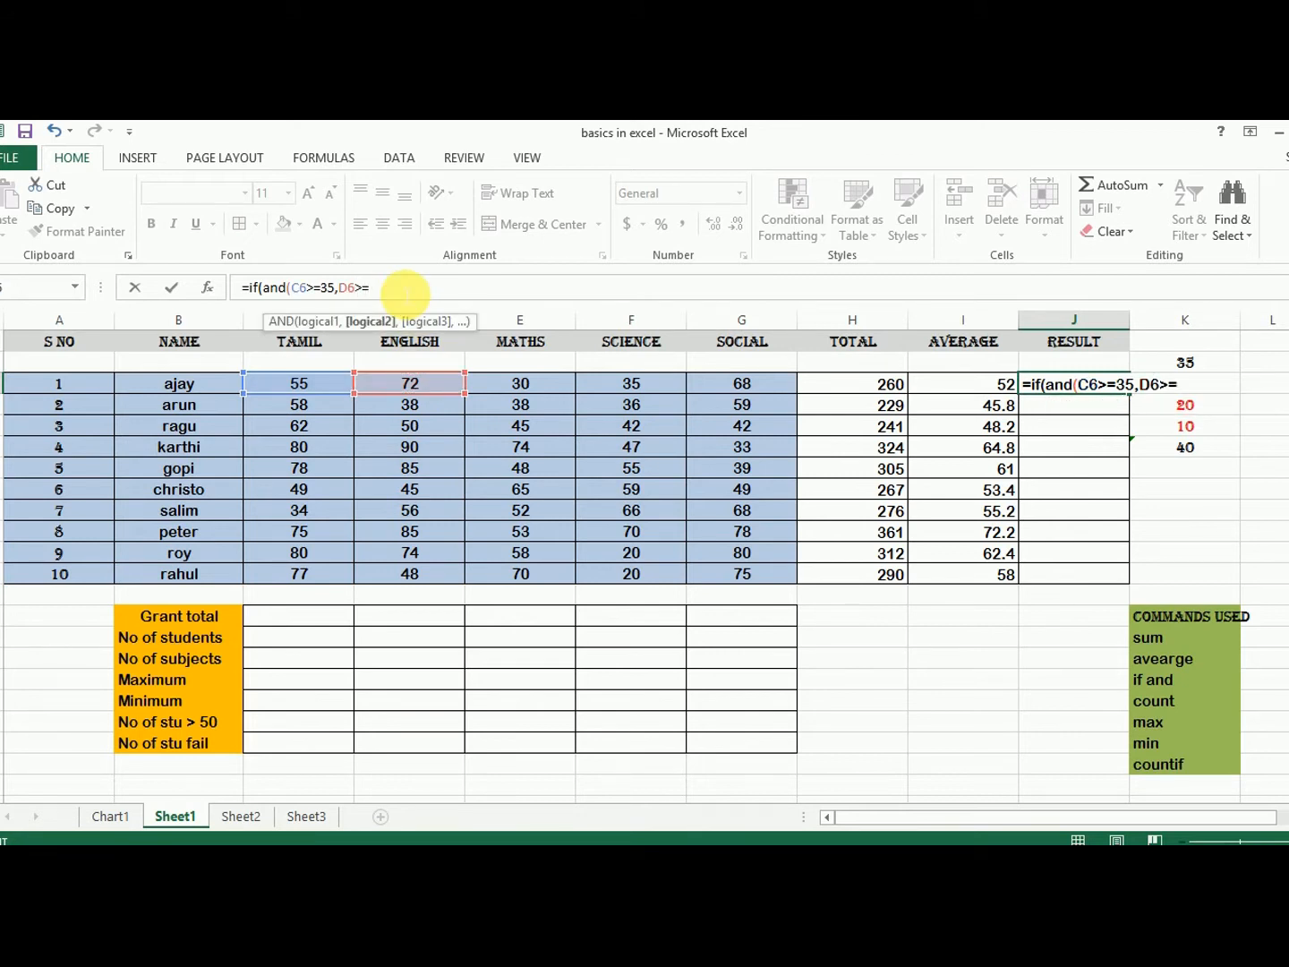
pyautogui.write('35,')
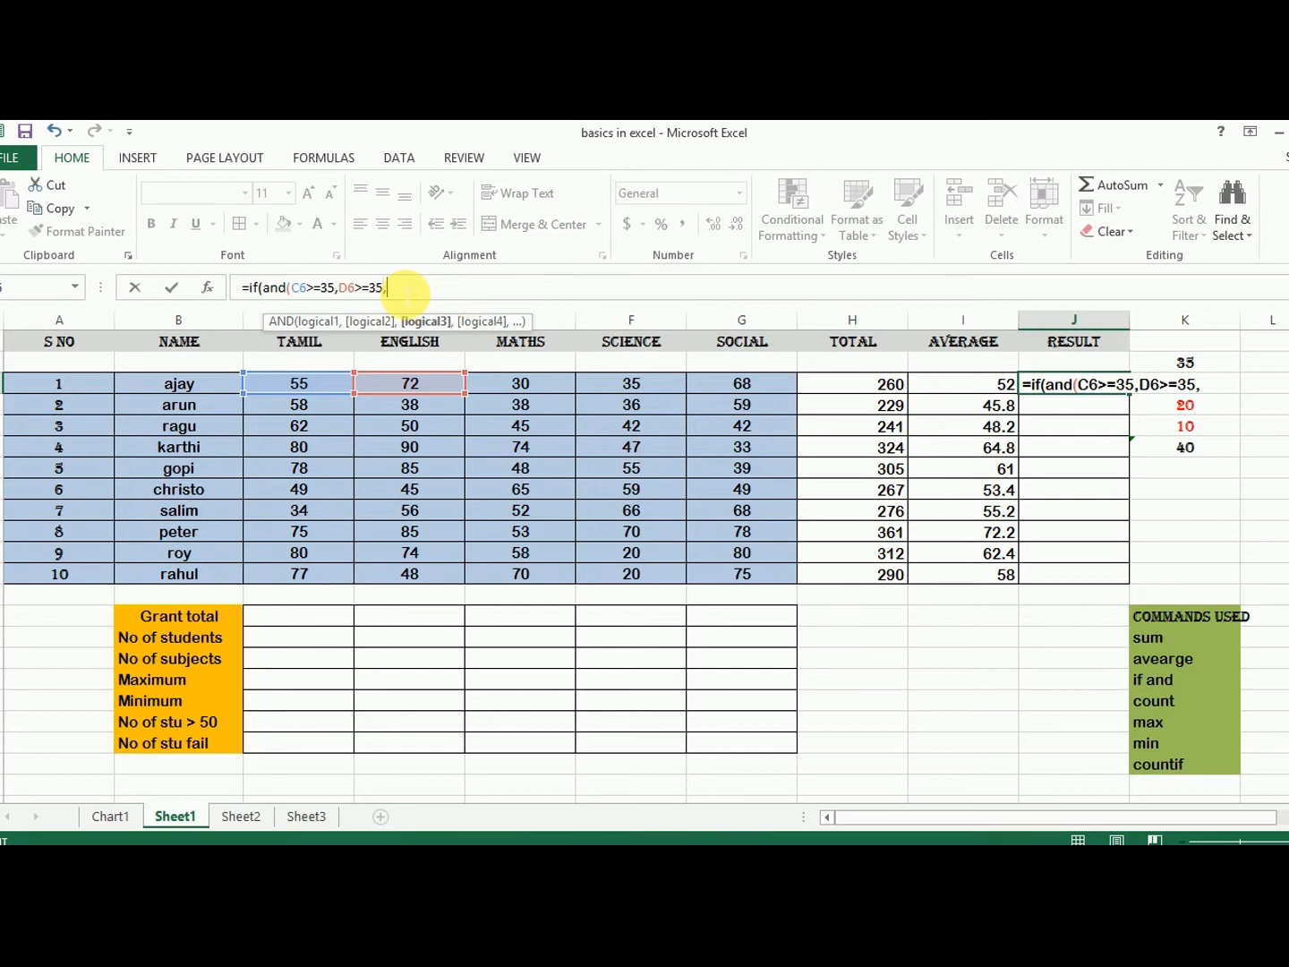
pyautogui.click(521, 377)
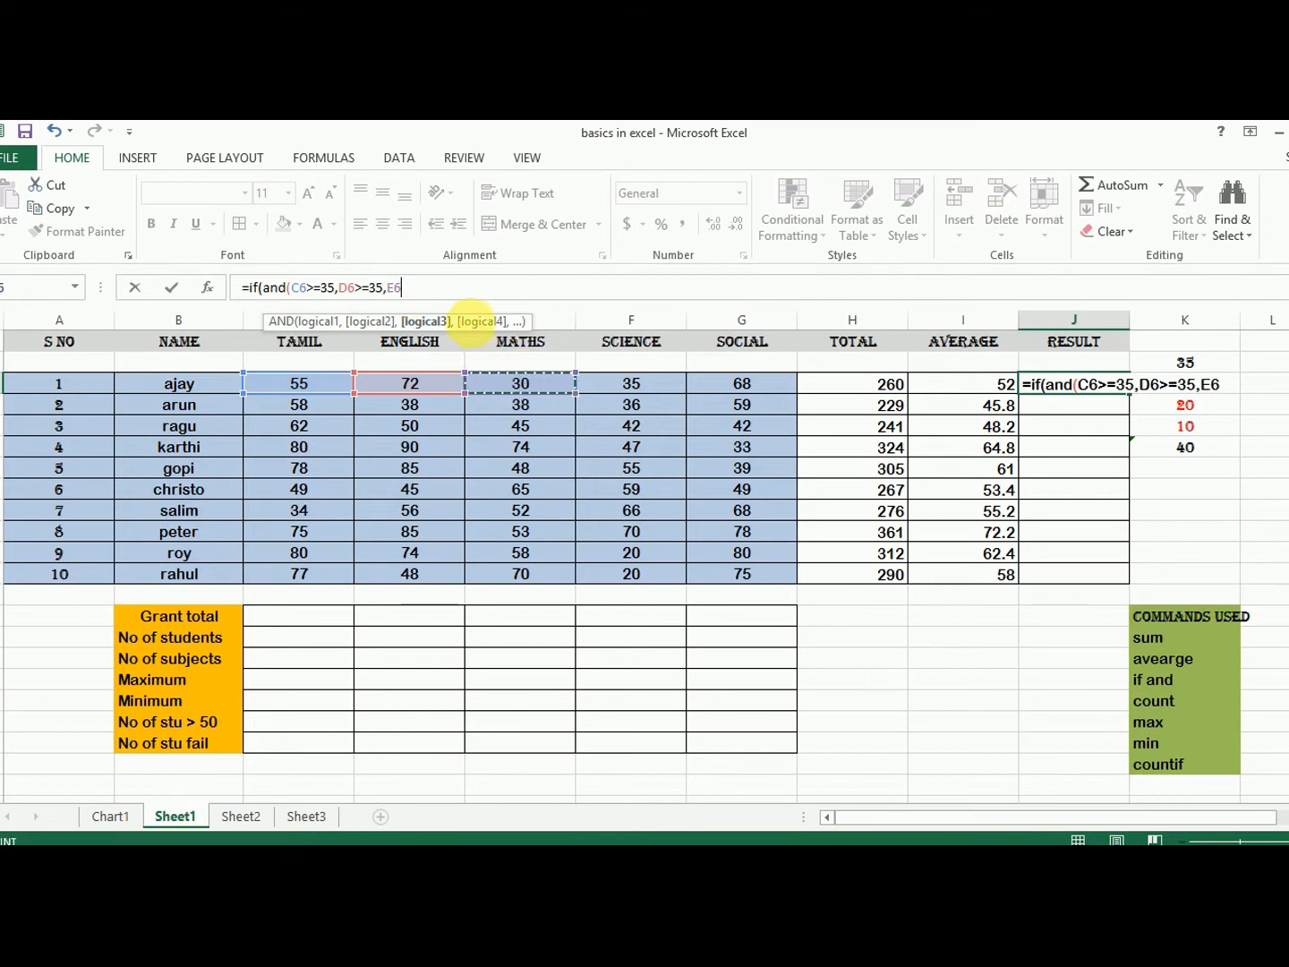
pyautogui.click(482, 295)
pyautogui.write('>=35')
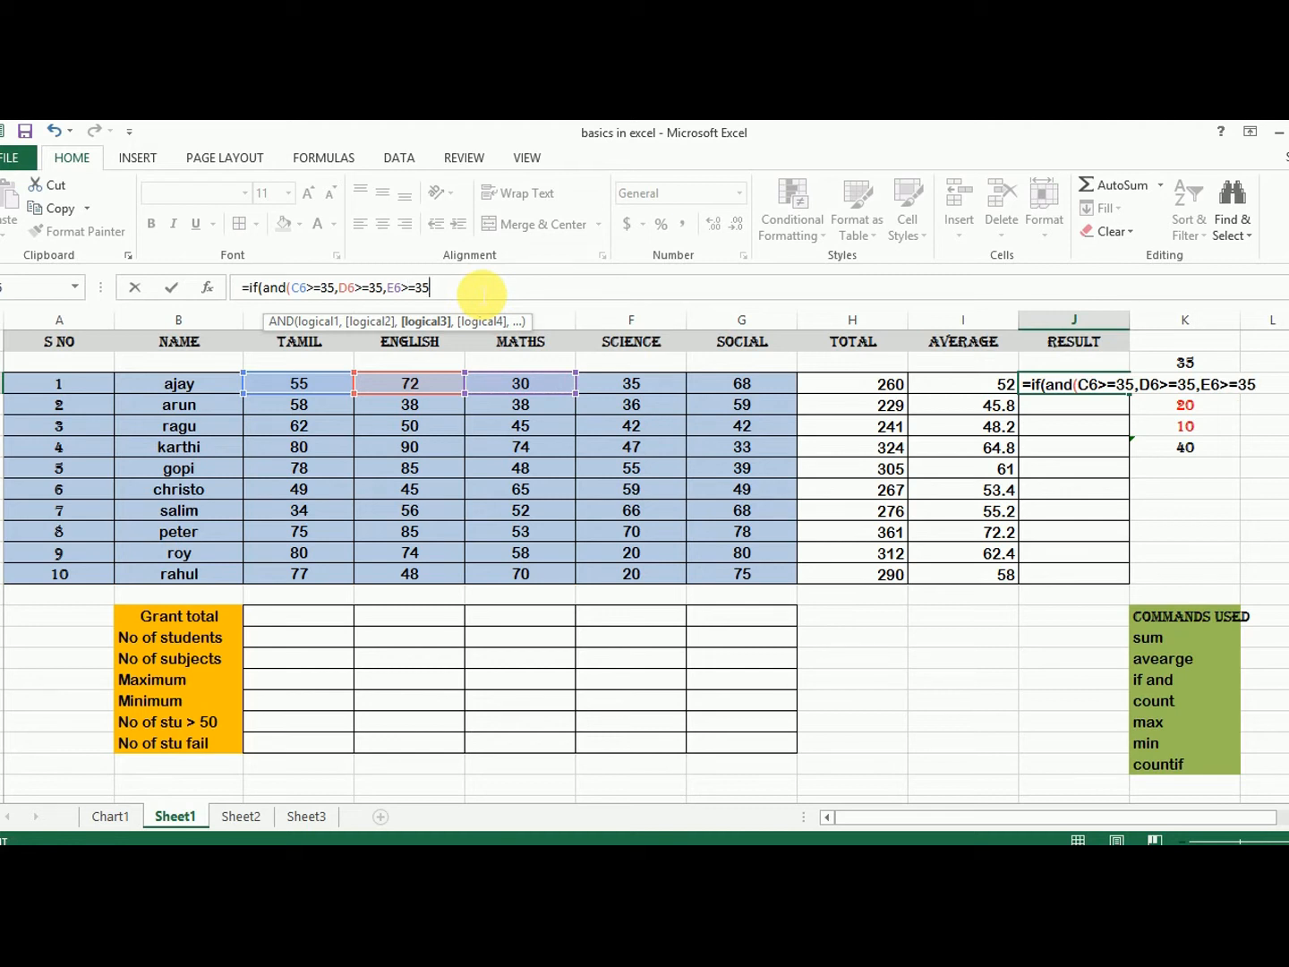
pyautogui.write(',')
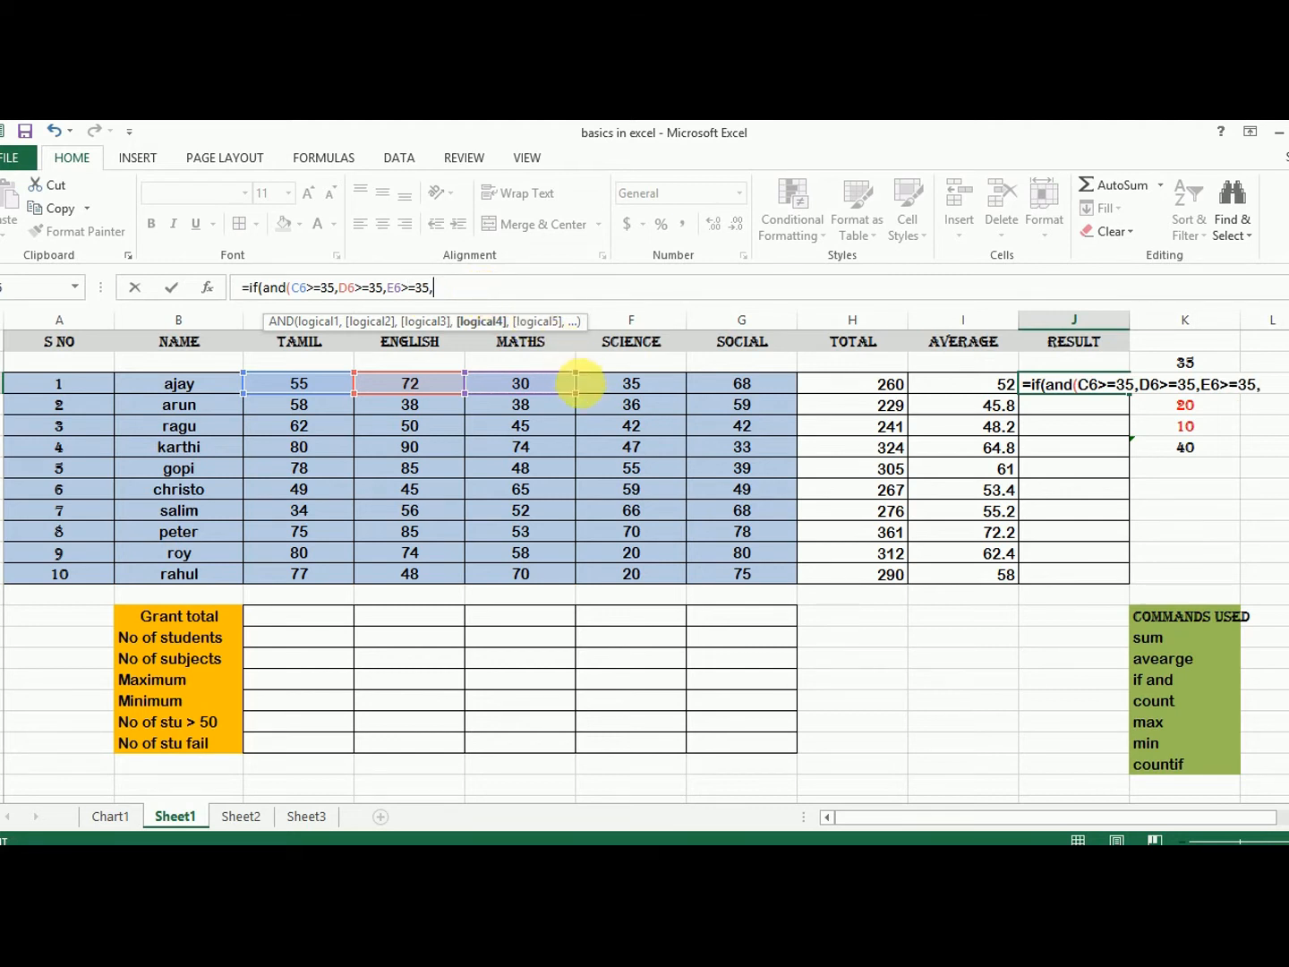
# Add the Science and Social conditions F6>=35 and G6>=35 and close the AND test in J6
pyautogui.click(604, 383)
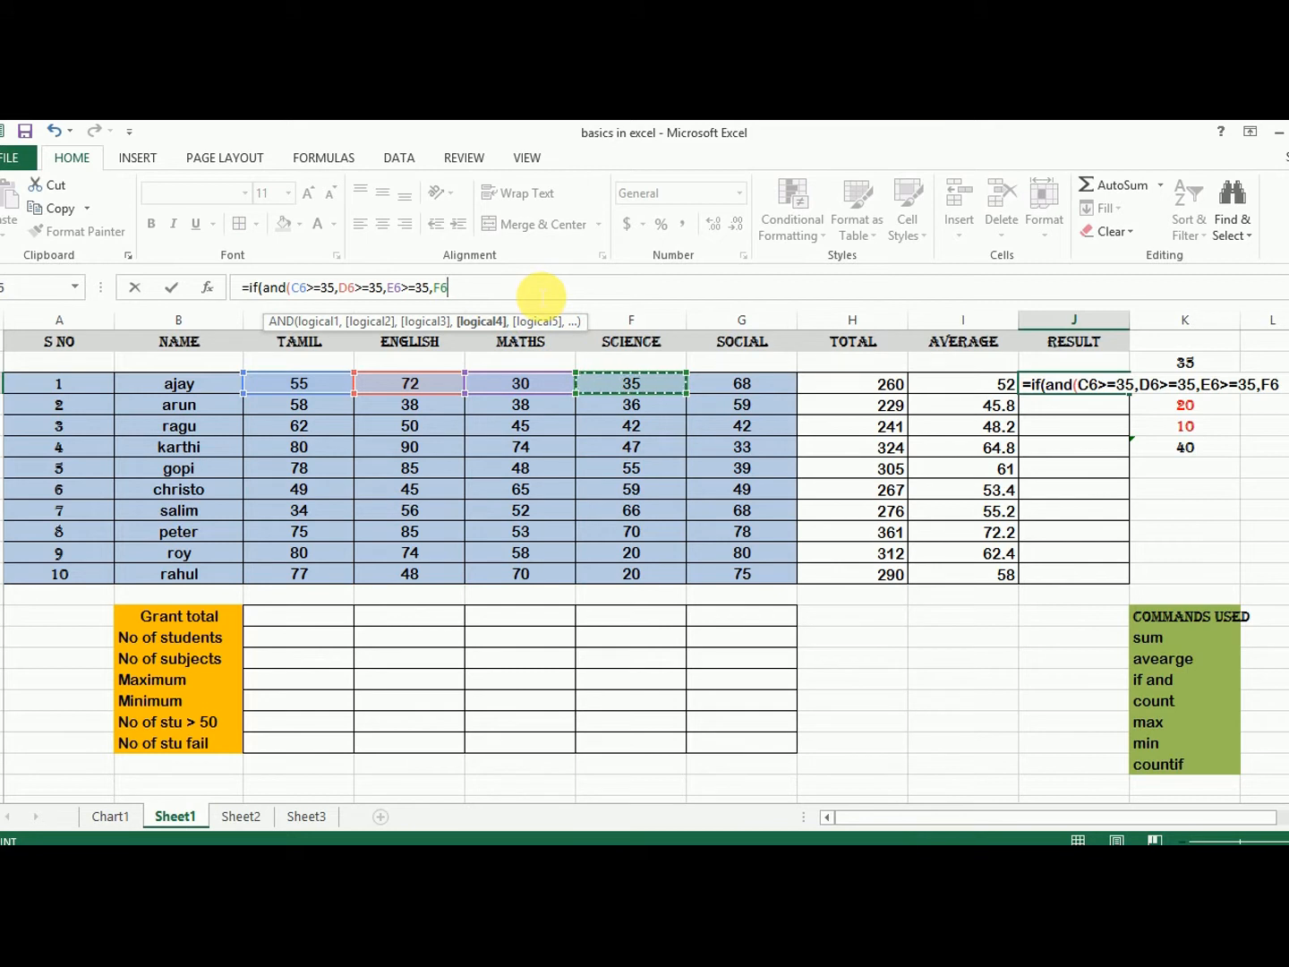
pyautogui.write('>=35,')
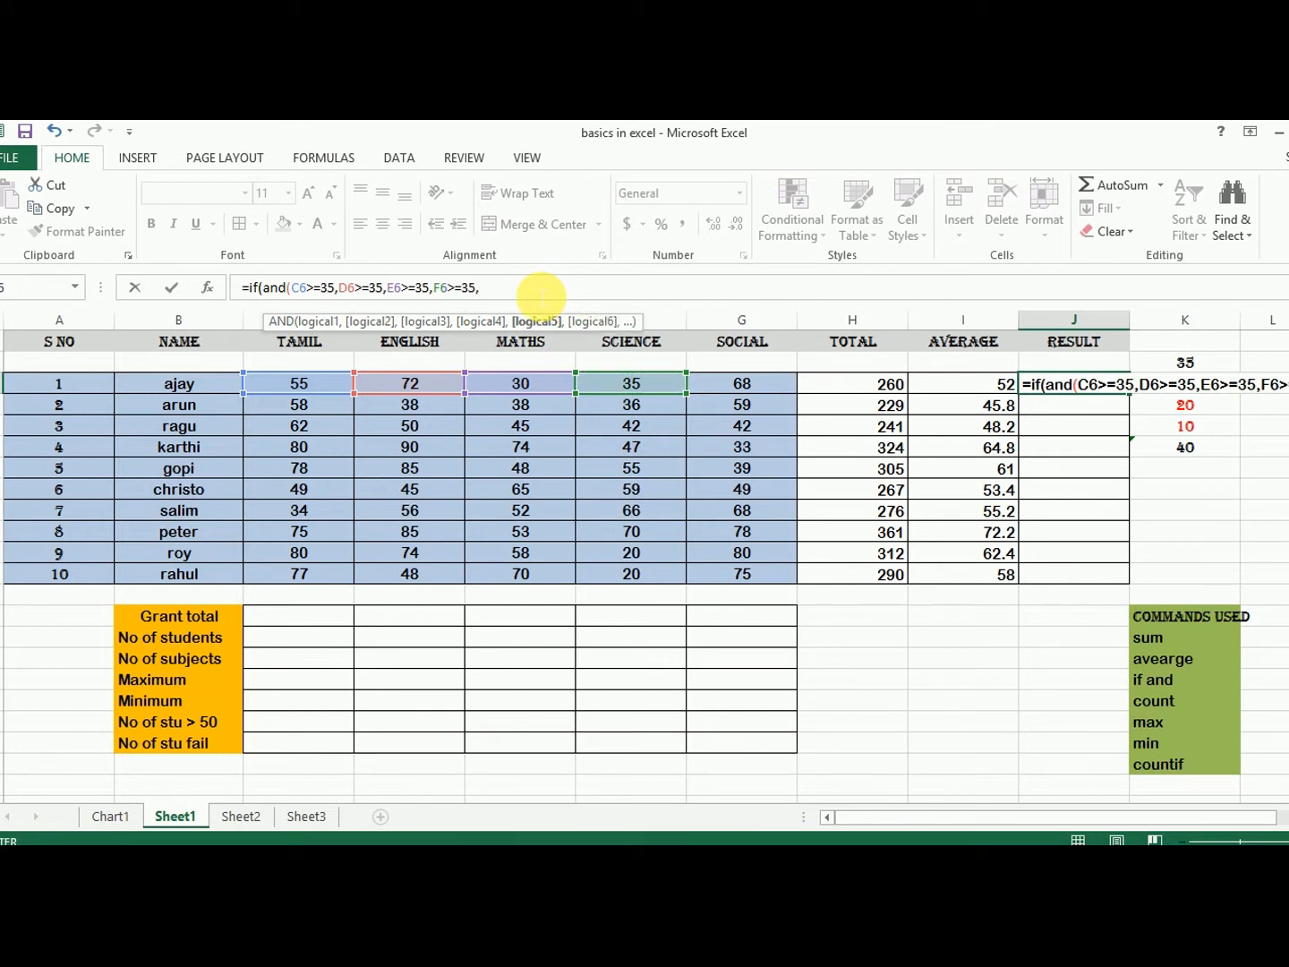
pyautogui.click(739, 389)
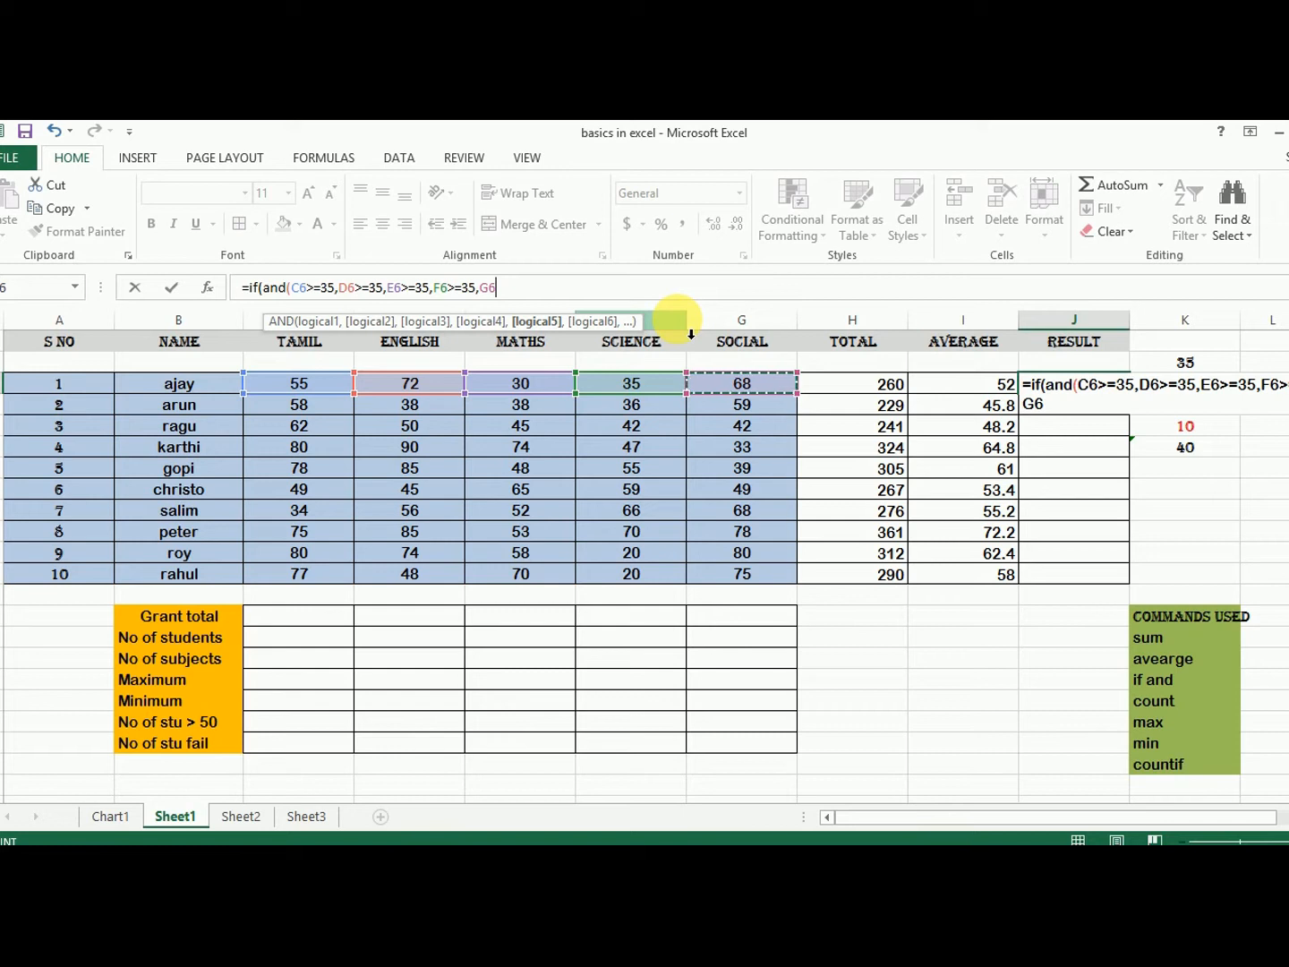
pyautogui.write('>=')
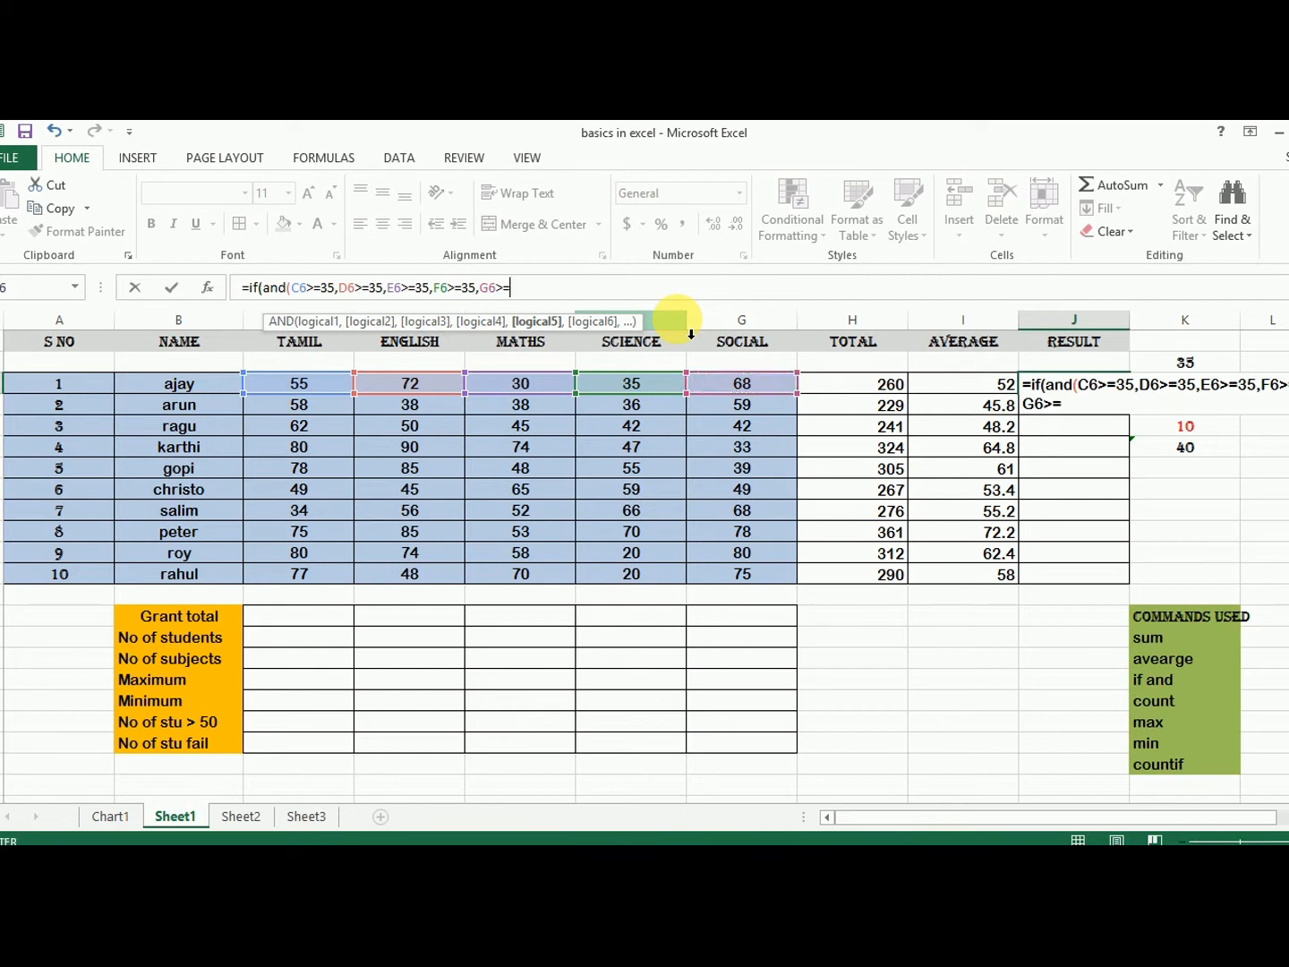
pyautogui.write('35),')
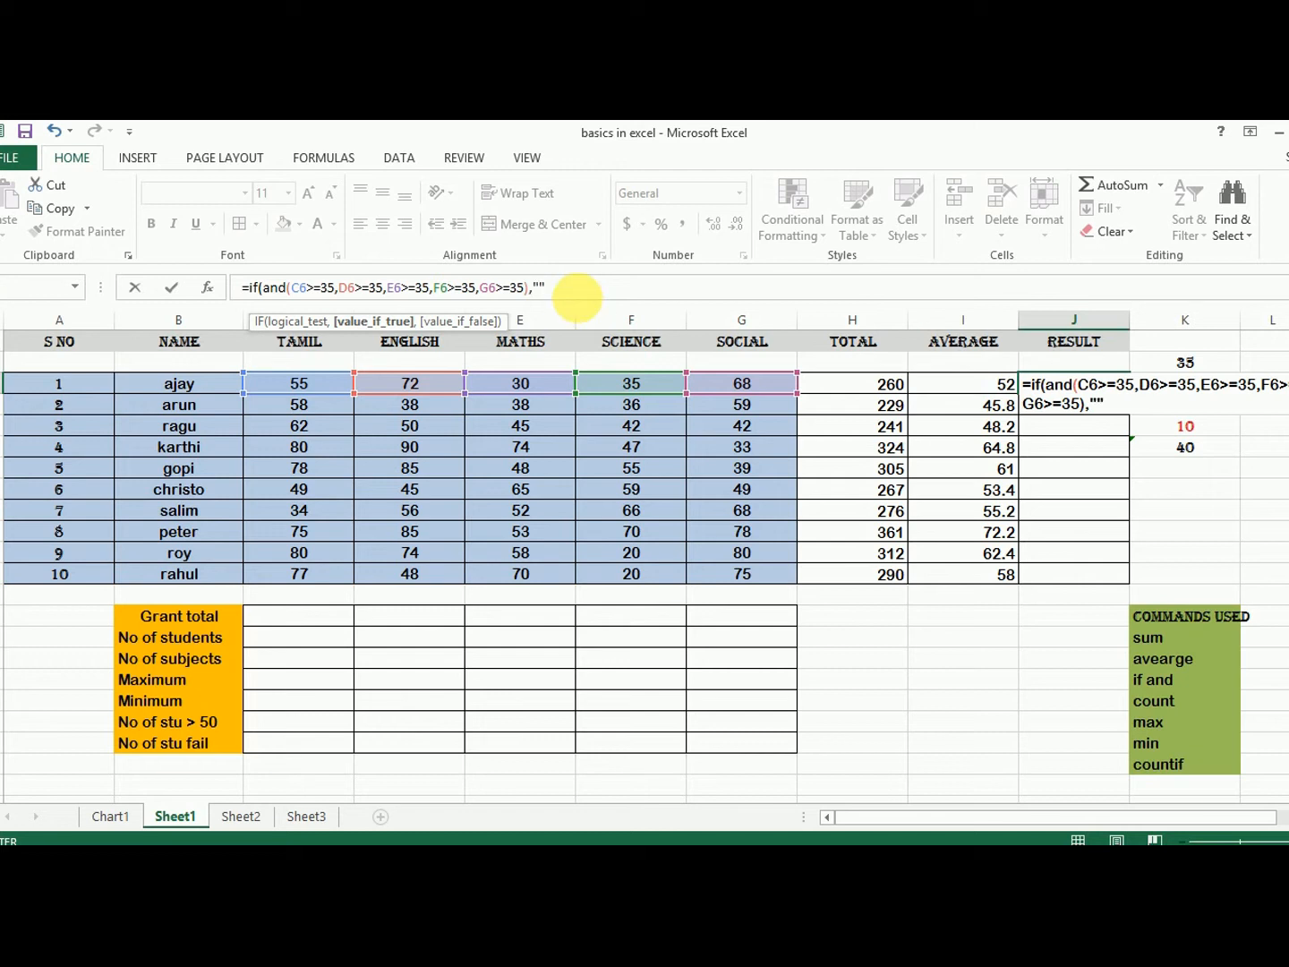
pyautogui.press('Return')
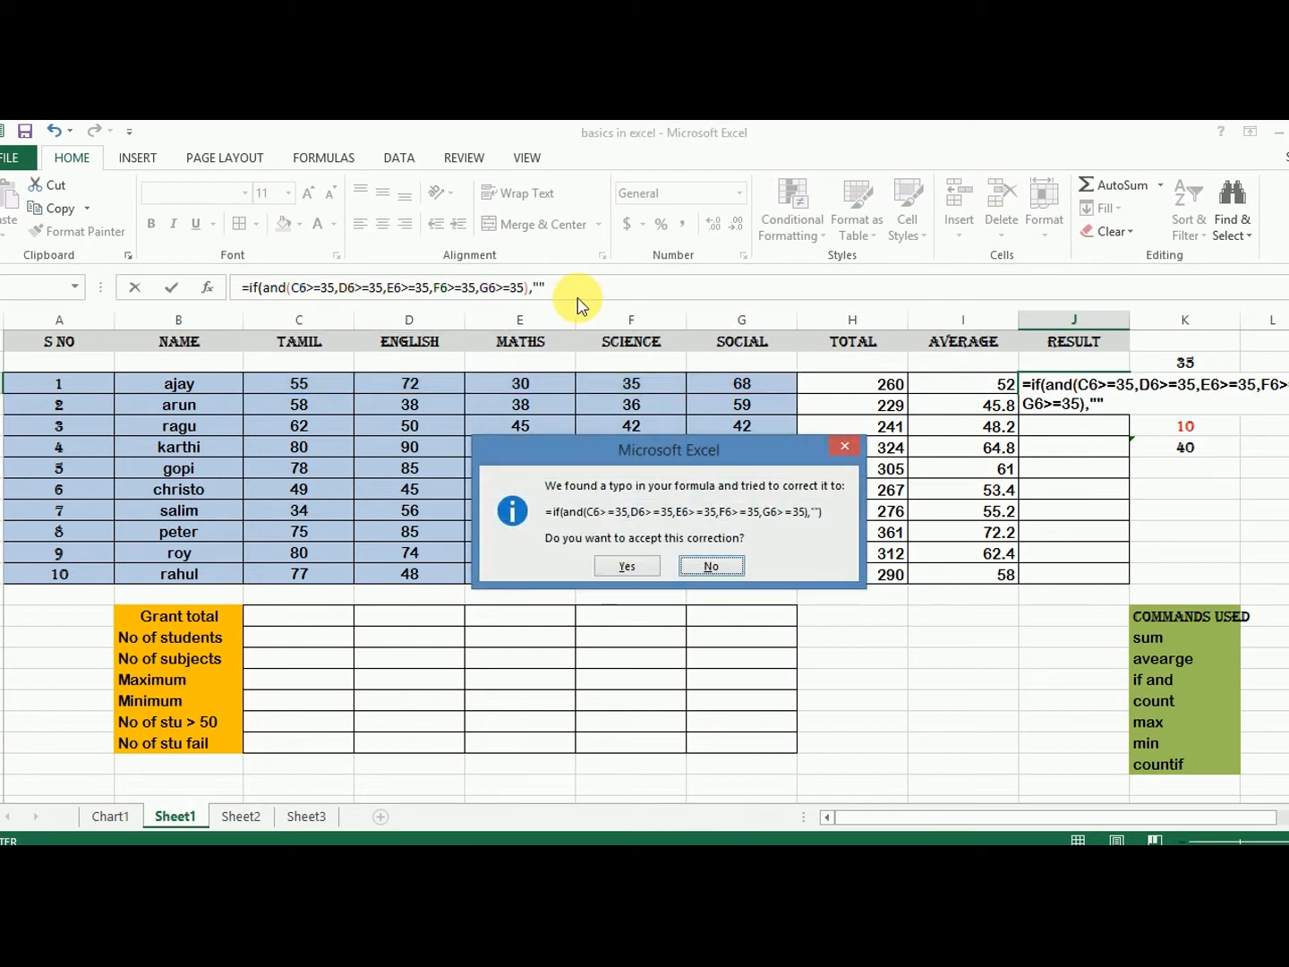
pyautogui.press('Return')
pyautogui.click(641, 548)
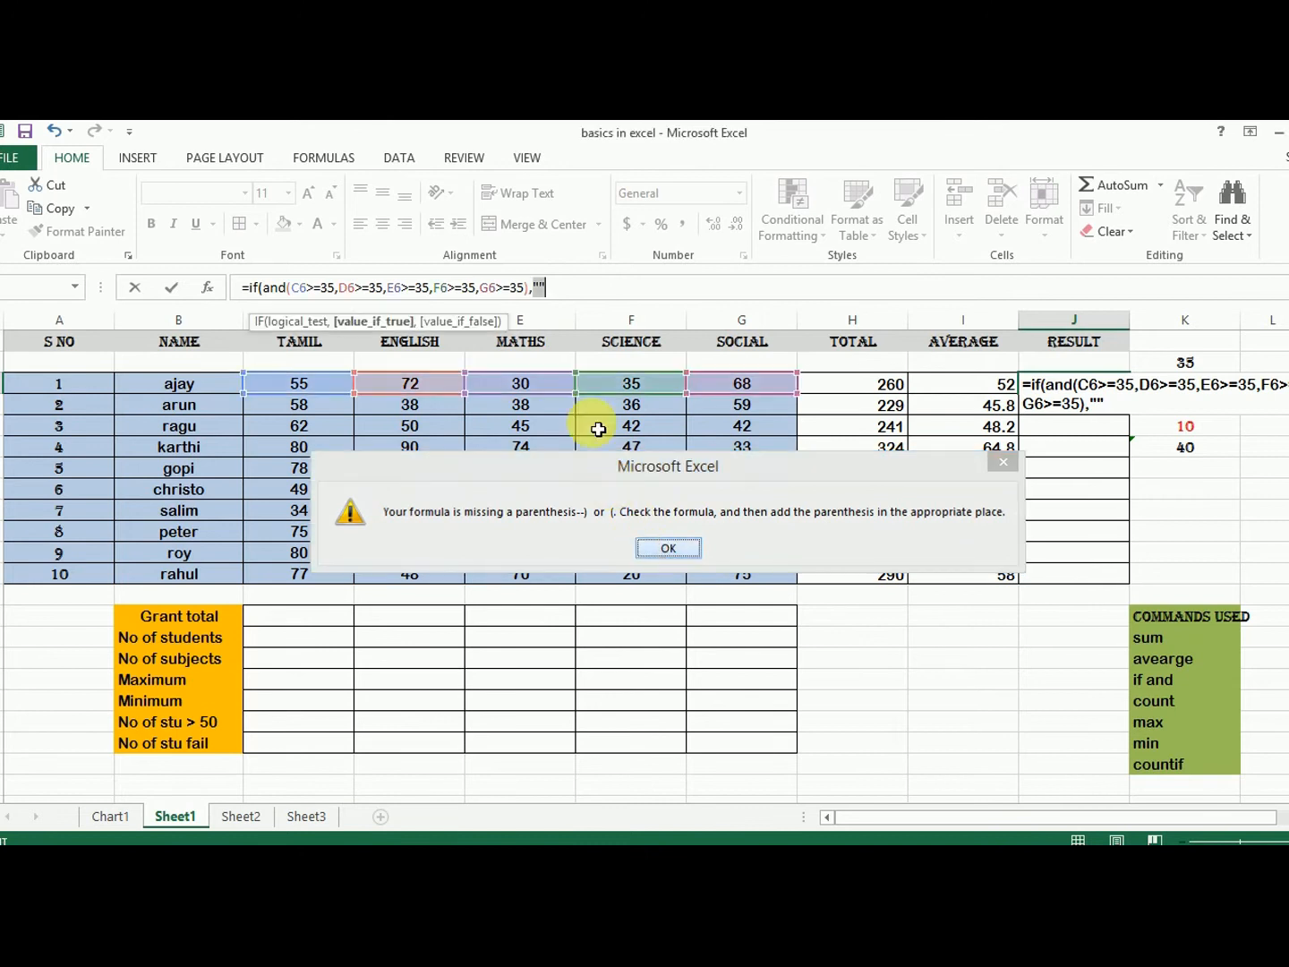
# Complete the J6 formula with "pass" as the true value and "fail)" as the false value
pyautogui.click(579, 289)
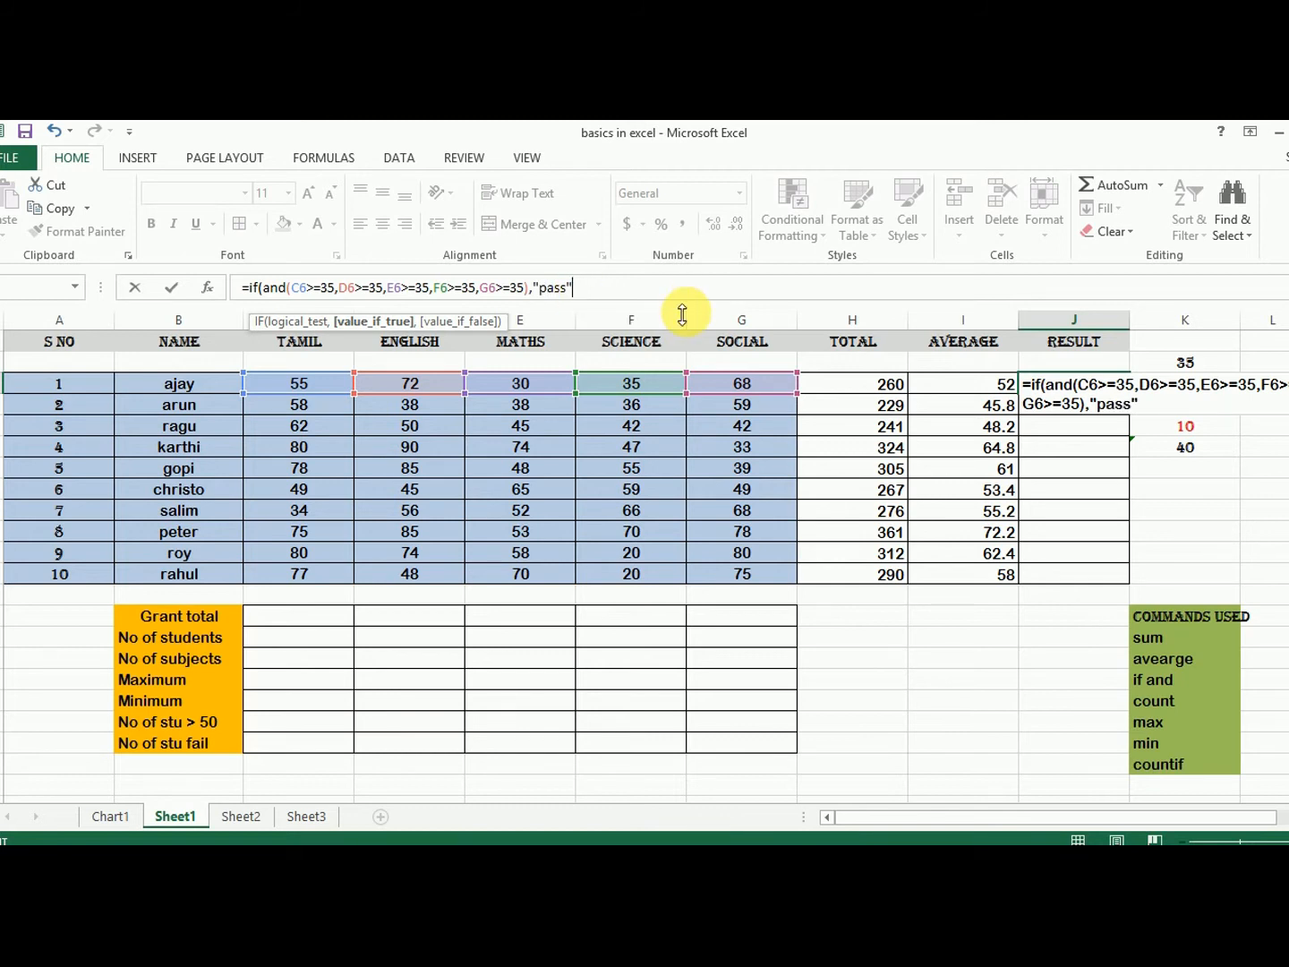
pyautogui.write(',"fail)")')
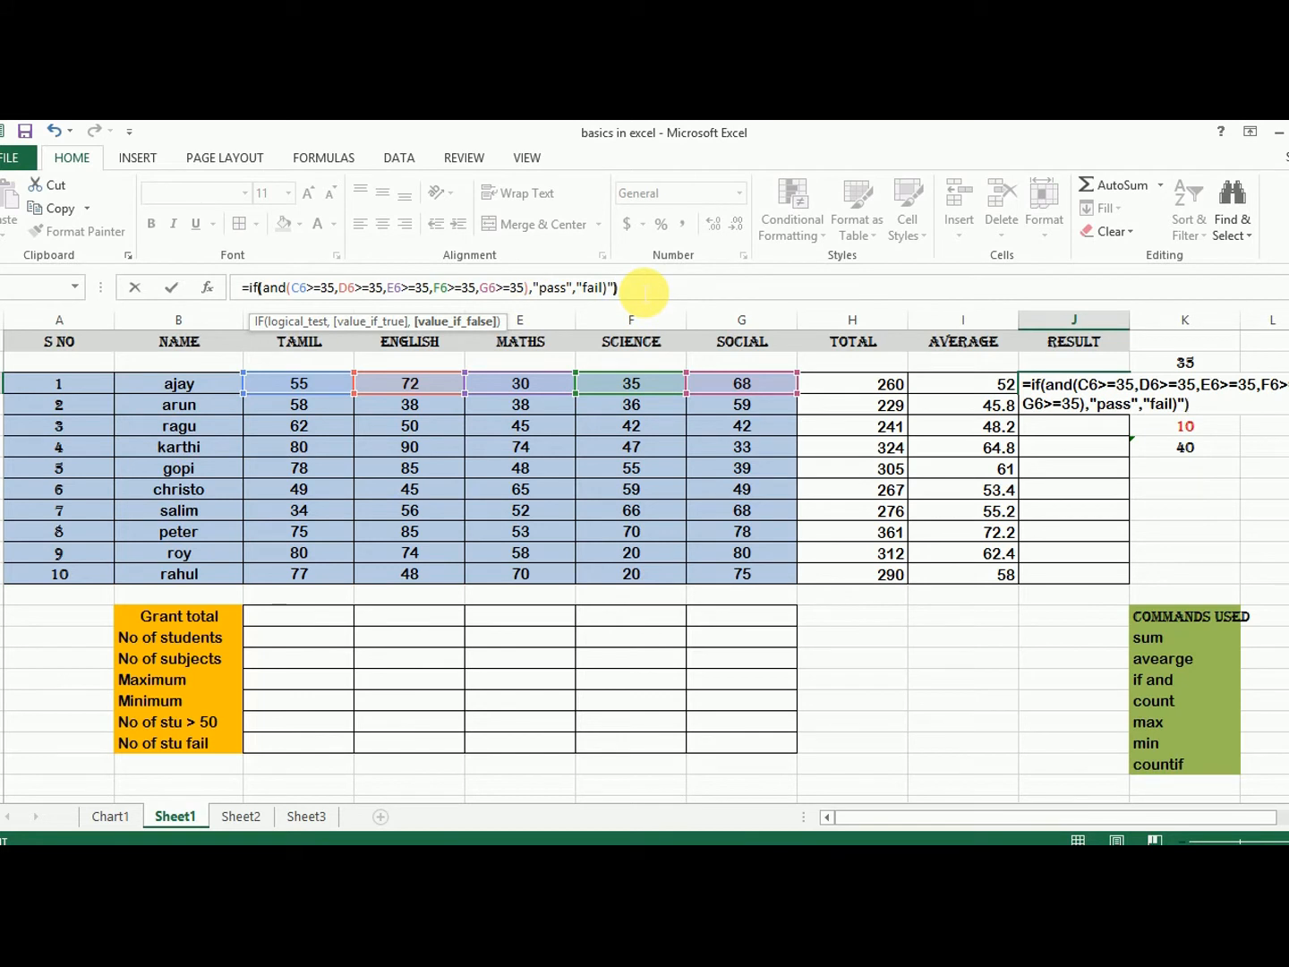
pyautogui.press('Return')
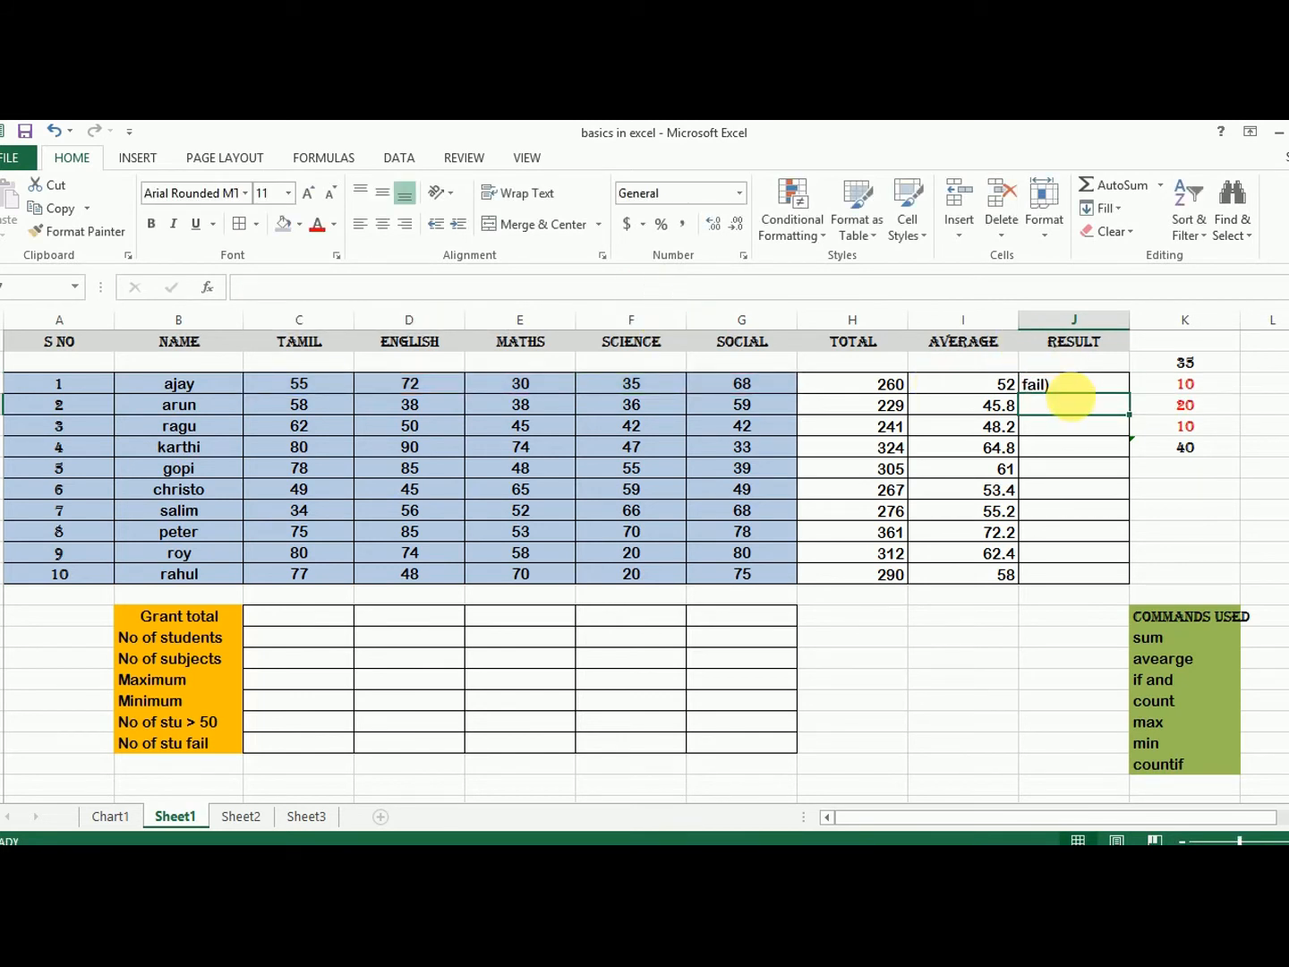
# Colour the first student's Maths mark in E6 red
pyautogui.click(1074, 383)
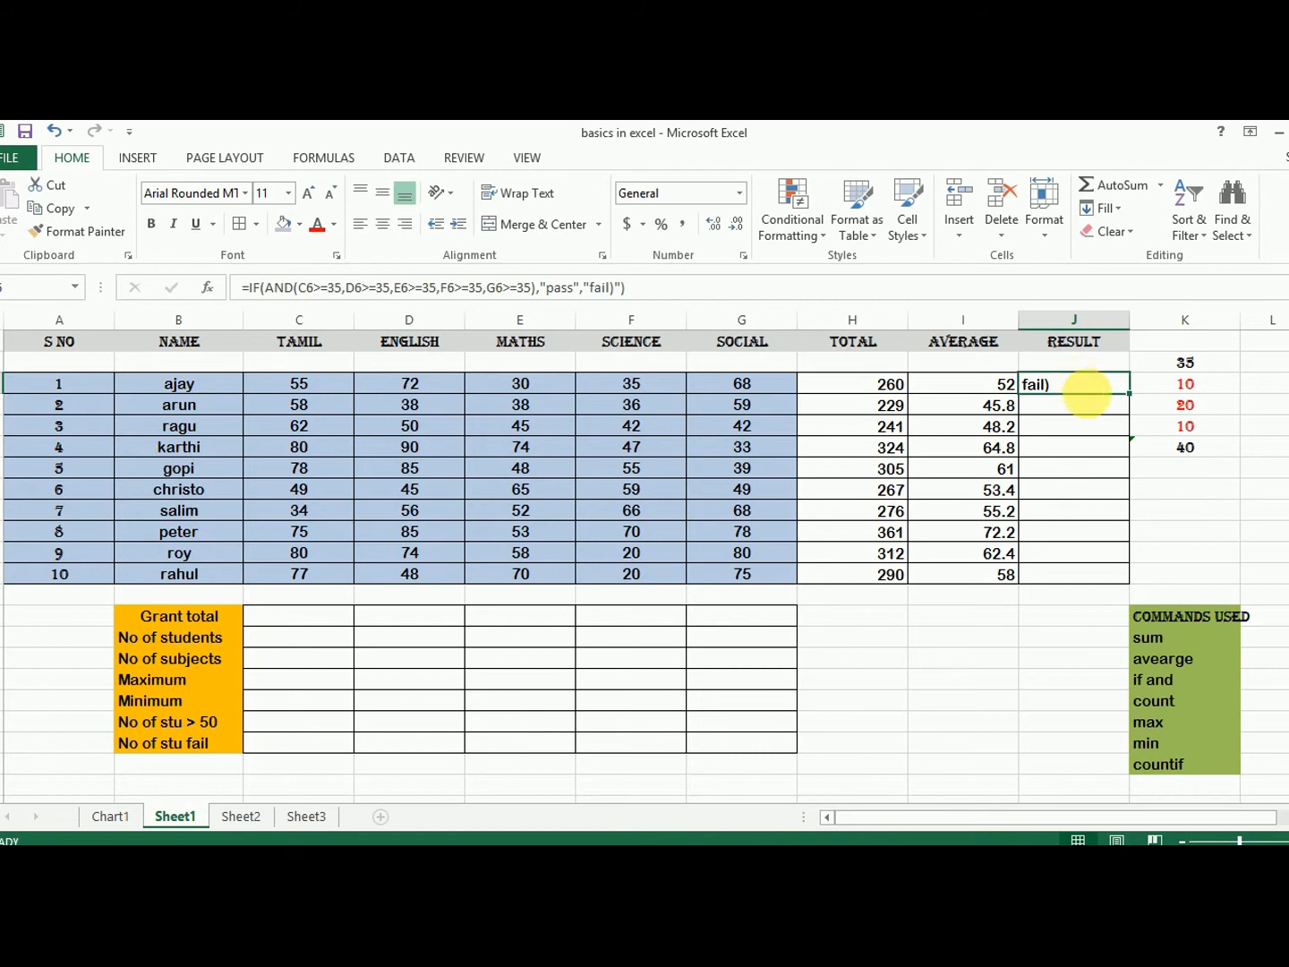
pyautogui.click(546, 388)
pyautogui.click(319, 228)
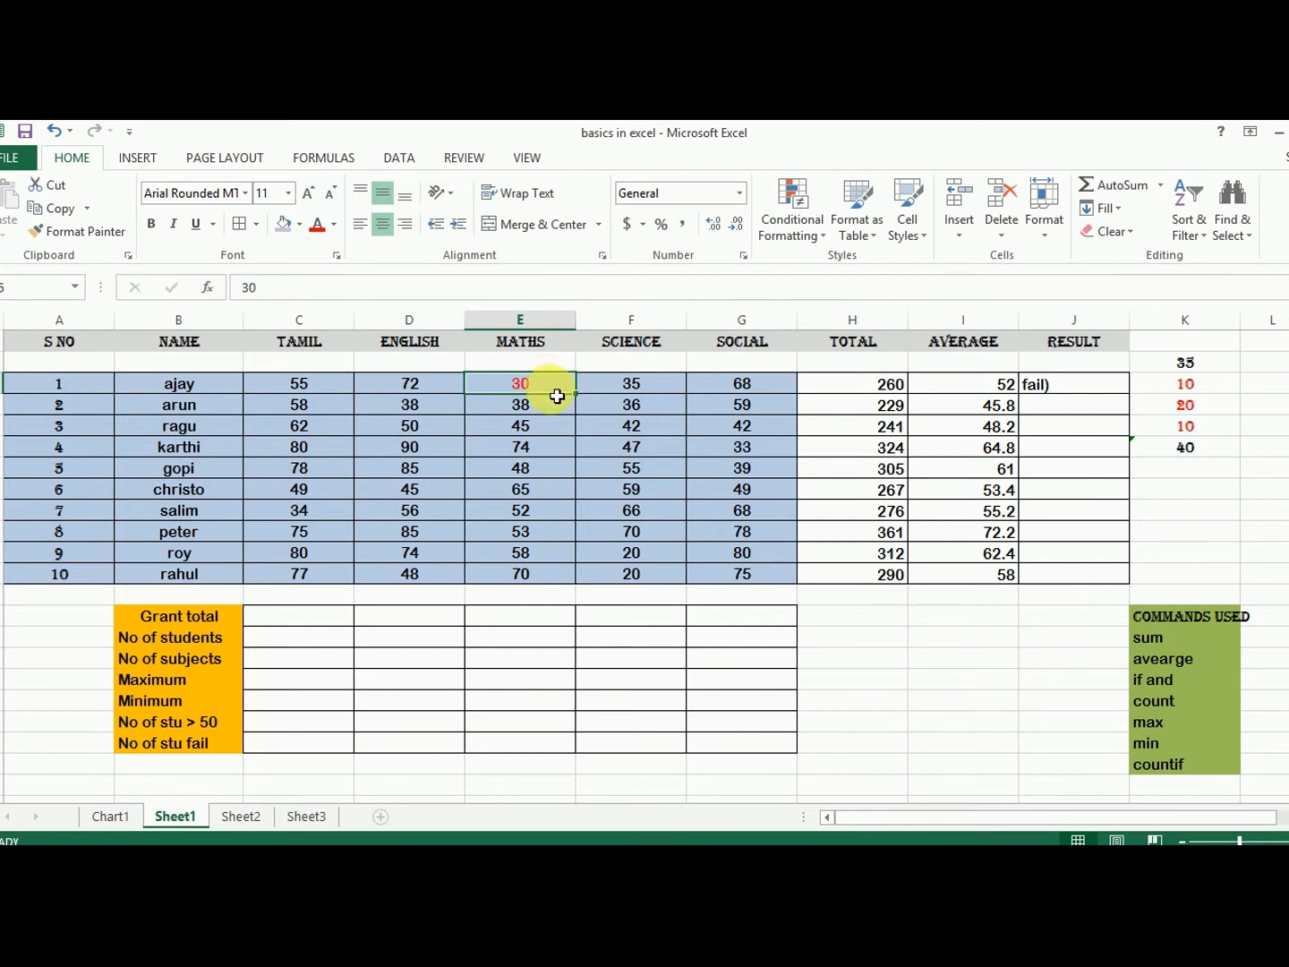
# Fill the result formula from J6 down to J15 and colour the fourth student's Social mark in G9 red
pyautogui.click(1110, 394)
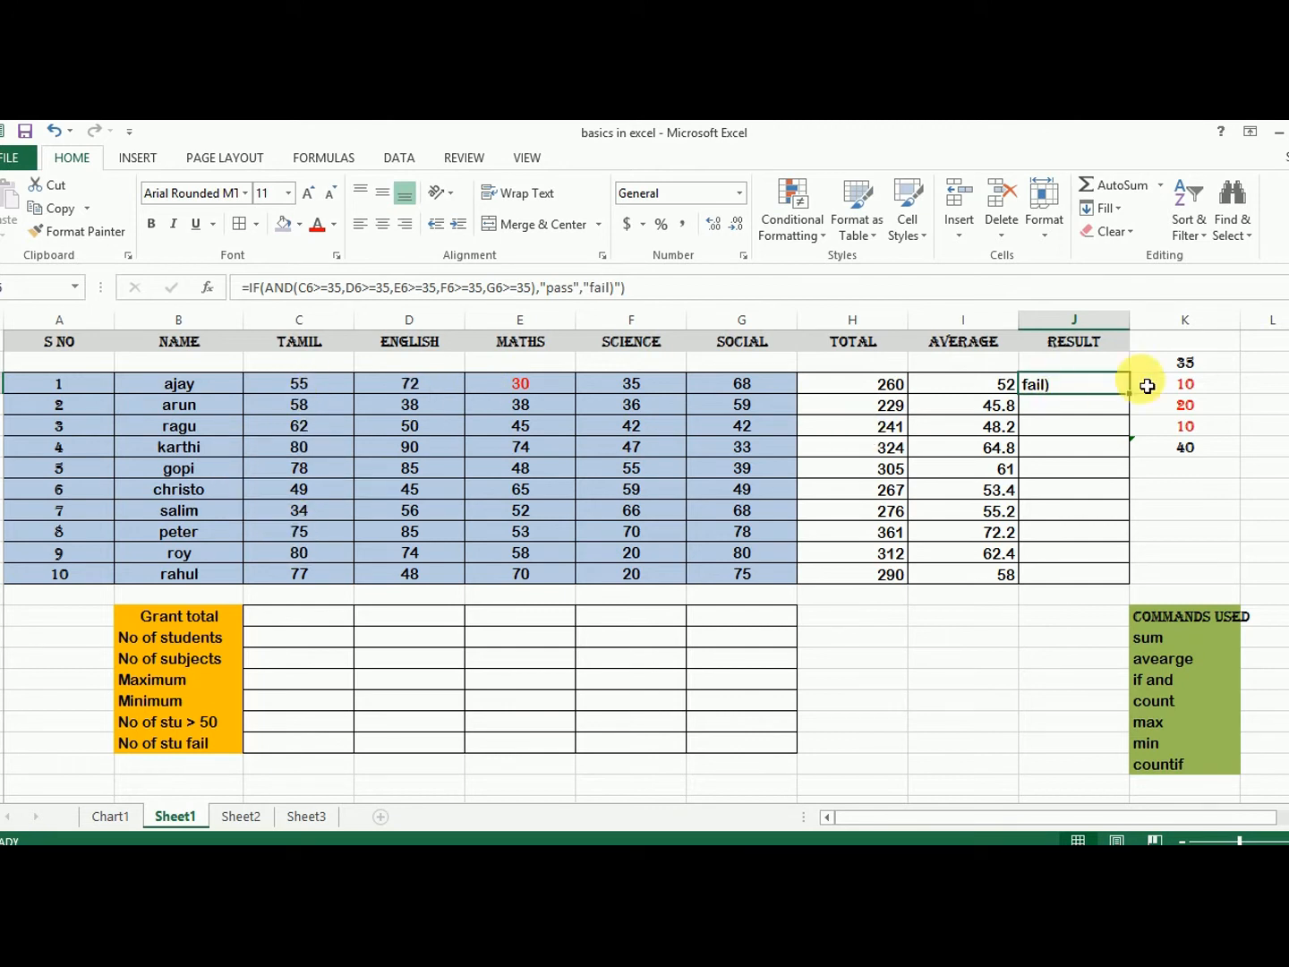
pyautogui.moveTo(1130, 392); pyautogui.dragTo(1133, 584)
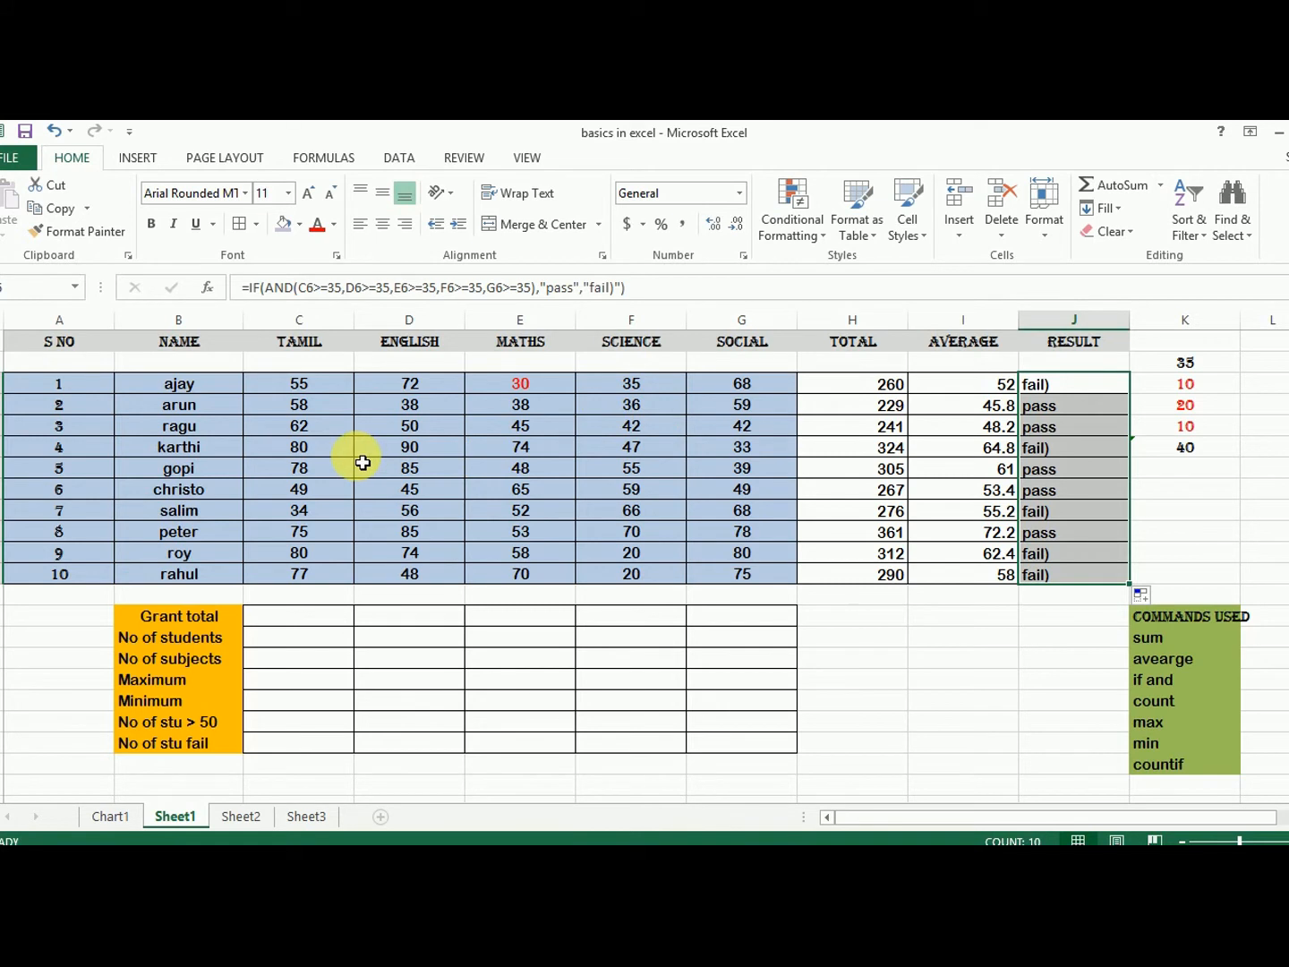
pyautogui.click(733, 447)
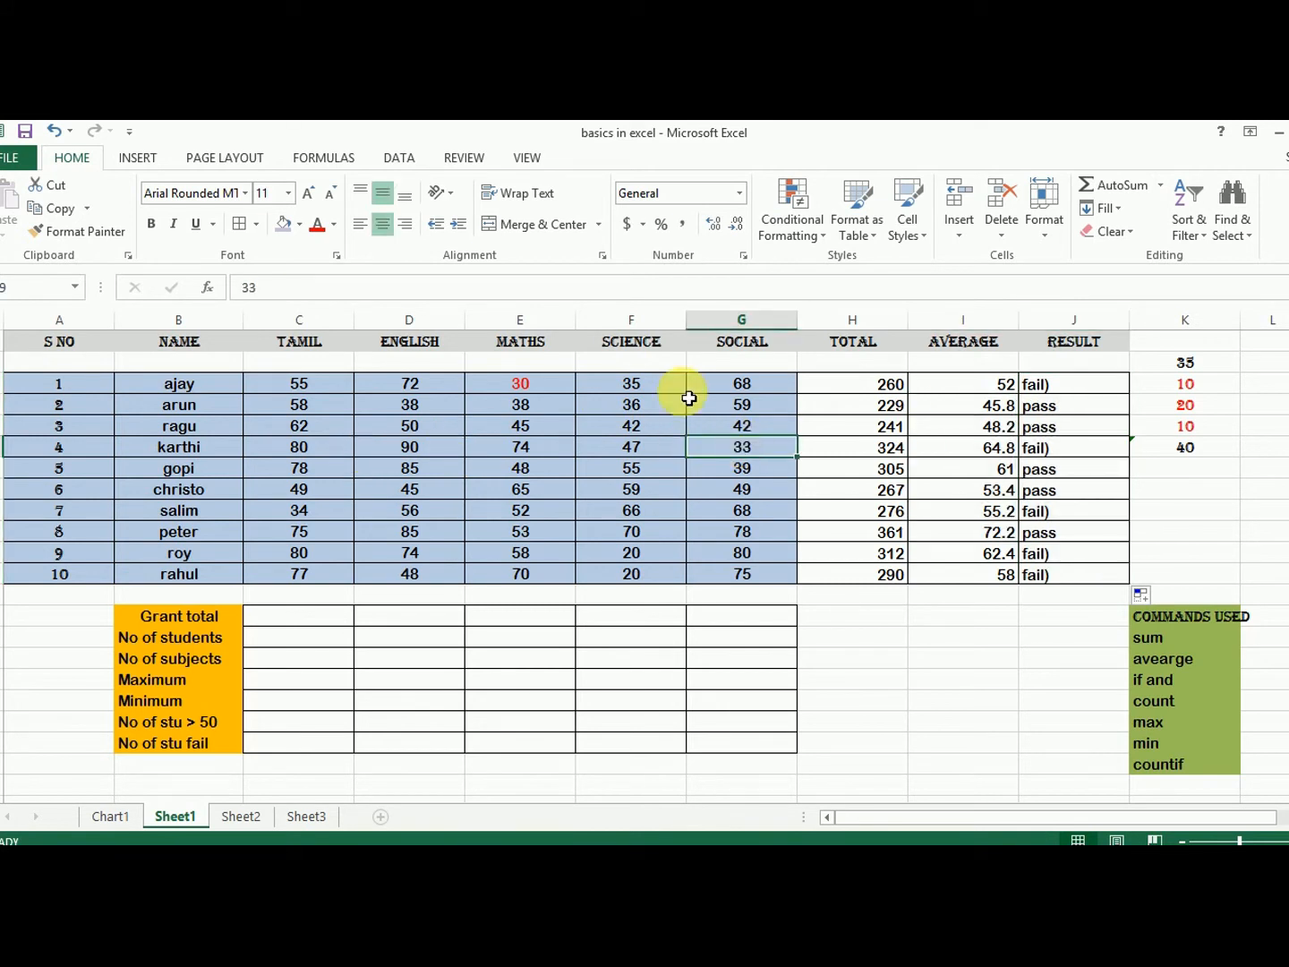
pyautogui.click(315, 227)
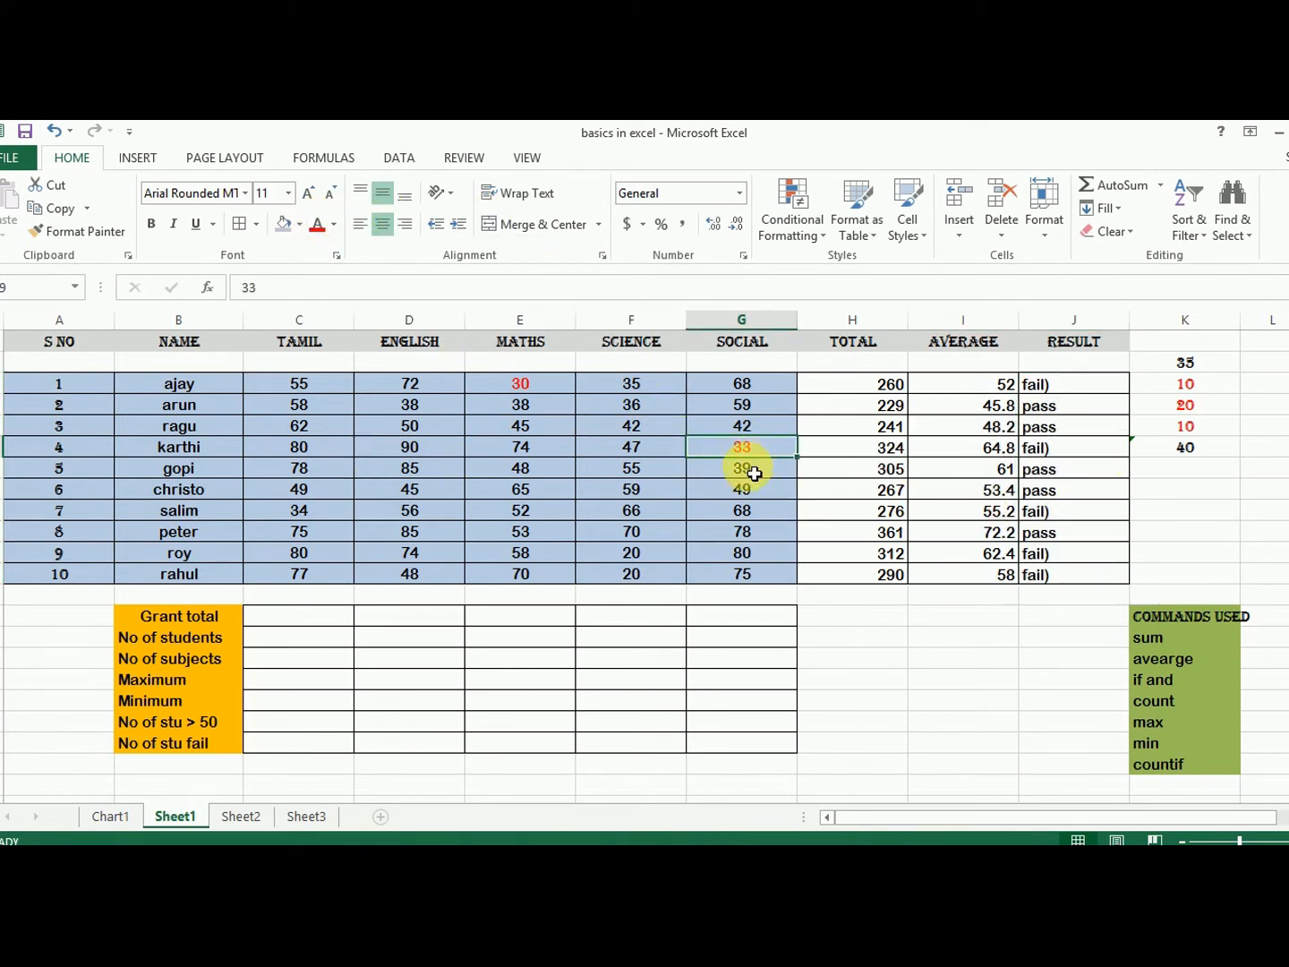
# Set the first student's Maths mark in E6 to 40 and check the result in J6
pyautogui.click(506, 388)
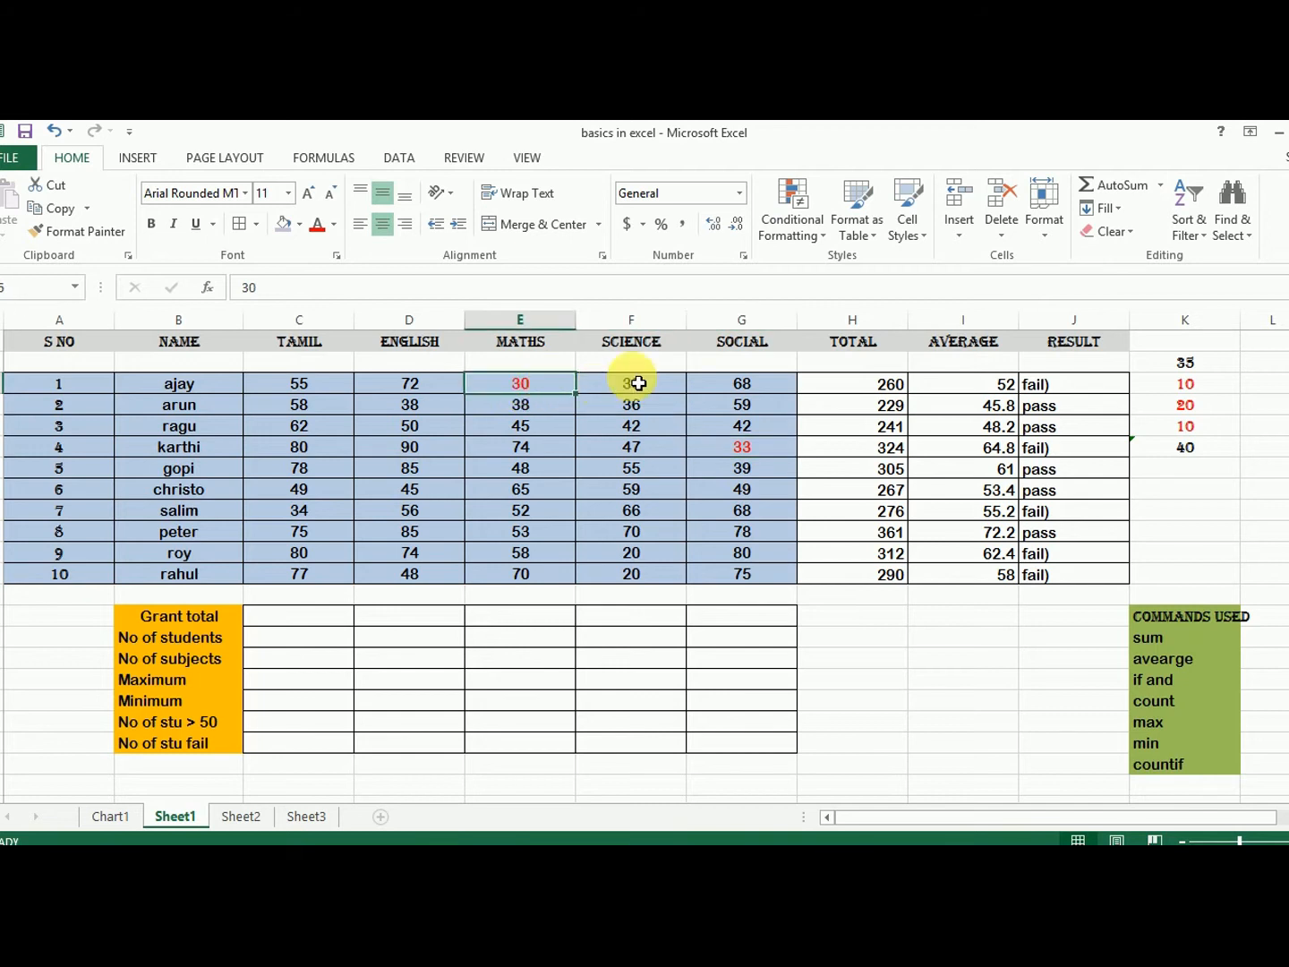
pyautogui.write('4')
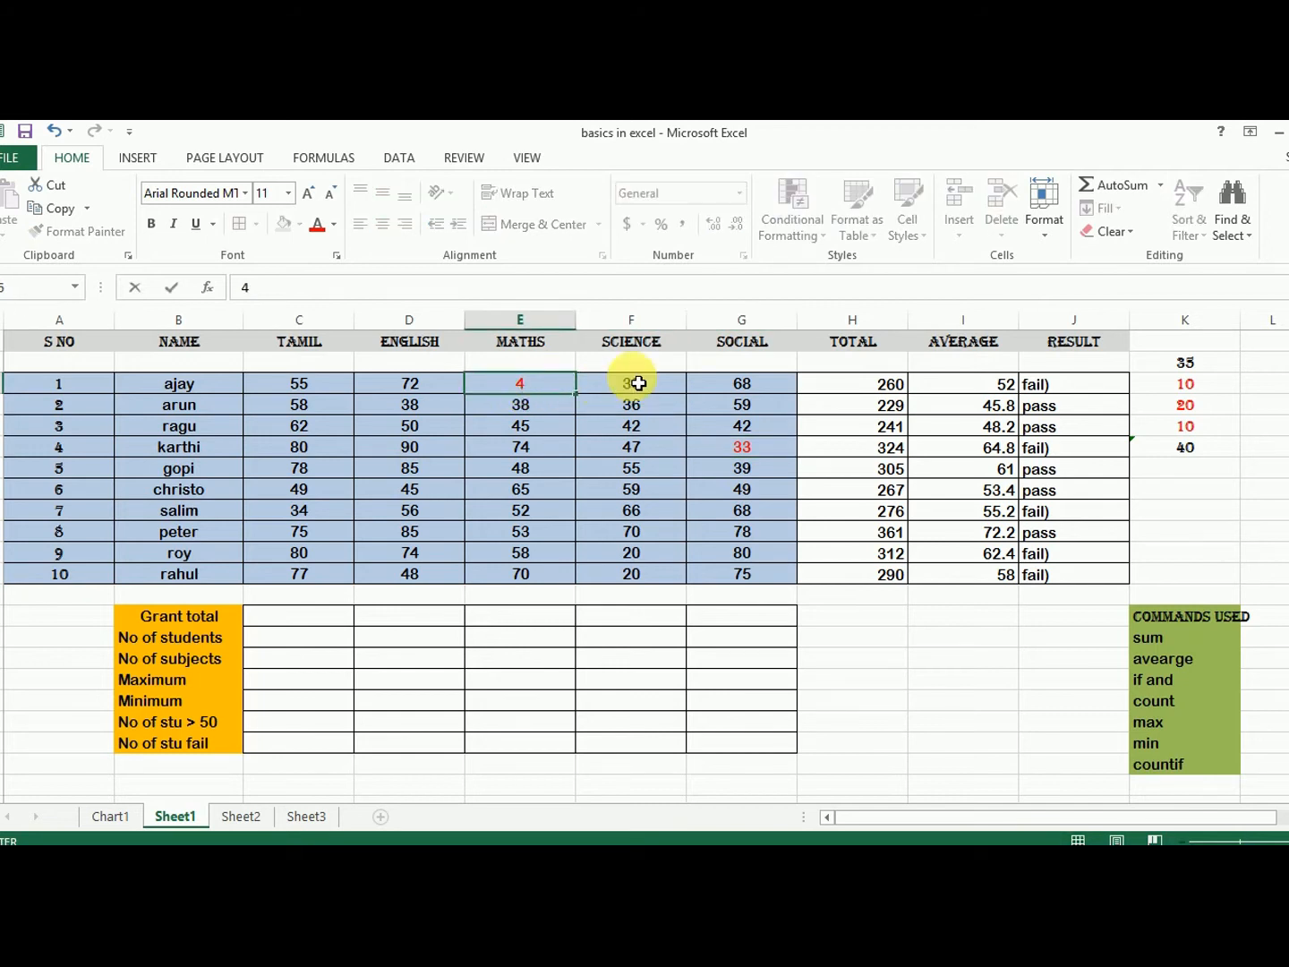
pyautogui.write('0')
pyautogui.press('Return')
pyautogui.click(1051, 391)
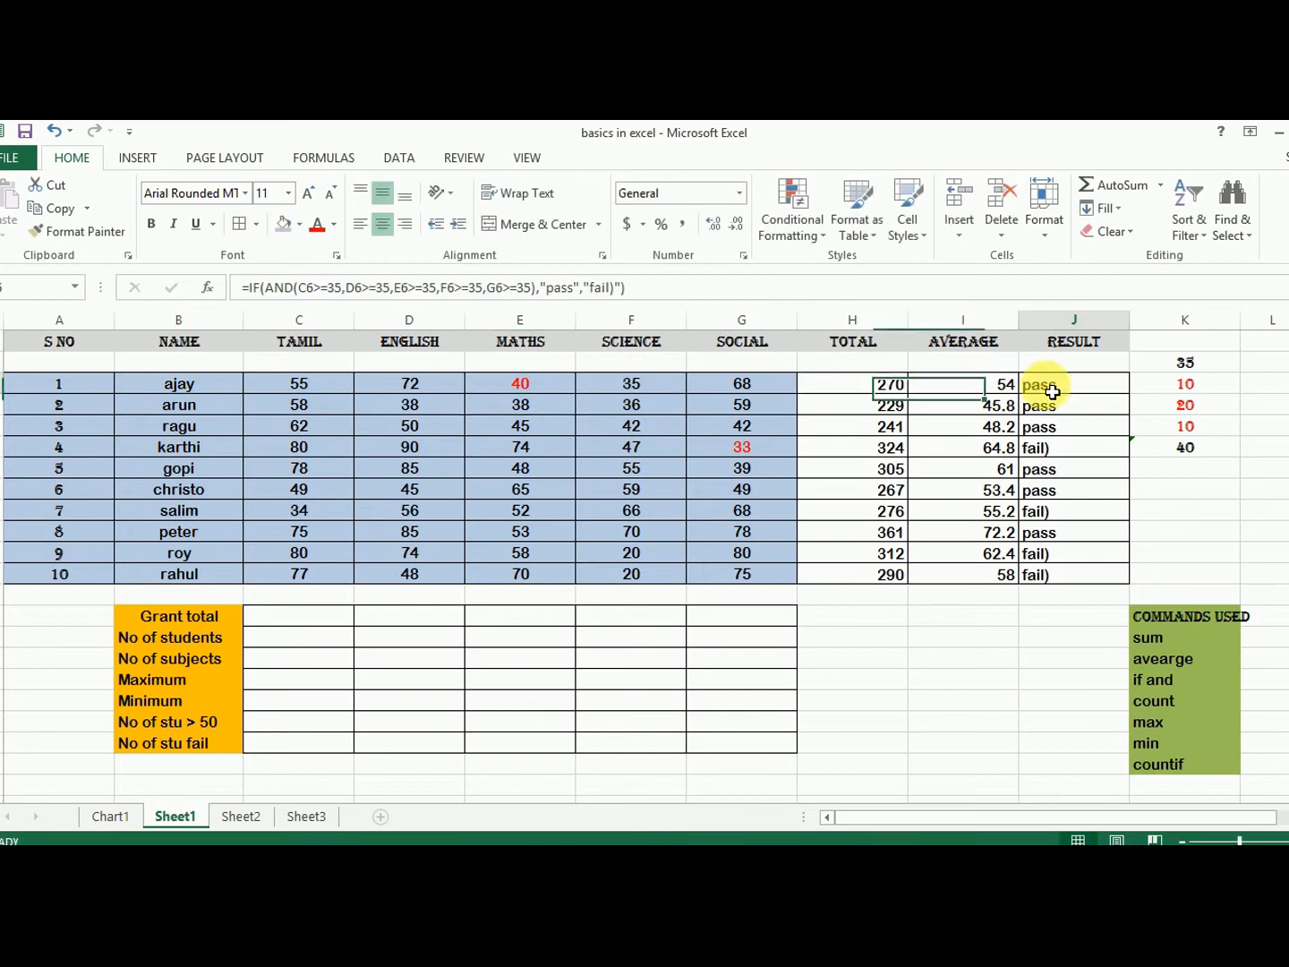
# Set the tenth student's Science mark in F15 to 35
pyautogui.click(649, 583)
pyautogui.write('34')
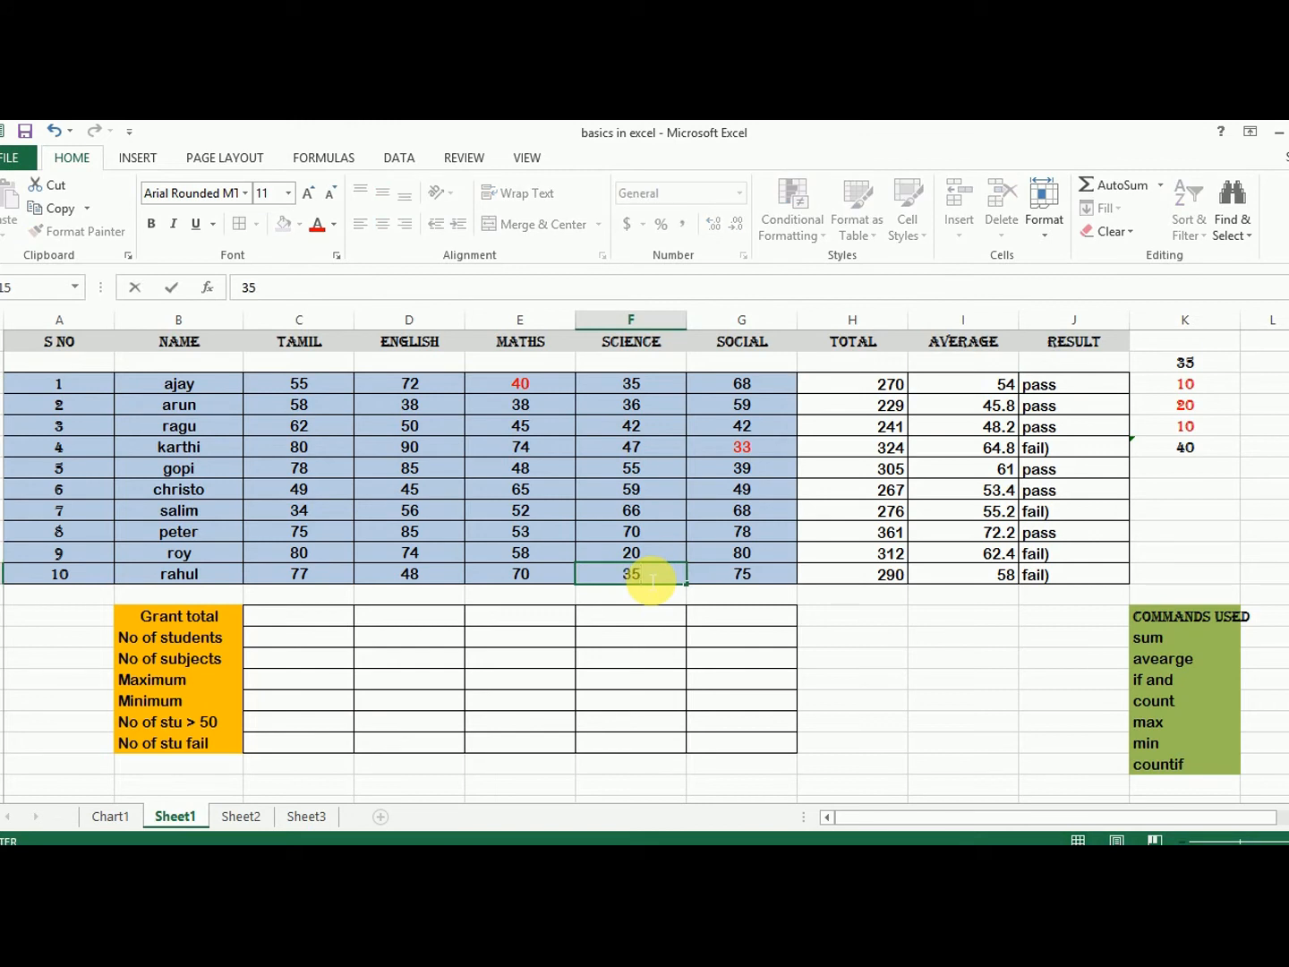
pyautogui.press('Return')
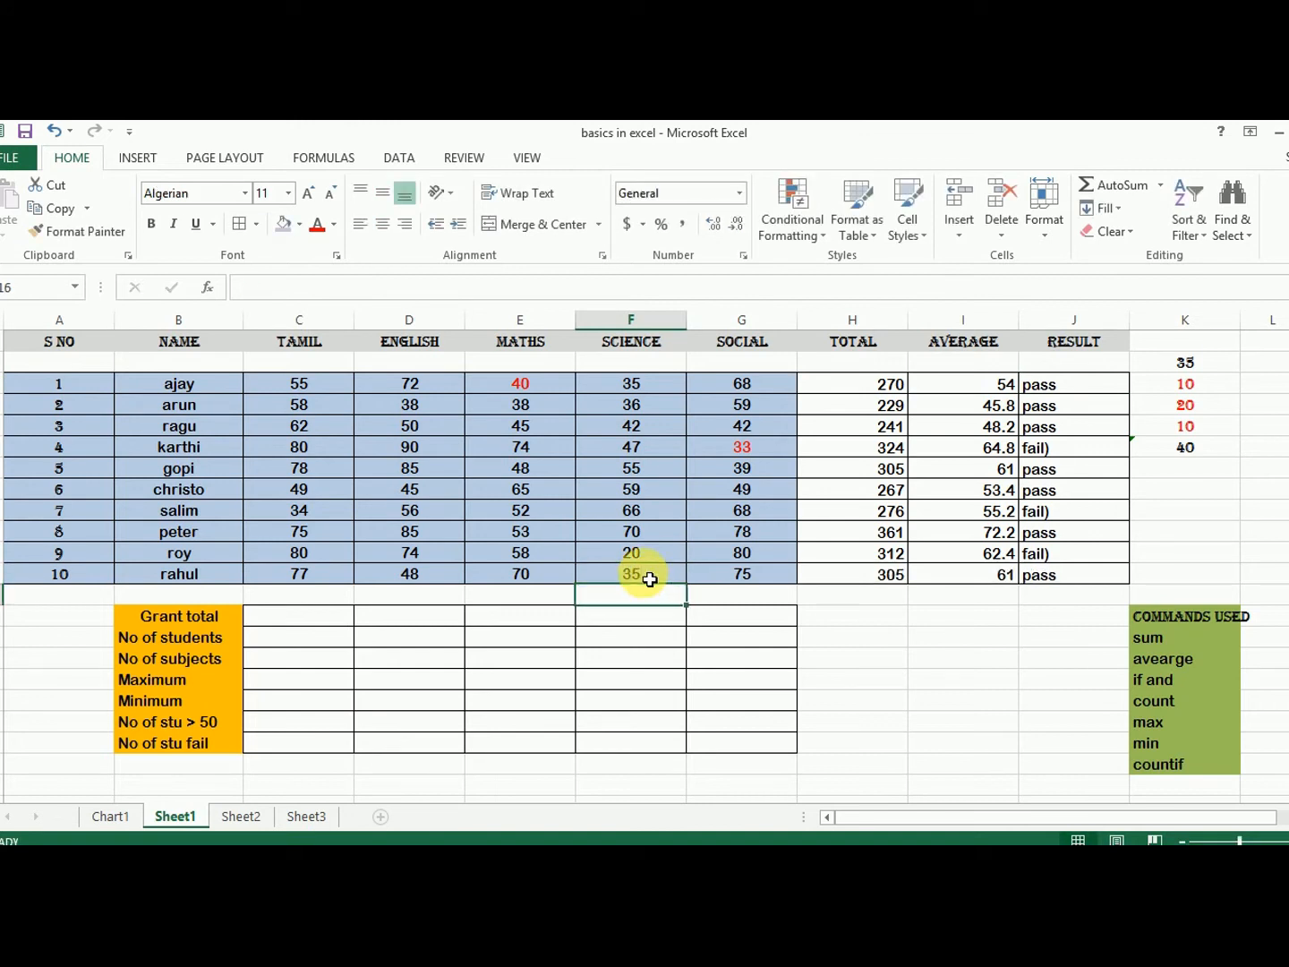
# Check the tenth student's result formula in J15 and sum the Tamil marks C6:C16 in the grand total cell C17
pyautogui.click(1070, 579)
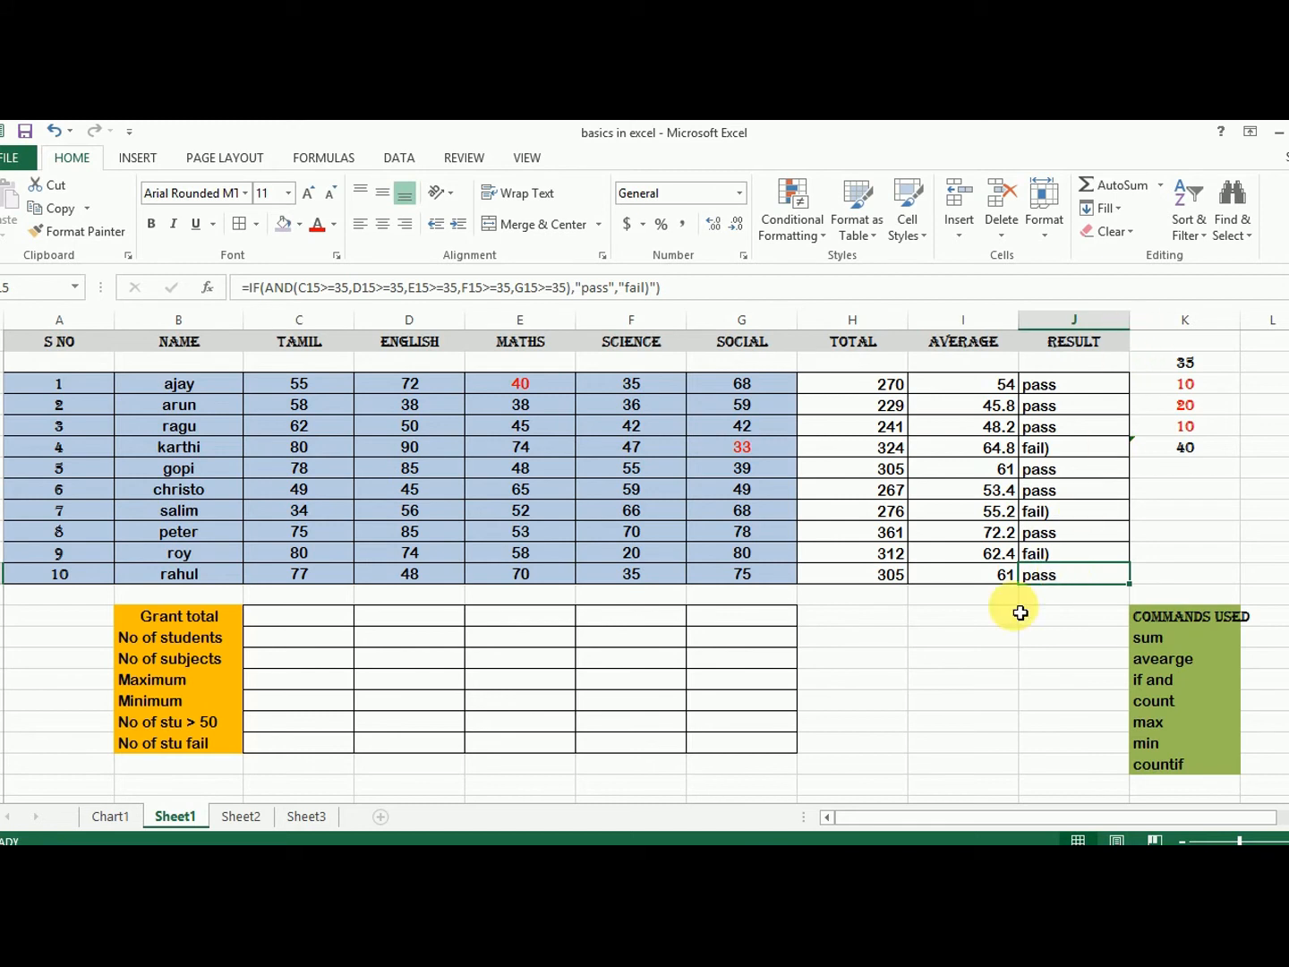
pyautogui.click(331, 618)
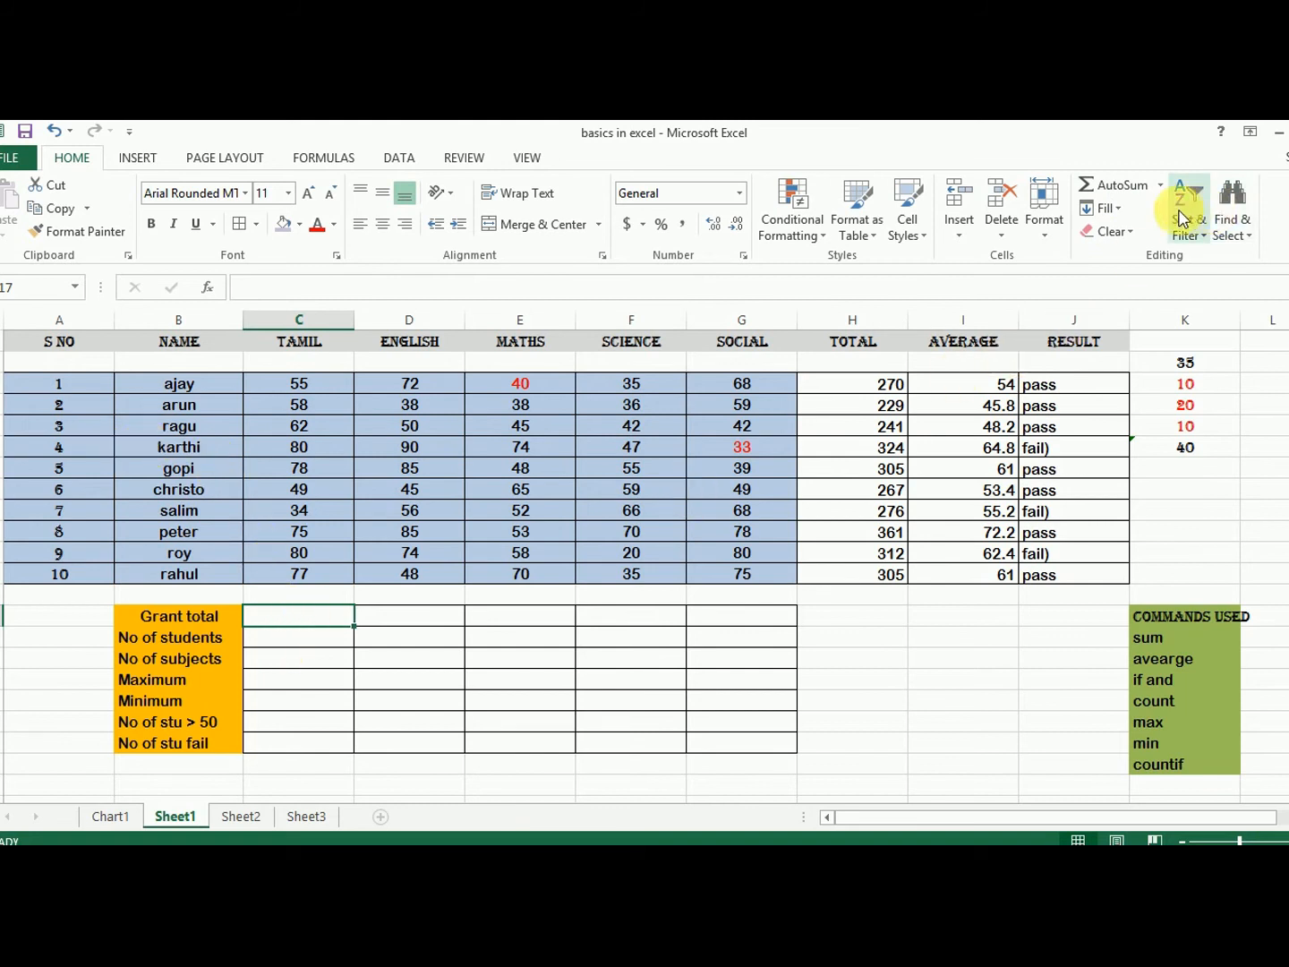
pyautogui.click(1119, 186)
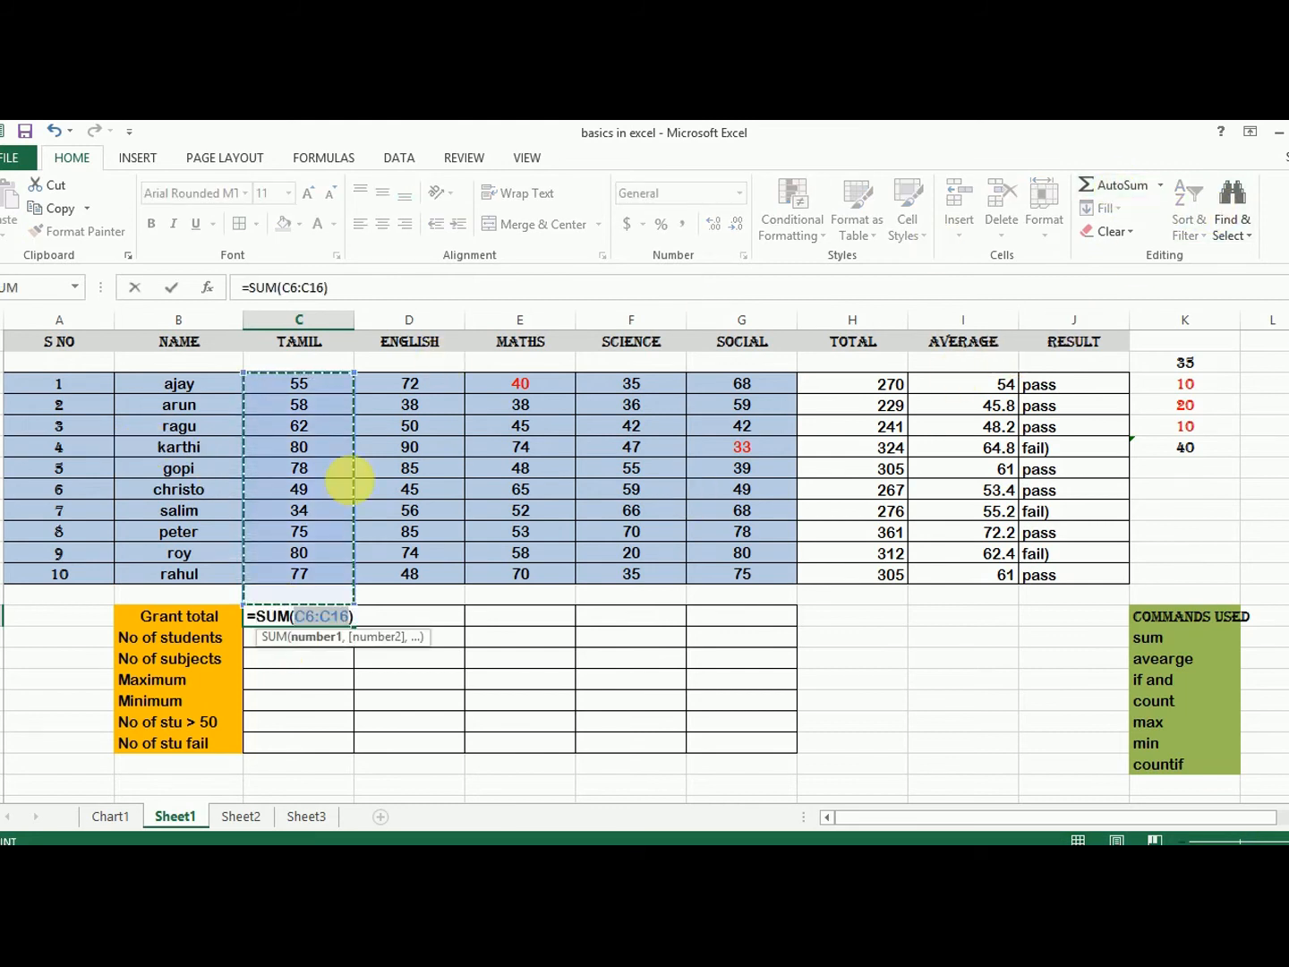
pyautogui.hotkey('ctrl', 'Return')
# Fill the grand total formula from C17 across the other subjects and the Total column to H17
pyautogui.click(367, 645)
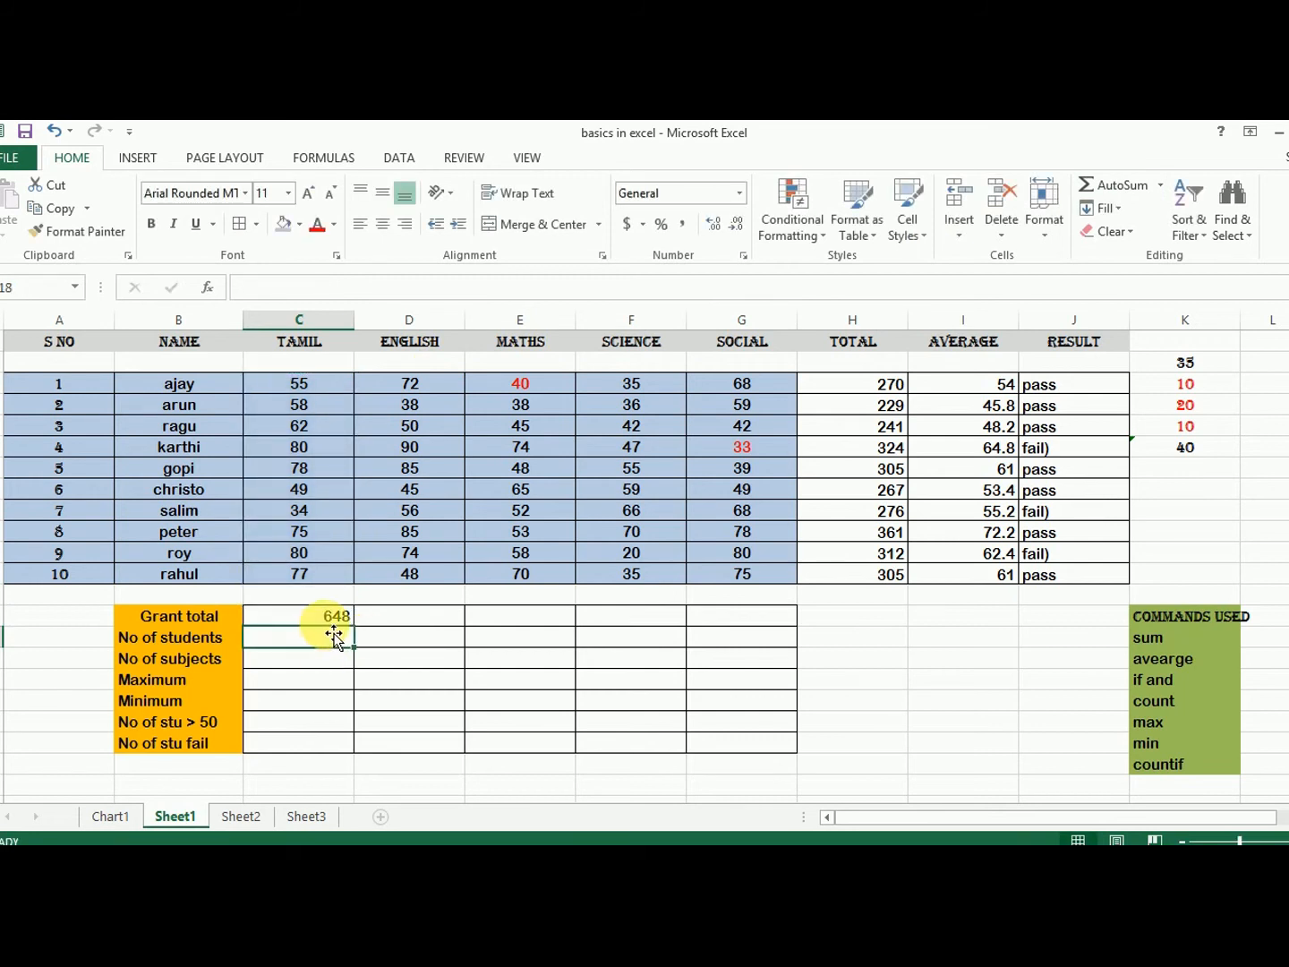
pyautogui.click(342, 619)
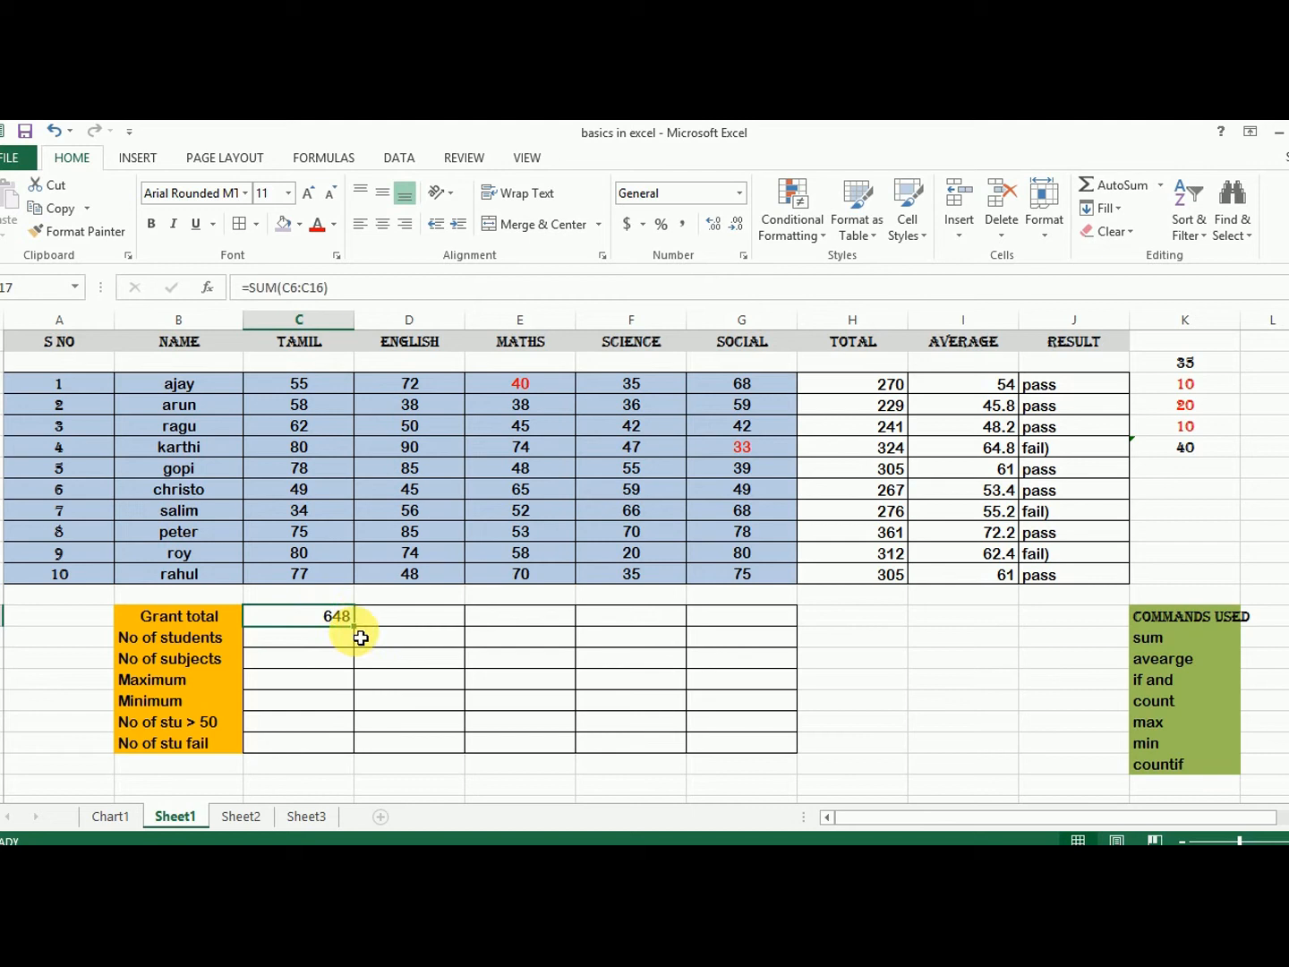
pyautogui.moveTo(364, 634); pyautogui.dragTo(793, 632)
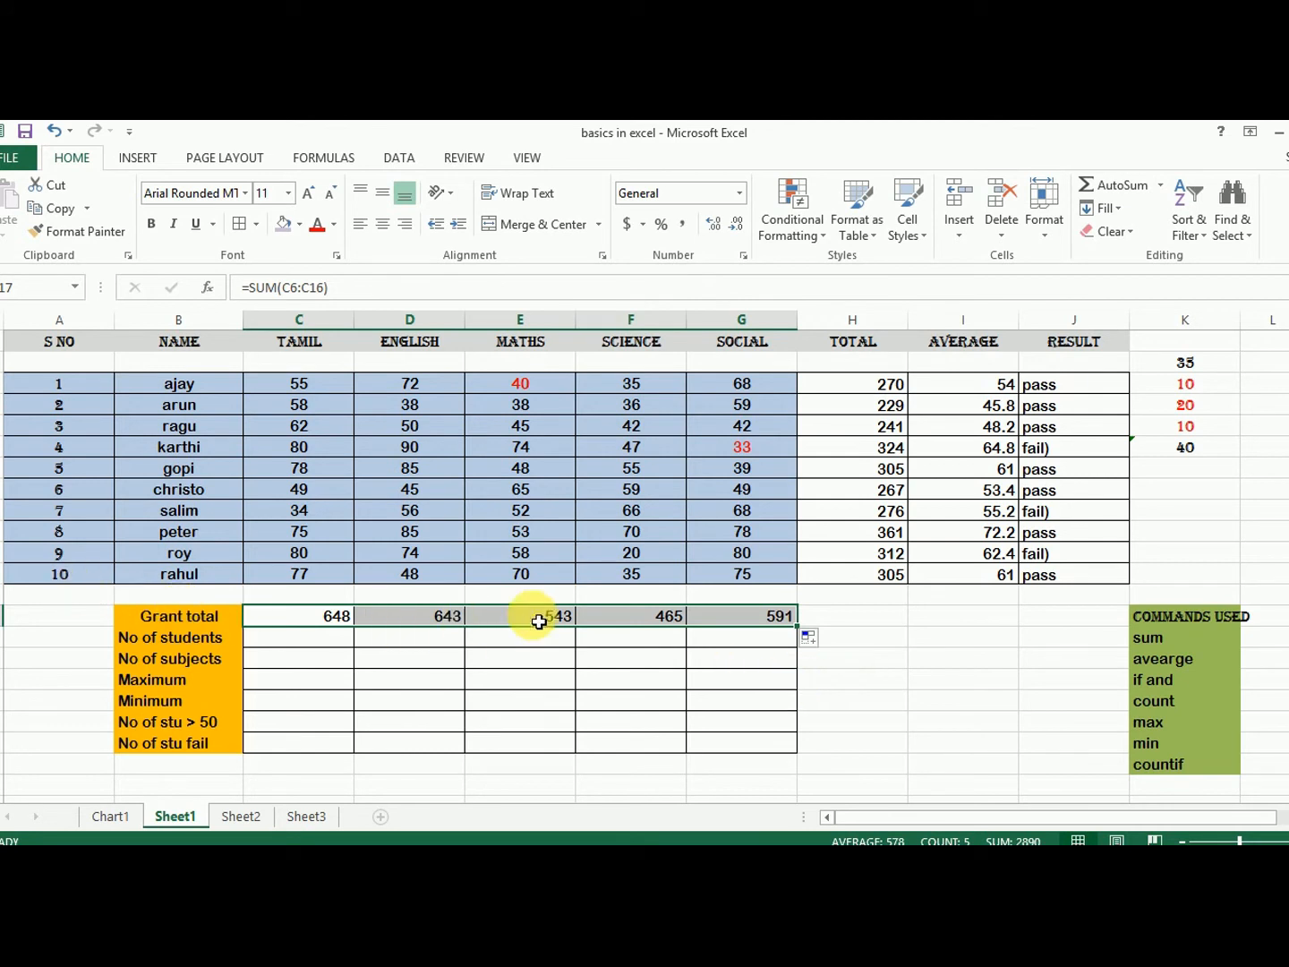
pyautogui.moveTo(793, 632); pyautogui.dragTo(895, 629)
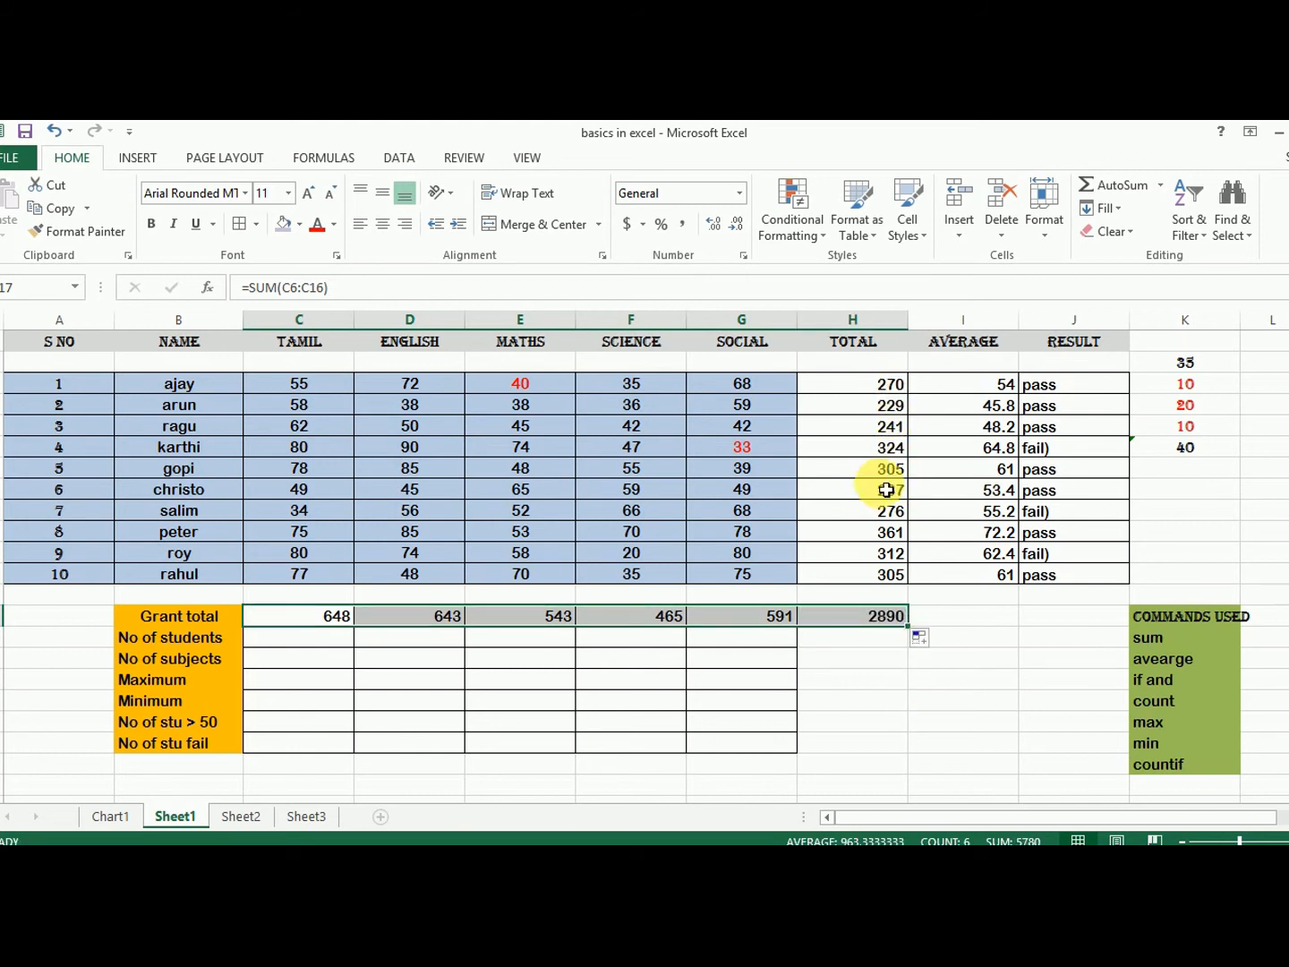
# Count the students in C18 with the COUNTA function over the names in B6:B16
pyautogui.click(313, 646)
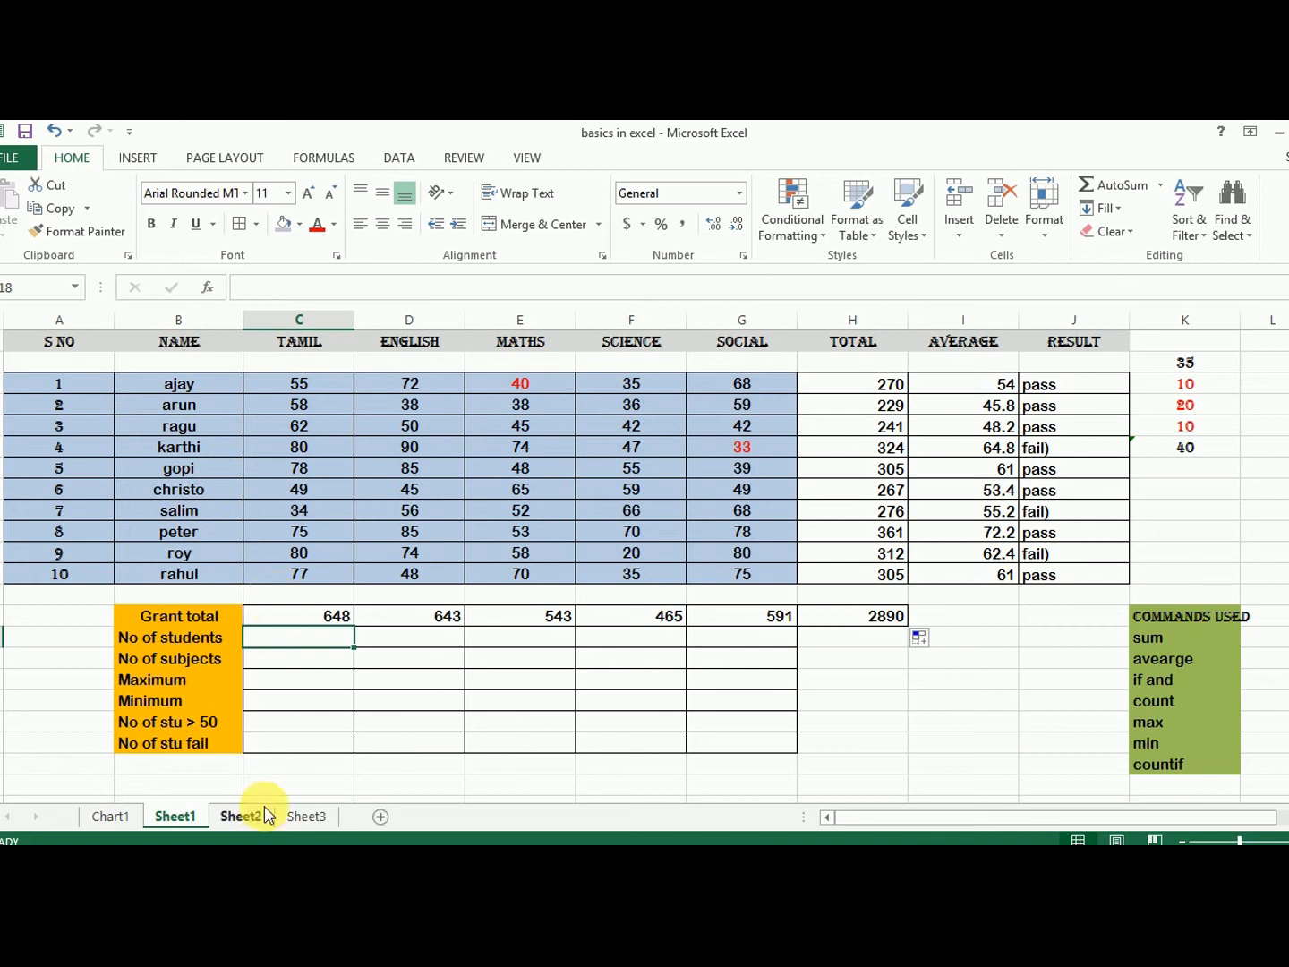
pyautogui.write('=count')
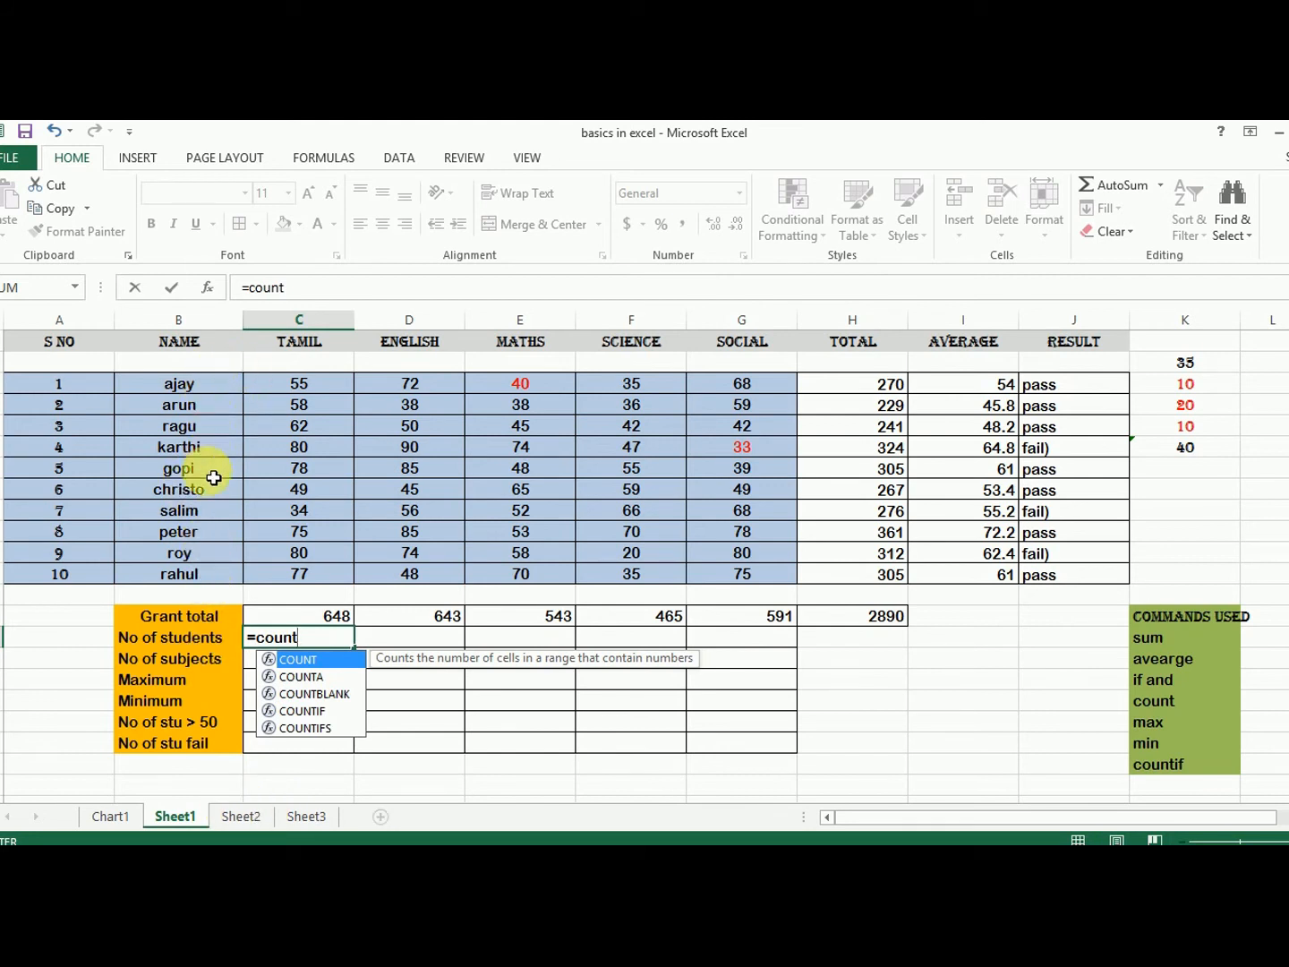
pyautogui.write('a')
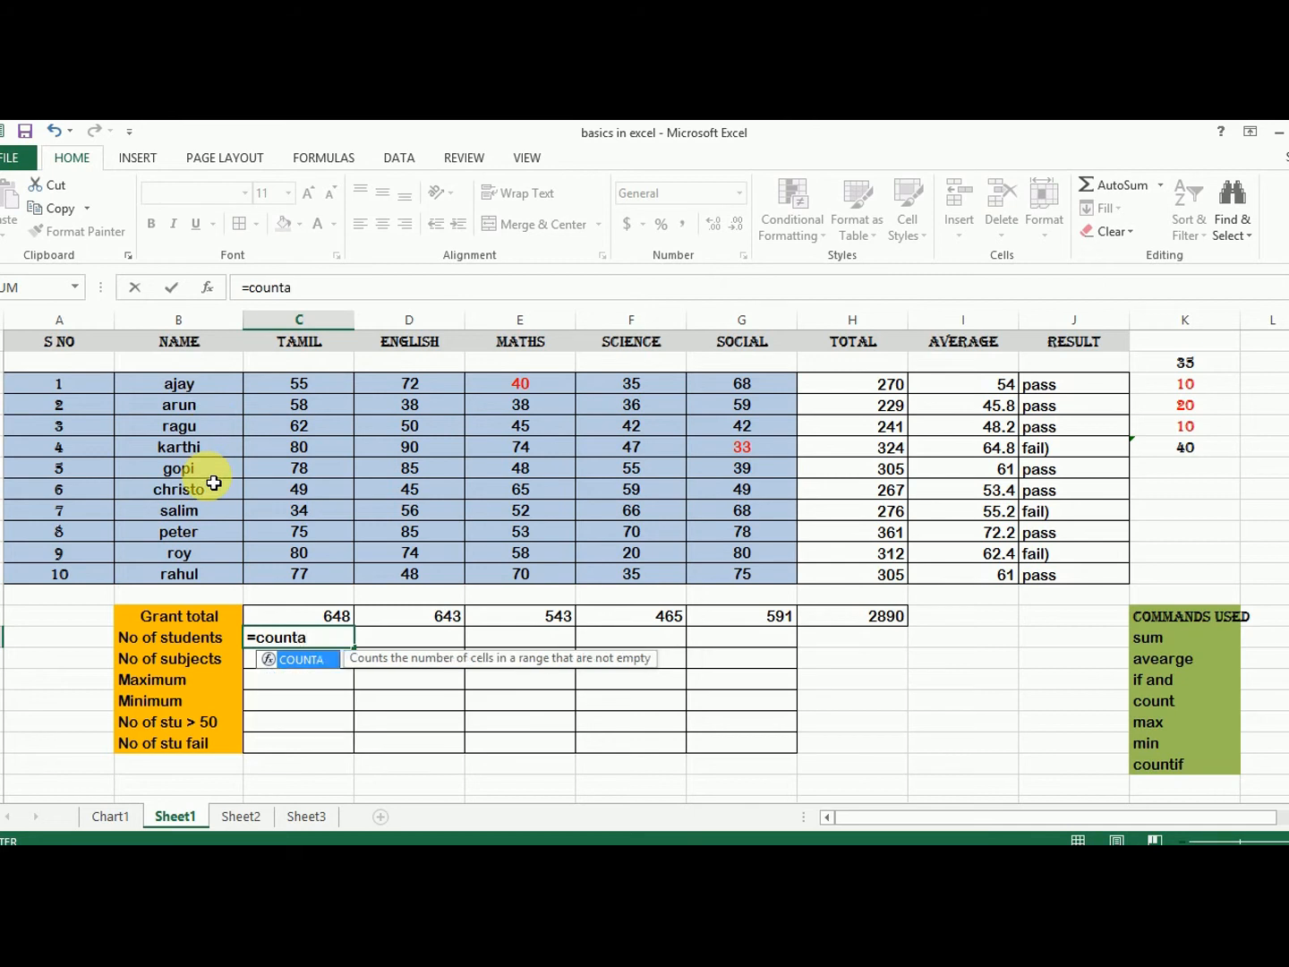
pyautogui.write('(')
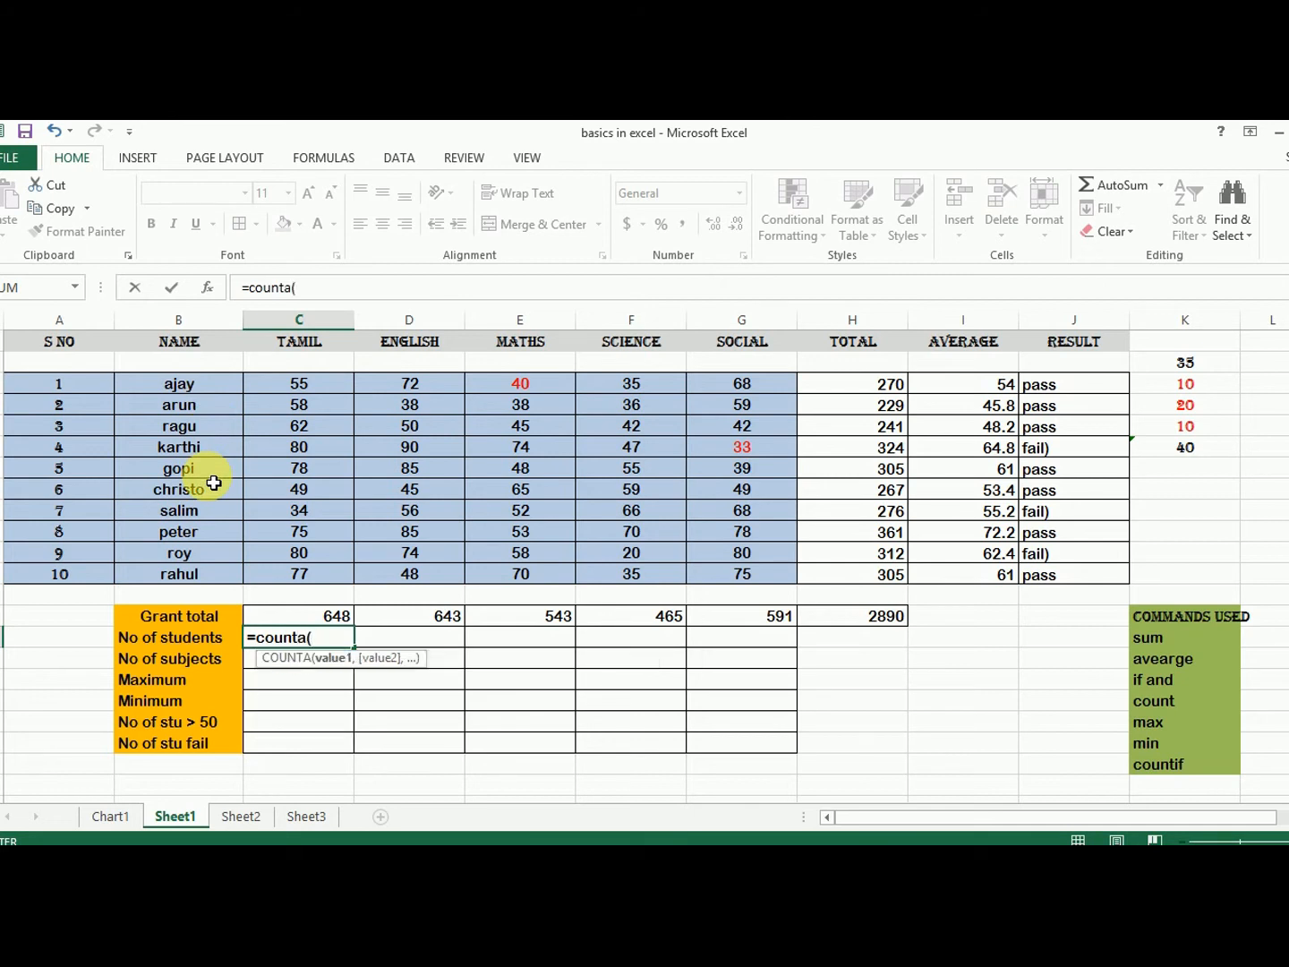
pyautogui.moveTo(197, 384); pyautogui.dragTo(281, 599)
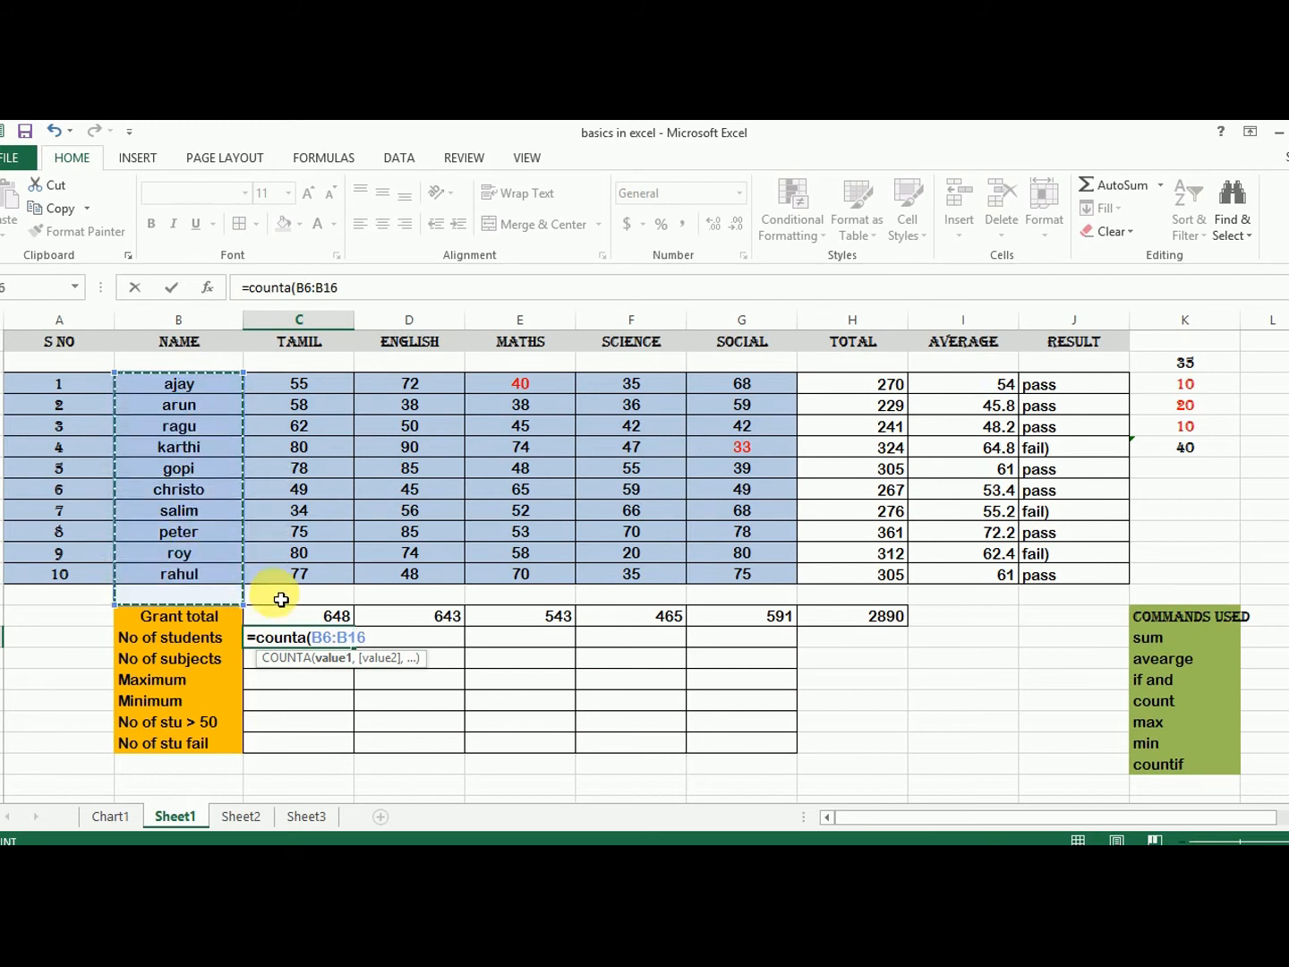
pyautogui.press('Return')
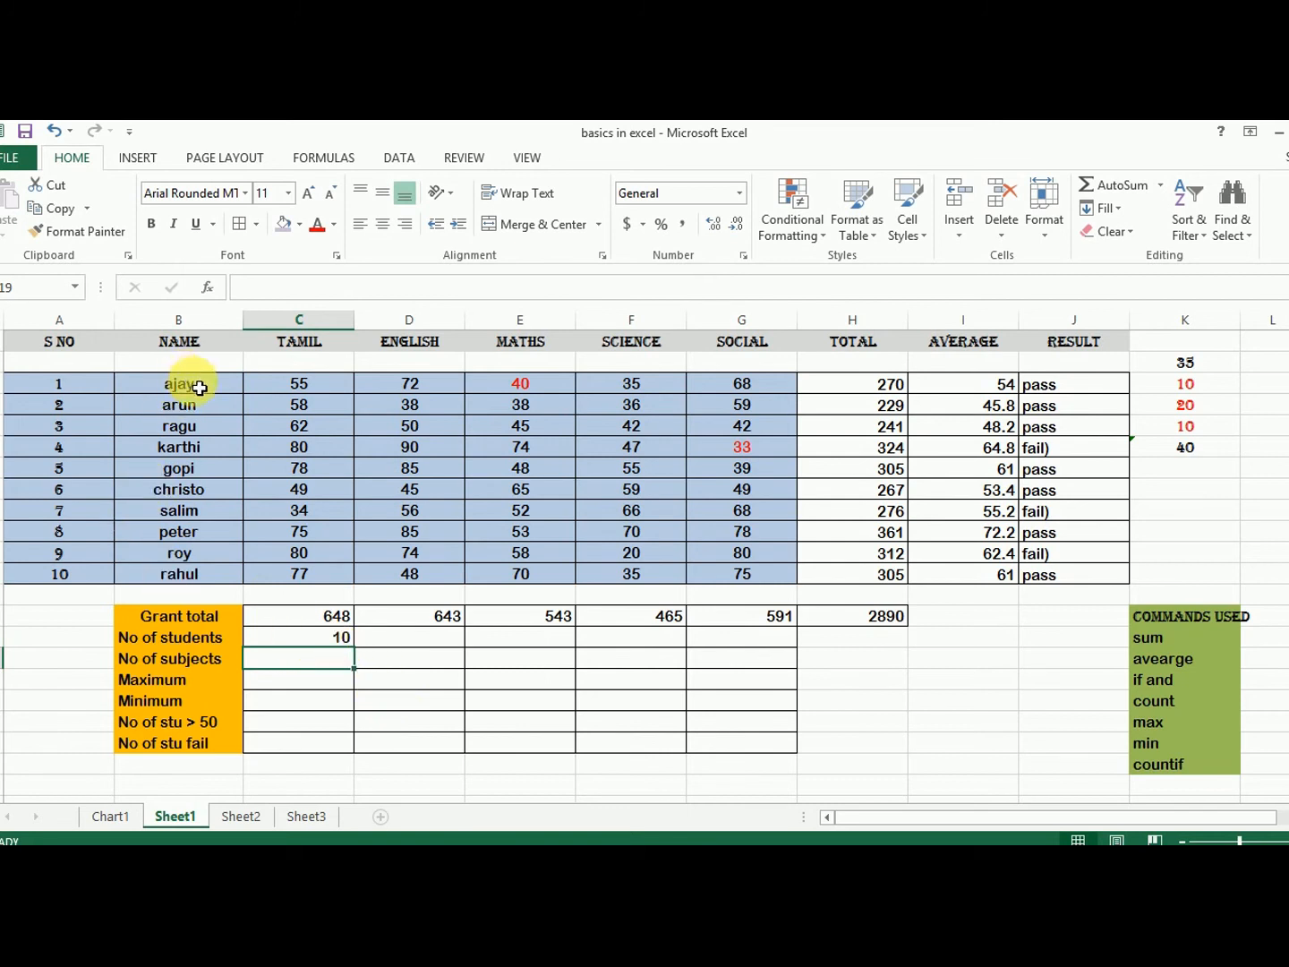
# Count the subjects in C19 with the formula =COUNTA(C4:G4) over the subject headings
pyautogui.click(297, 662)
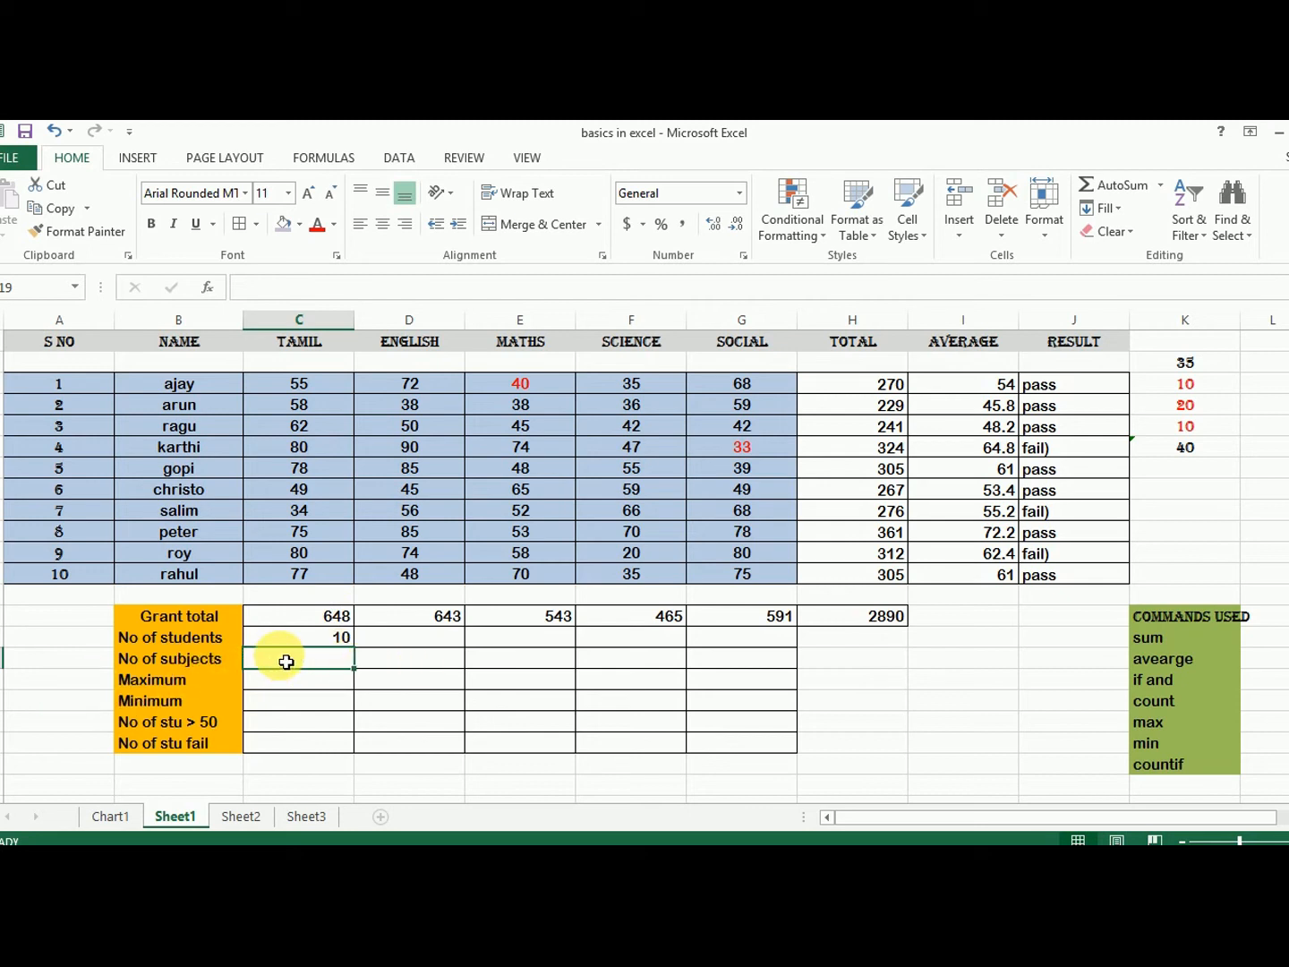
pyautogui.write('=co')
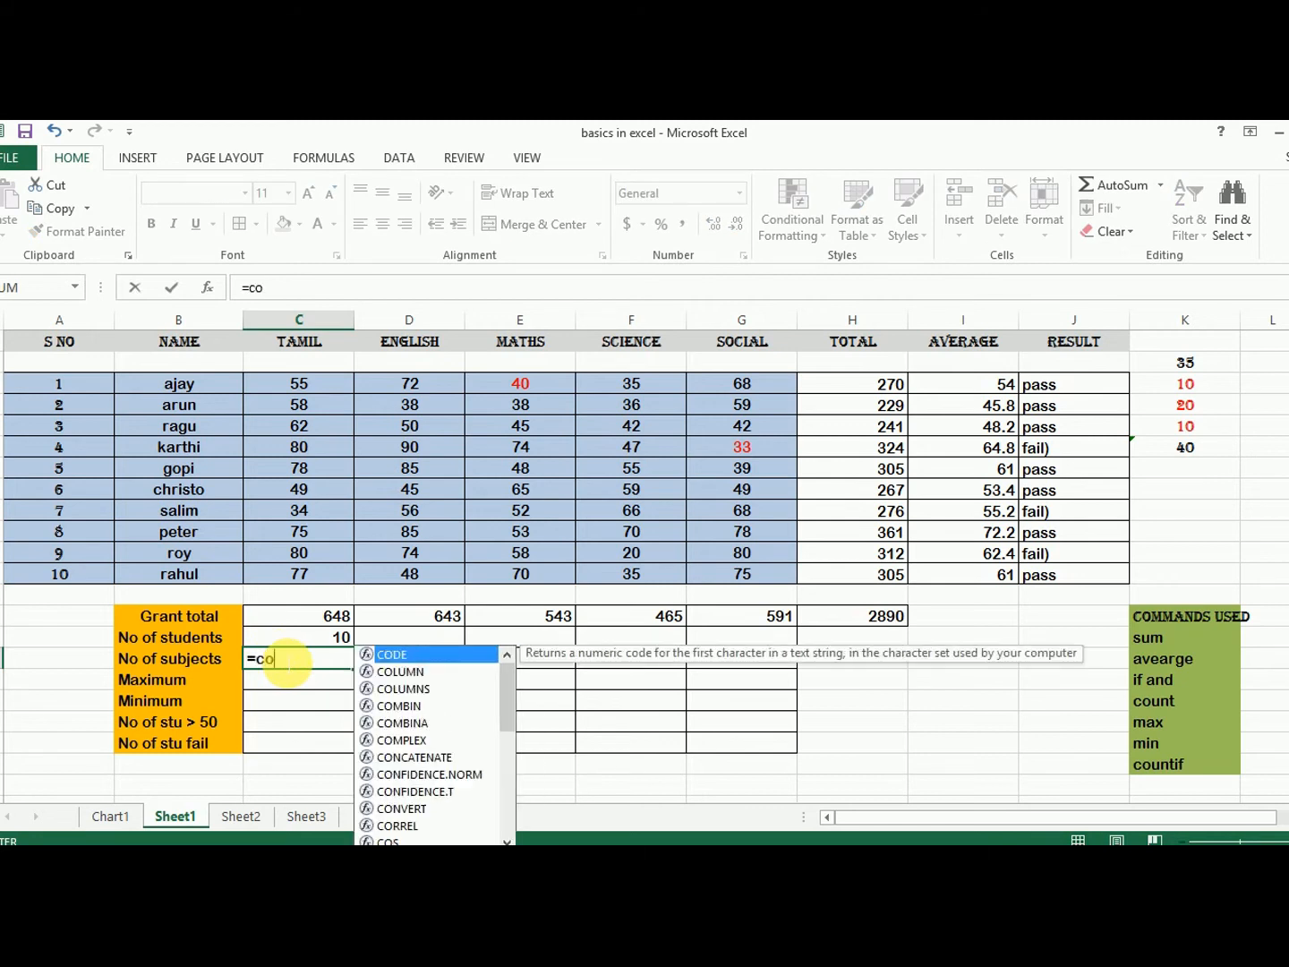
pyautogui.write('unta(')
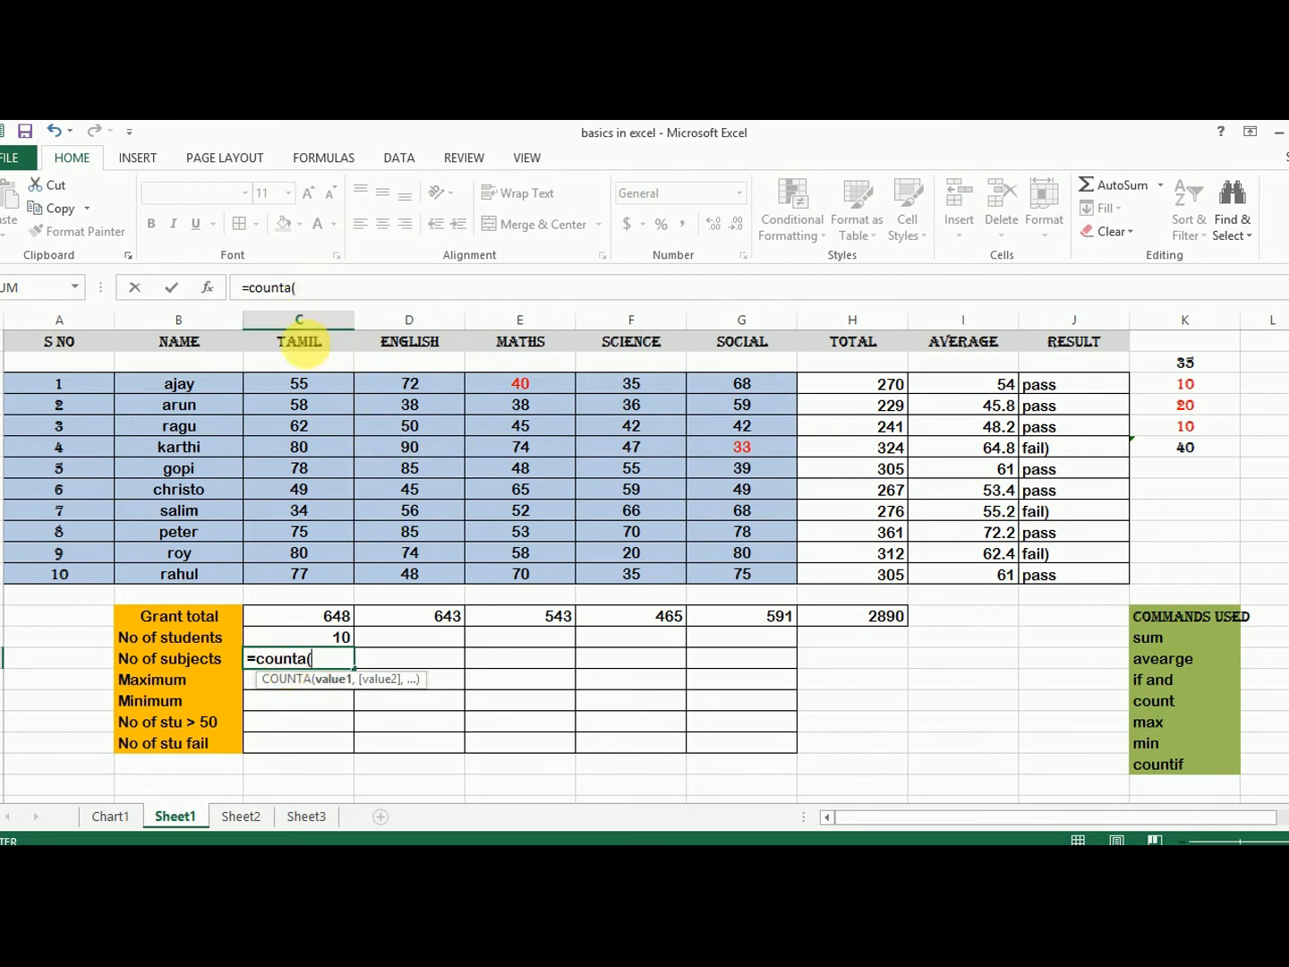
pyautogui.click(312, 350)
pyautogui.hotkey('shift', 'Right')
pyautogui.hotkey('shift', 'Right')
pyautogui.hotkey('shift', 'Right')
pyautogui.hotkey('shift', 'Right')
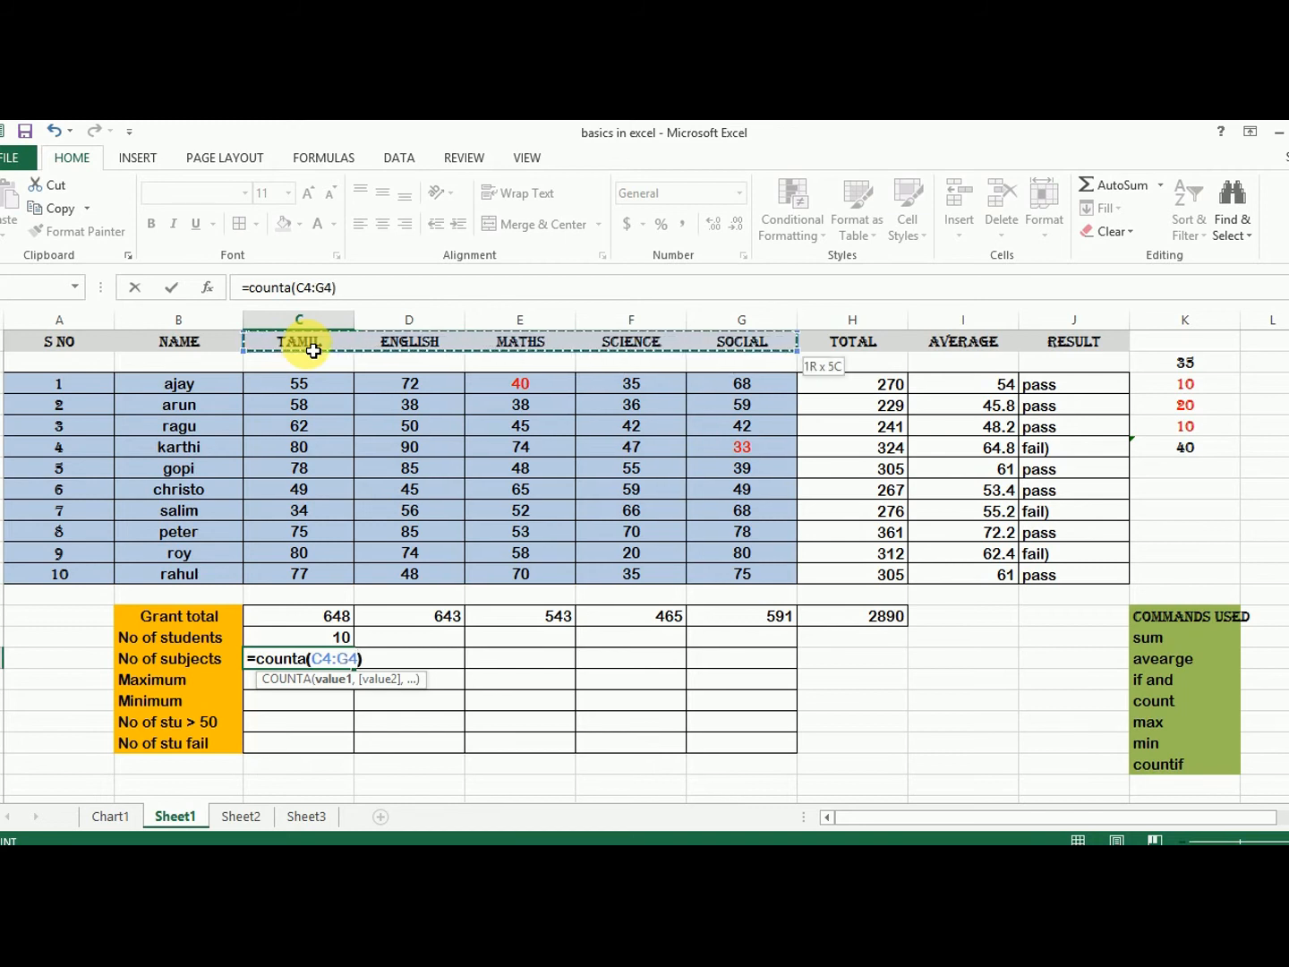
pyautogui.press('Return')
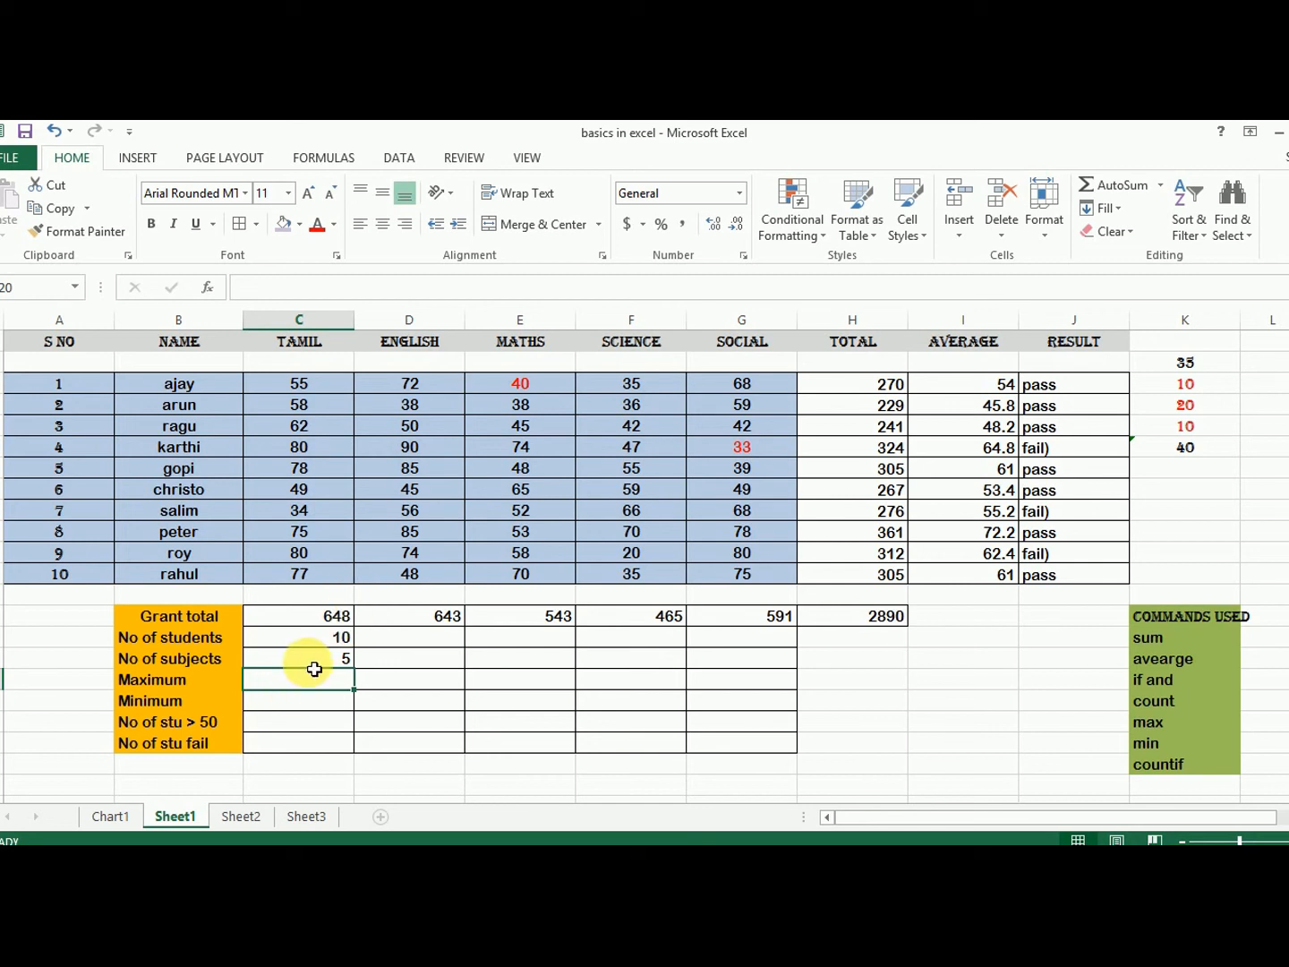
# Calculate the highest Tamil mark in C20 with the formula =MAX(C6:C15)
pyautogui.write('=max')
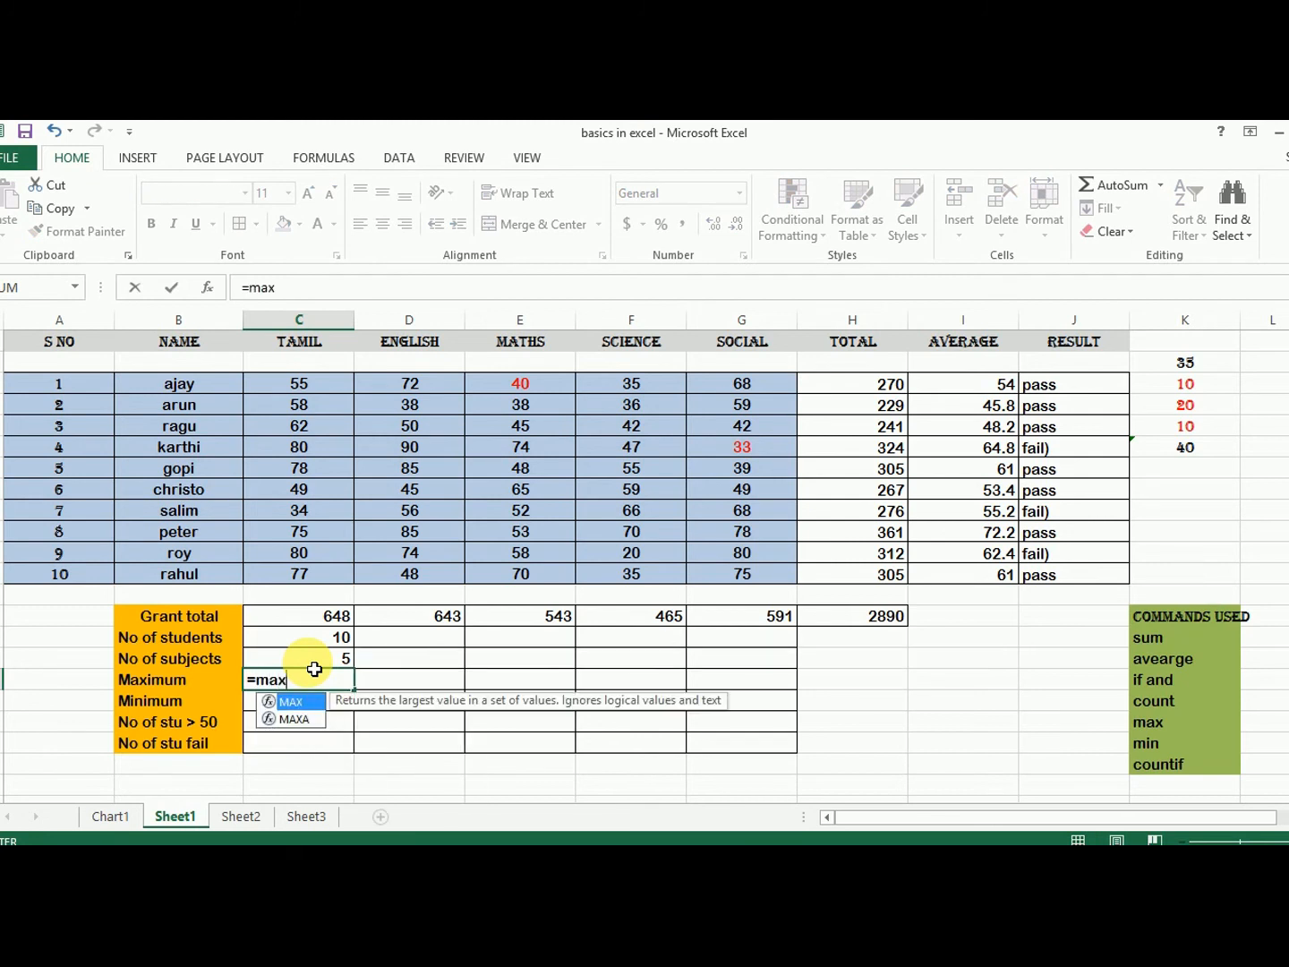
pyautogui.write('(')
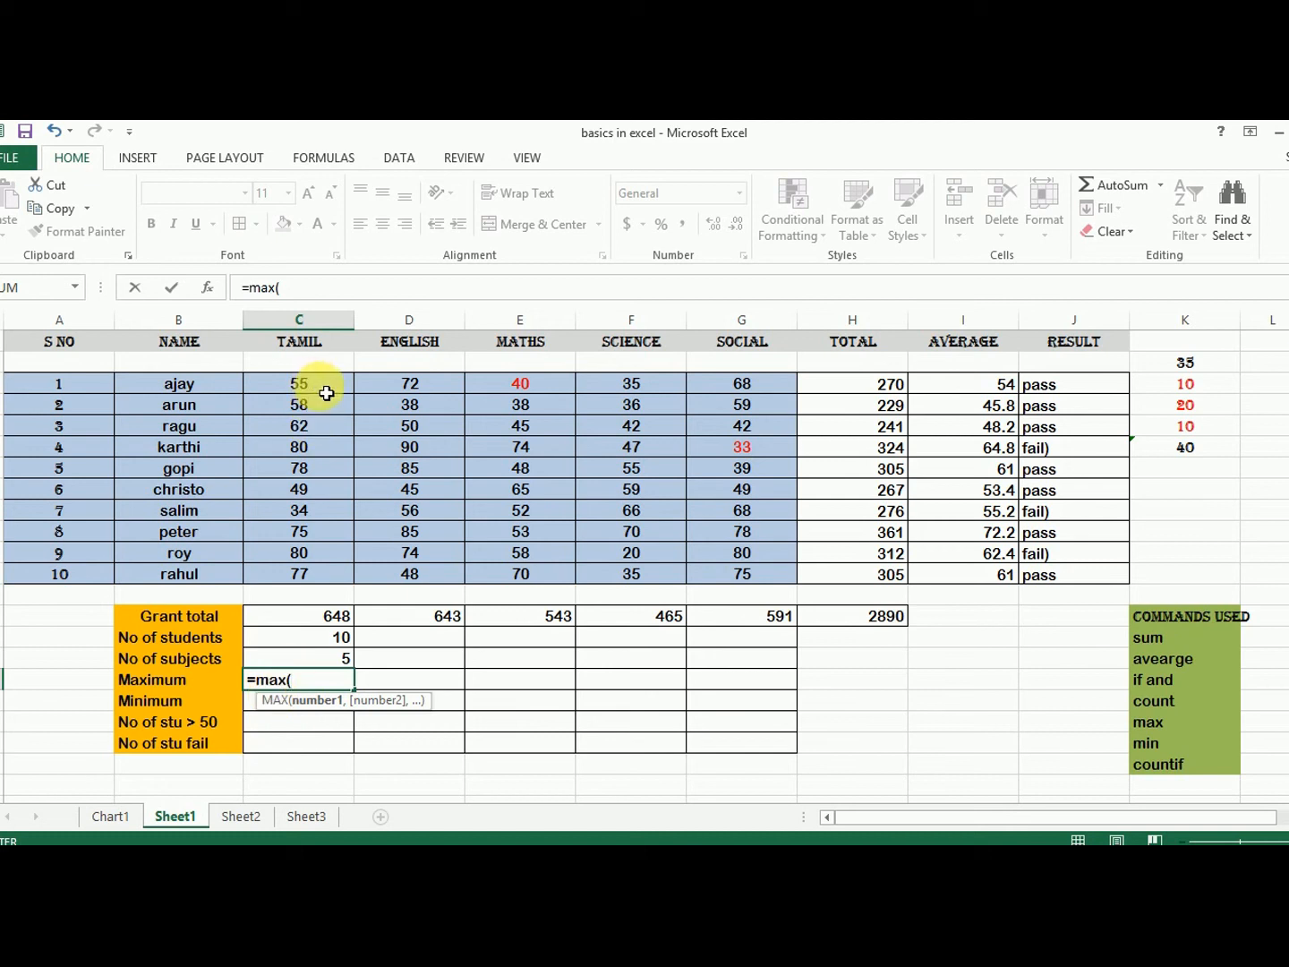
pyautogui.moveTo(325, 393); pyautogui.dragTo(326, 573)
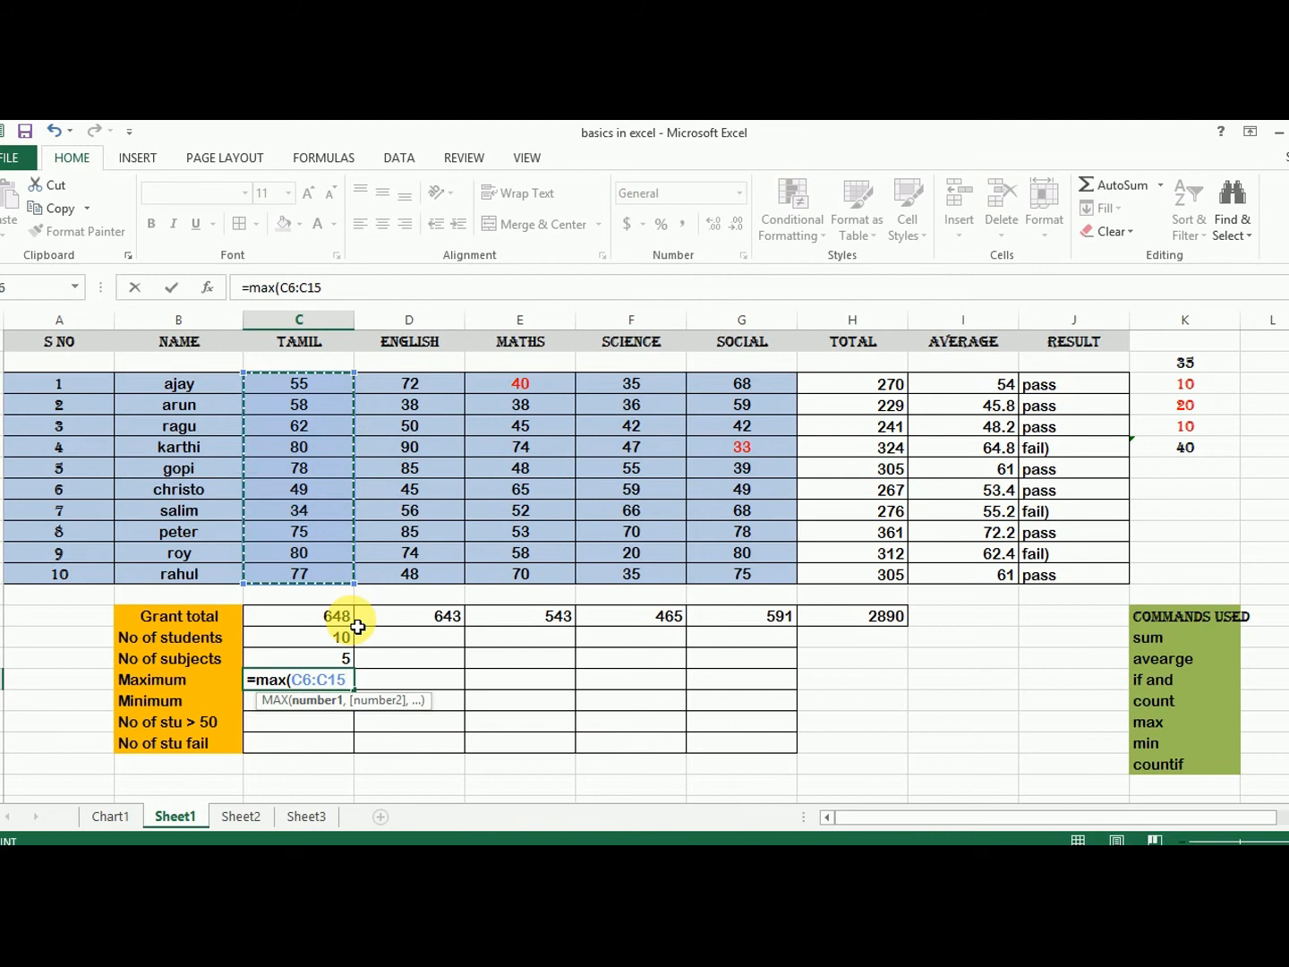
pyautogui.write(')')
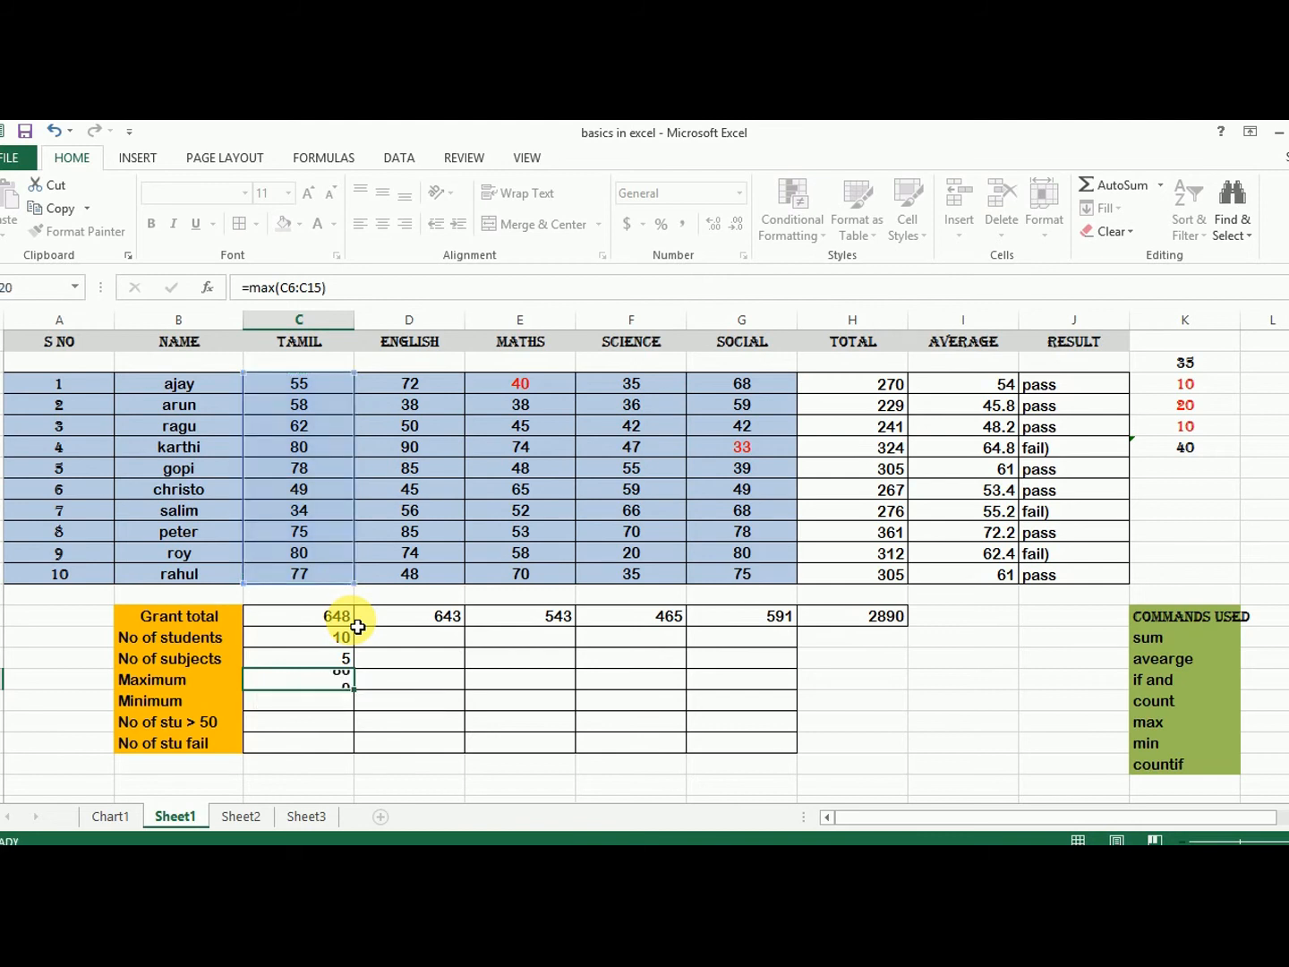
pyautogui.press('Return')
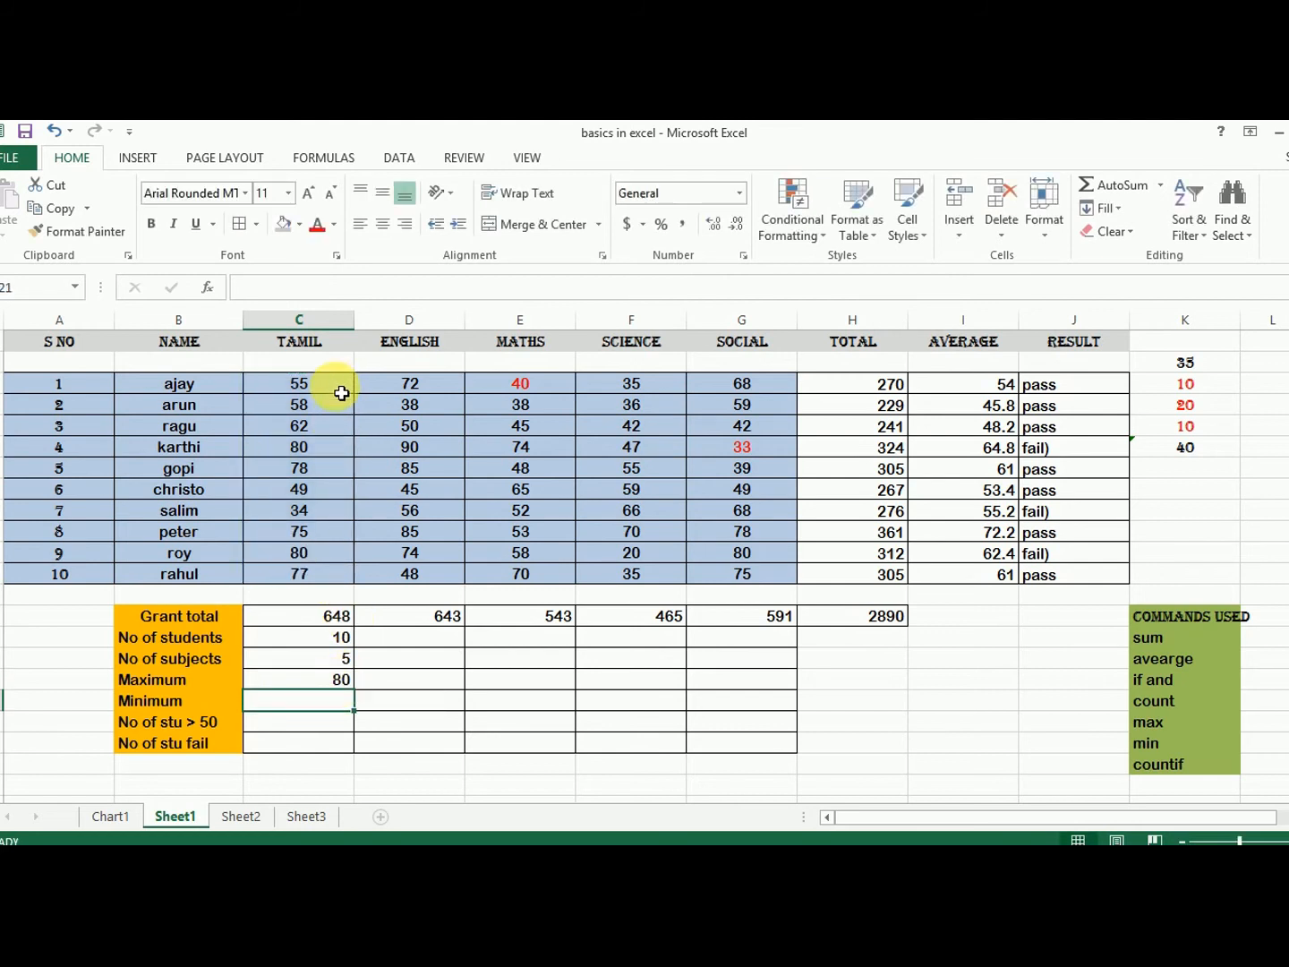
# Colour the fourth student's Tamil mark in C9 red and fill the maximum formula from C20 across to G20
pyautogui.click(324, 446)
pyautogui.click(321, 225)
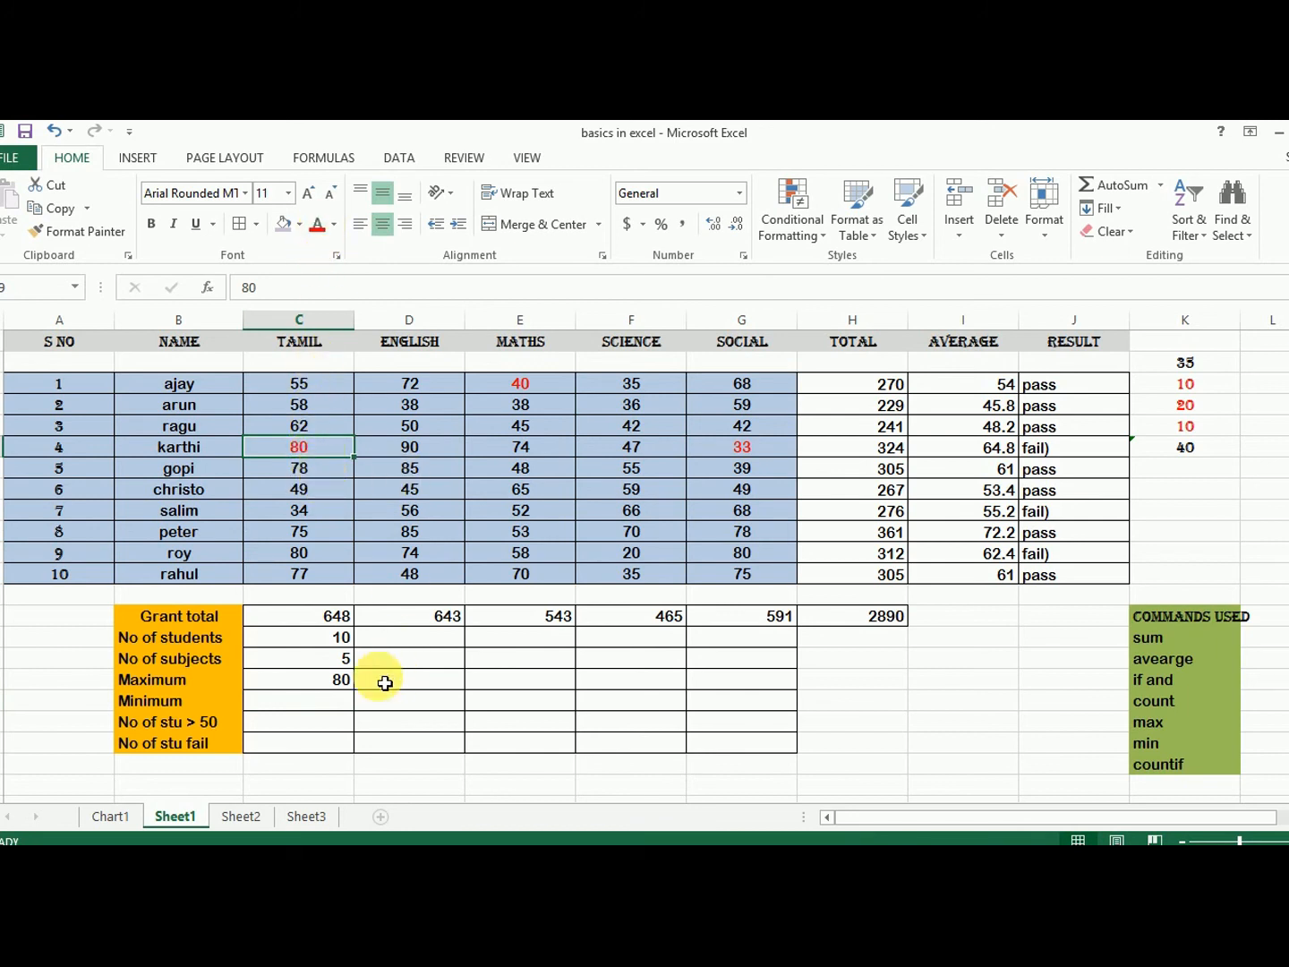
pyautogui.click(312, 678)
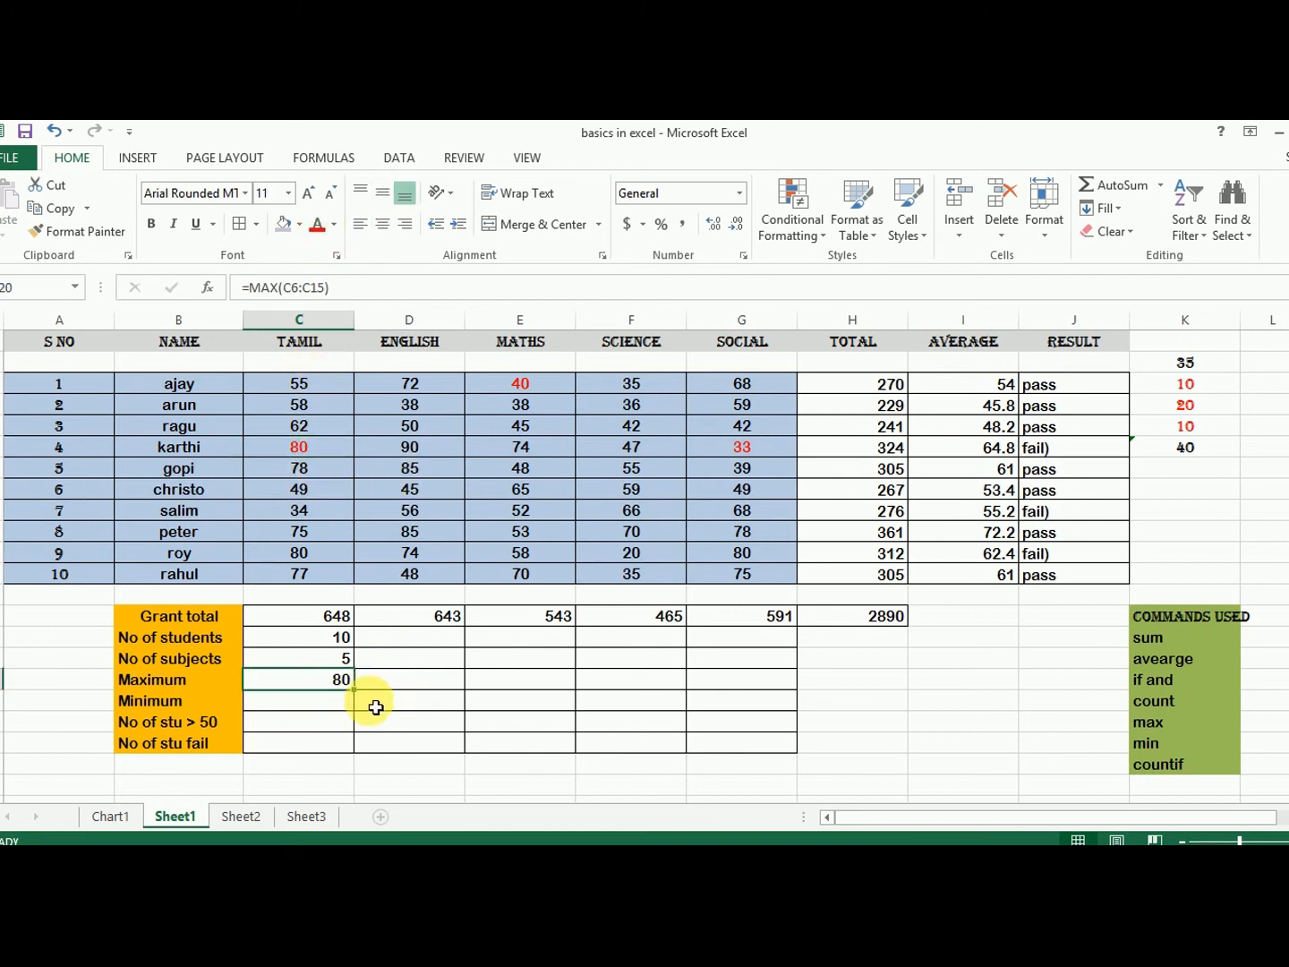
pyautogui.moveTo(362, 696); pyautogui.dragTo(759, 684)
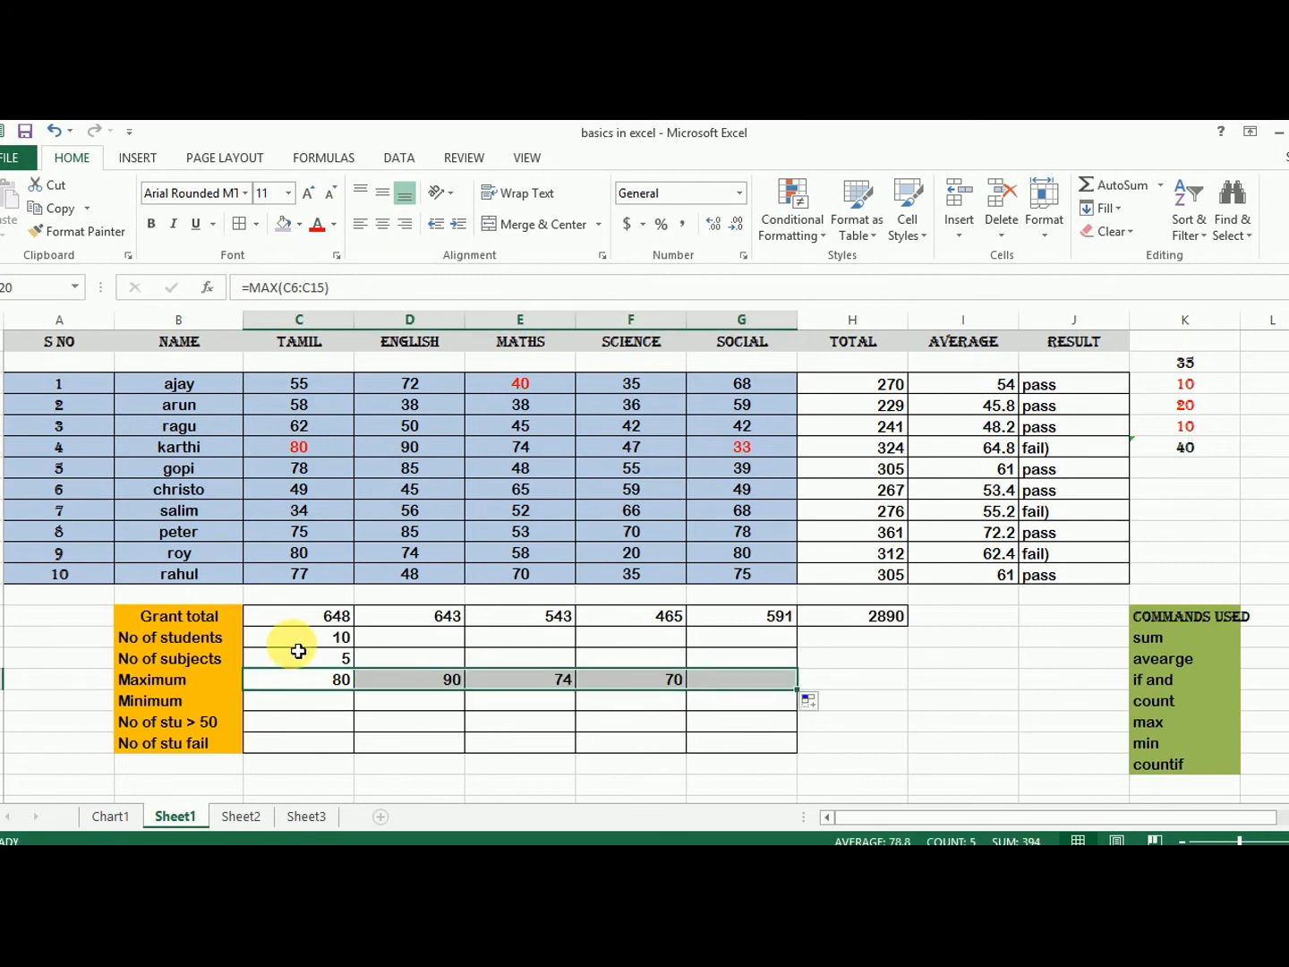
# Colour the highest English, Maths and Science marks in D9, E9 and F13 red
pyautogui.click(417, 451)
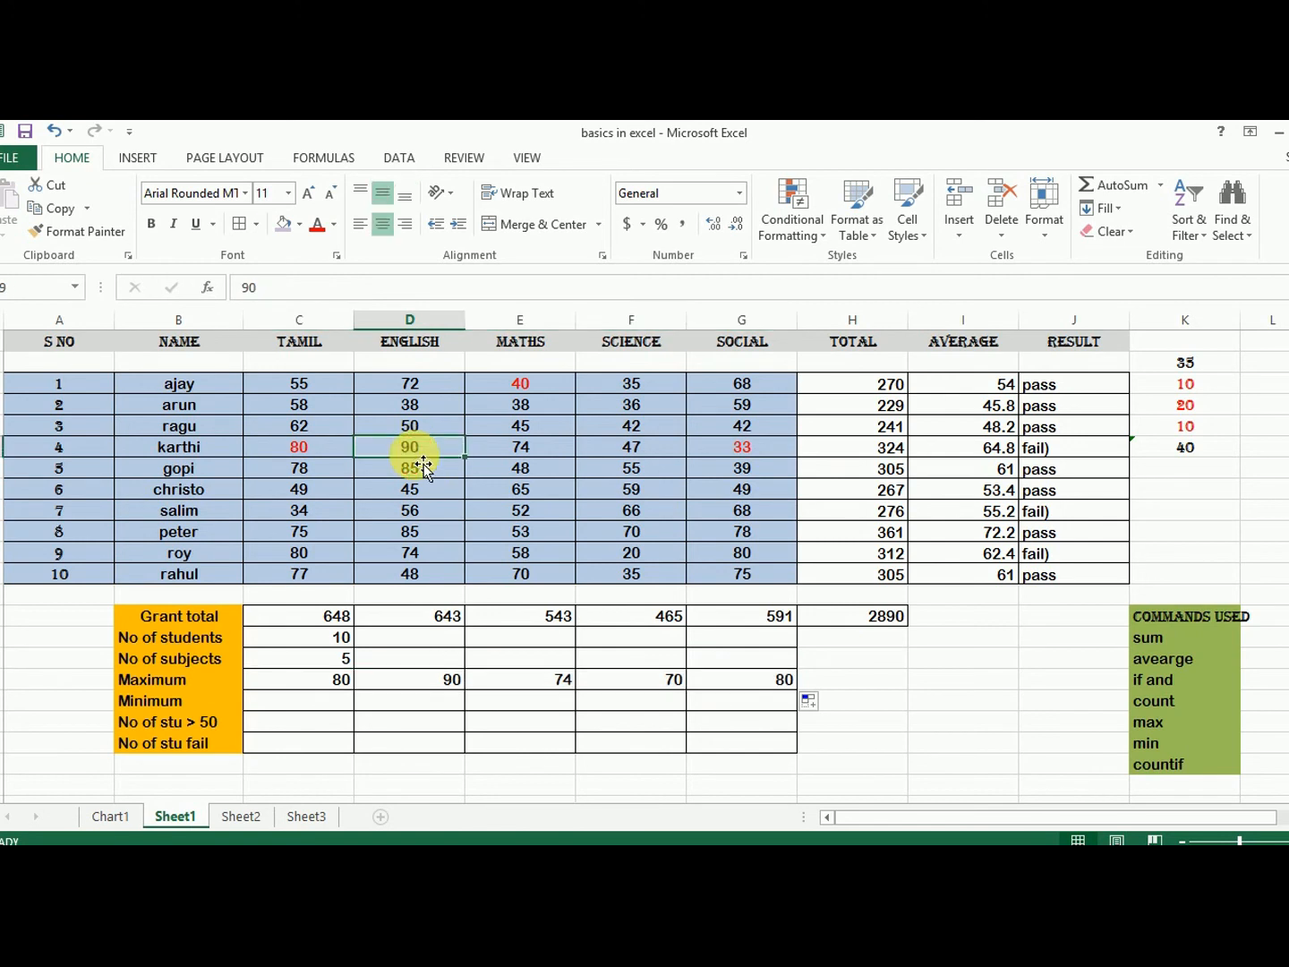
pyautogui.click(318, 223)
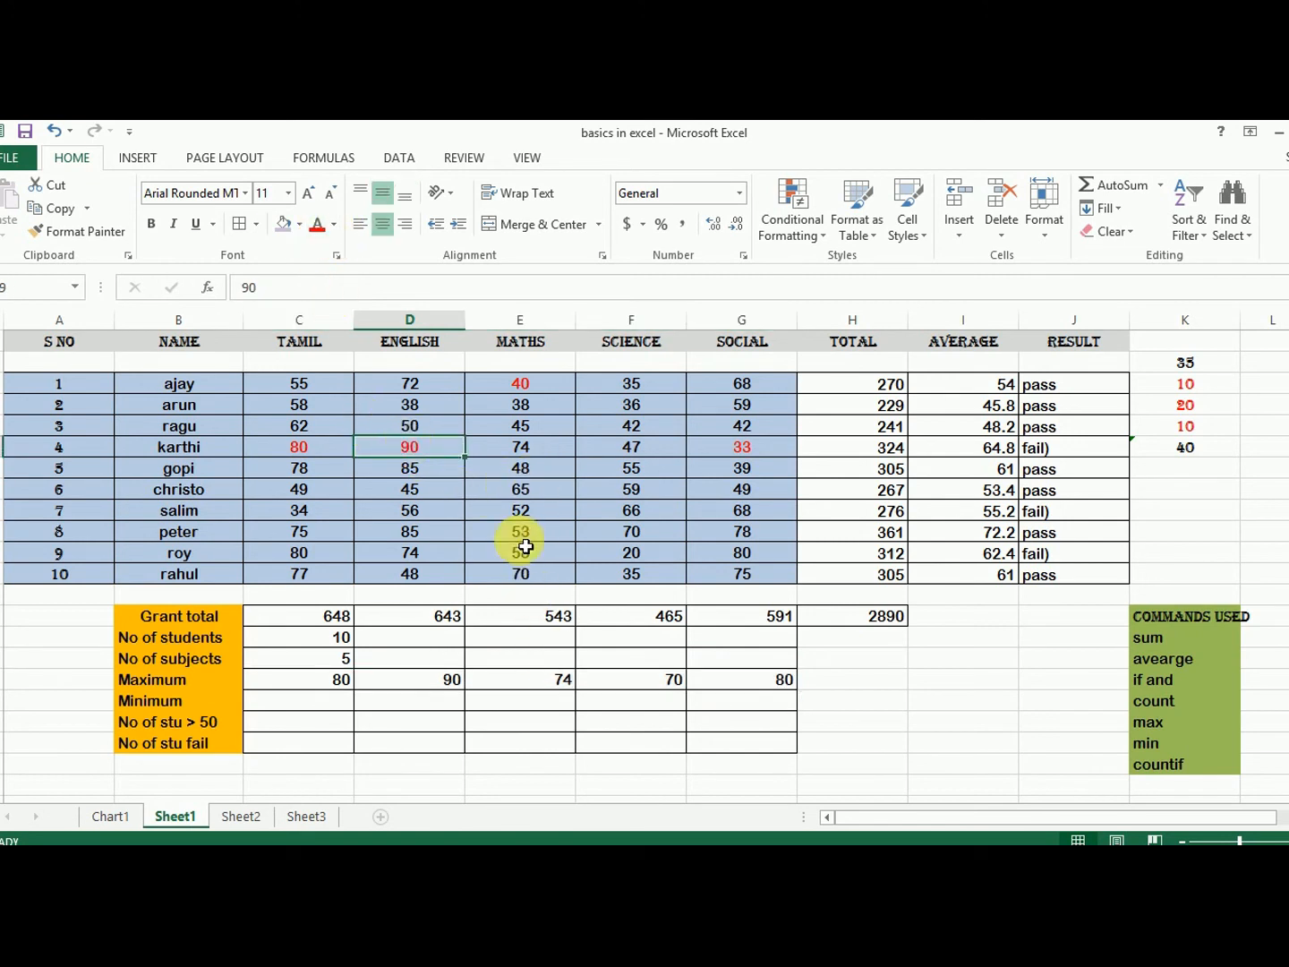
pyautogui.click(553, 455)
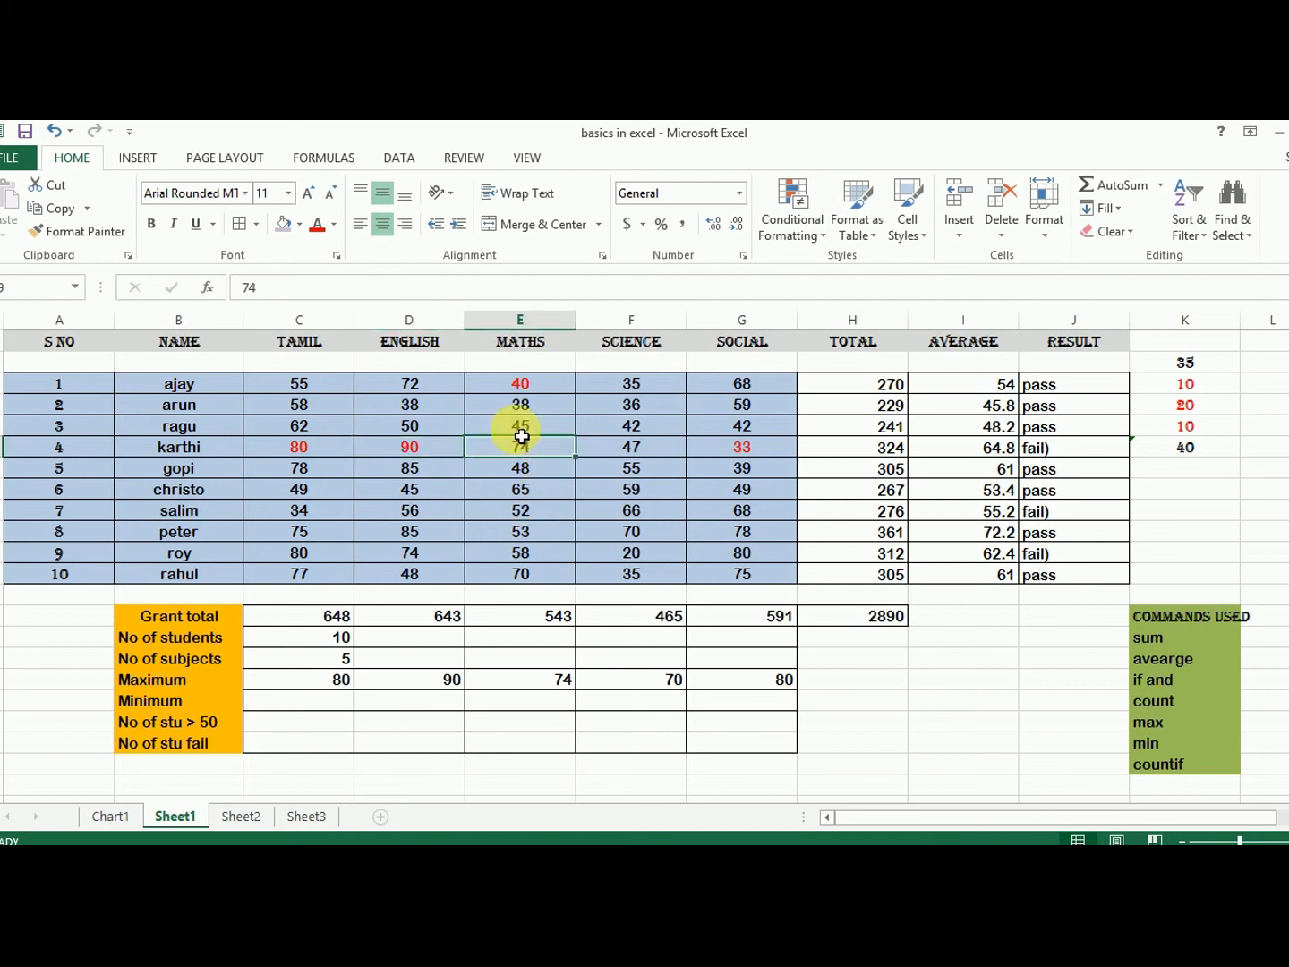
pyautogui.click(317, 224)
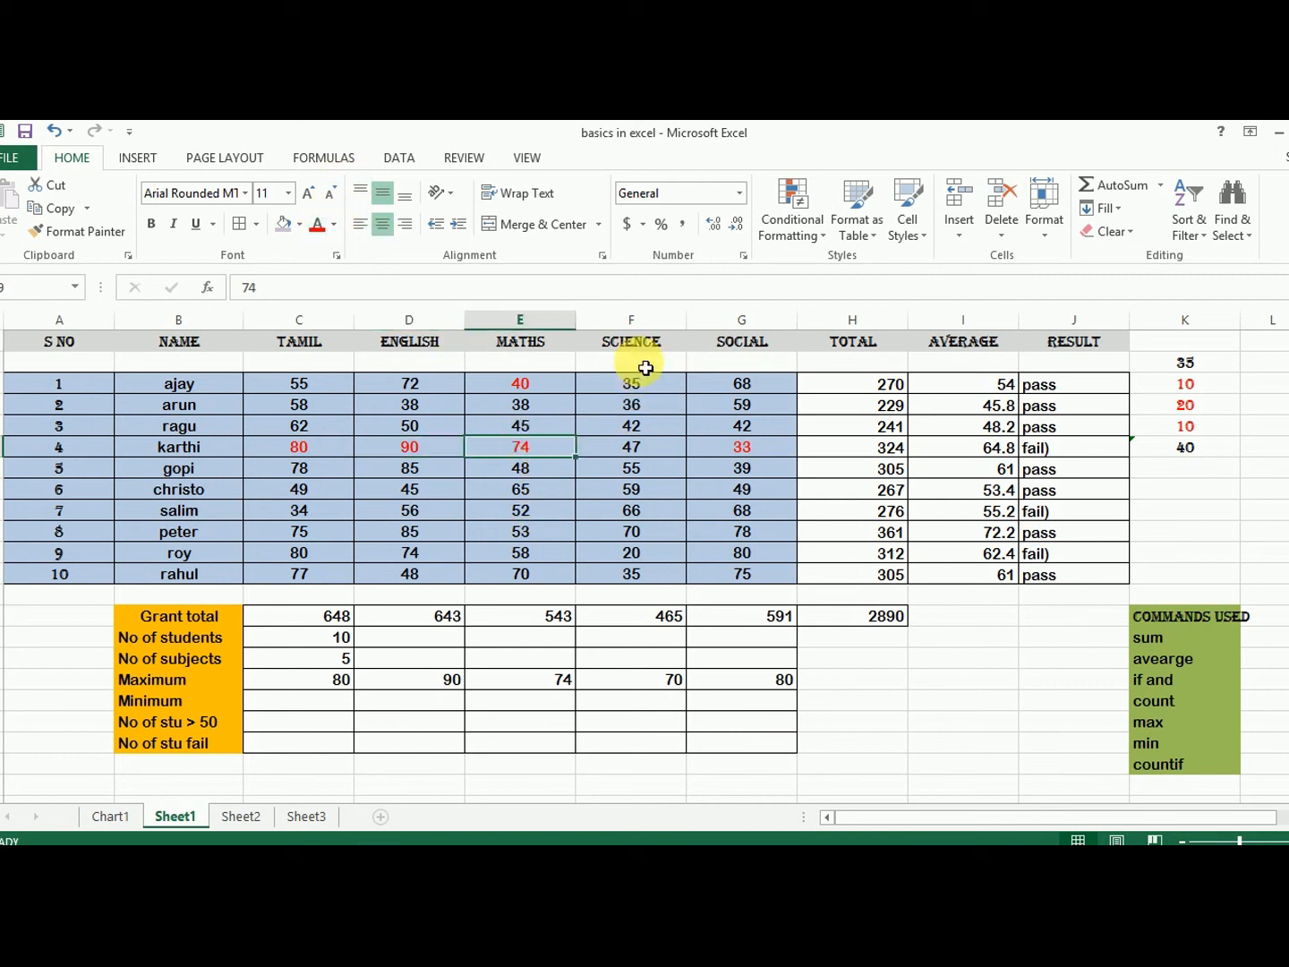
pyautogui.click(637, 533)
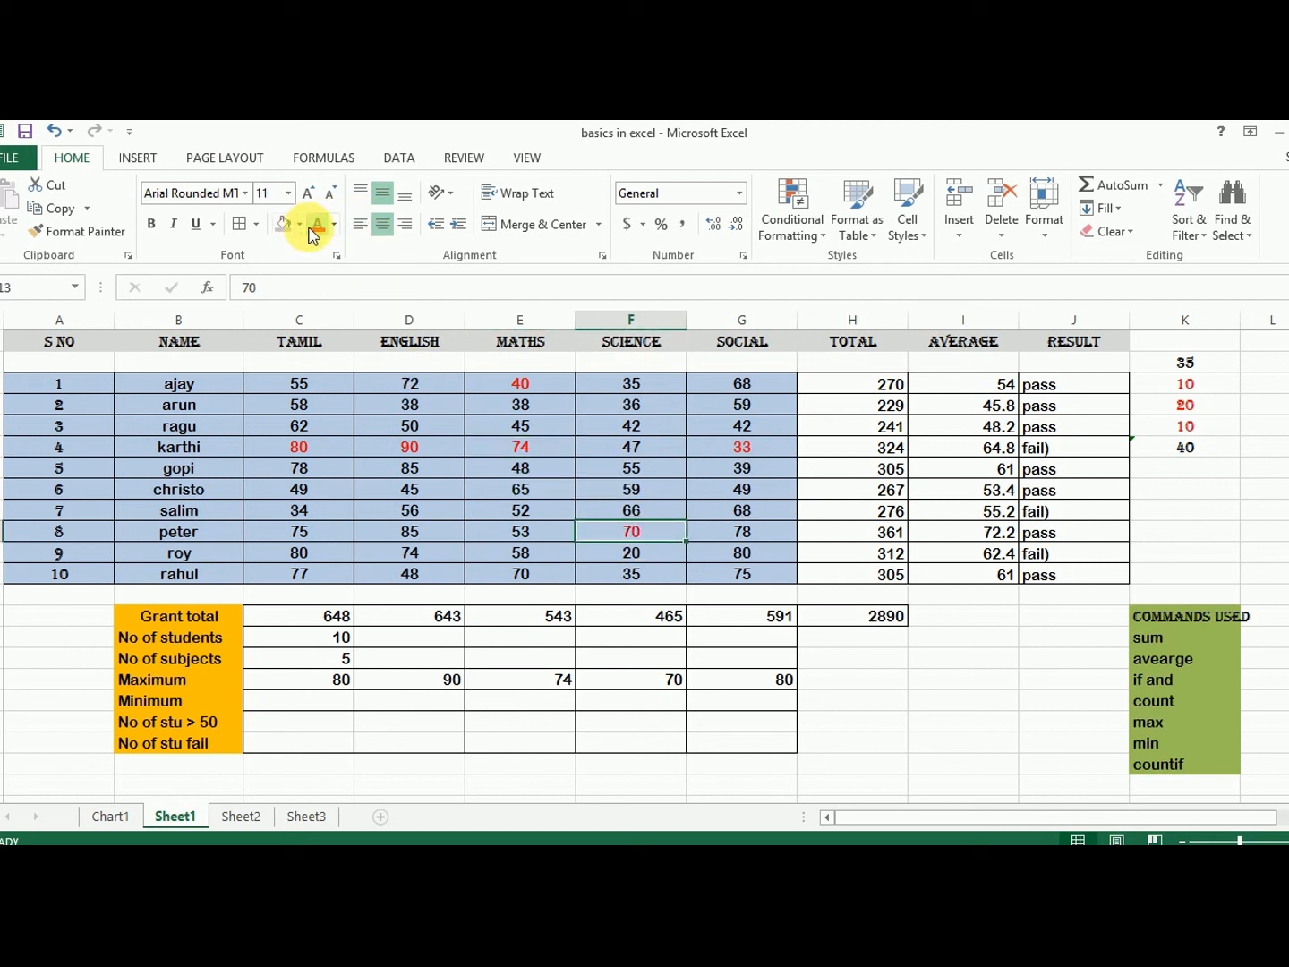
# Calculate the lowest Tamil mark in C21 with the formula =MIN(C6:C15) and fill it across to G21
pyautogui.click(318, 704)
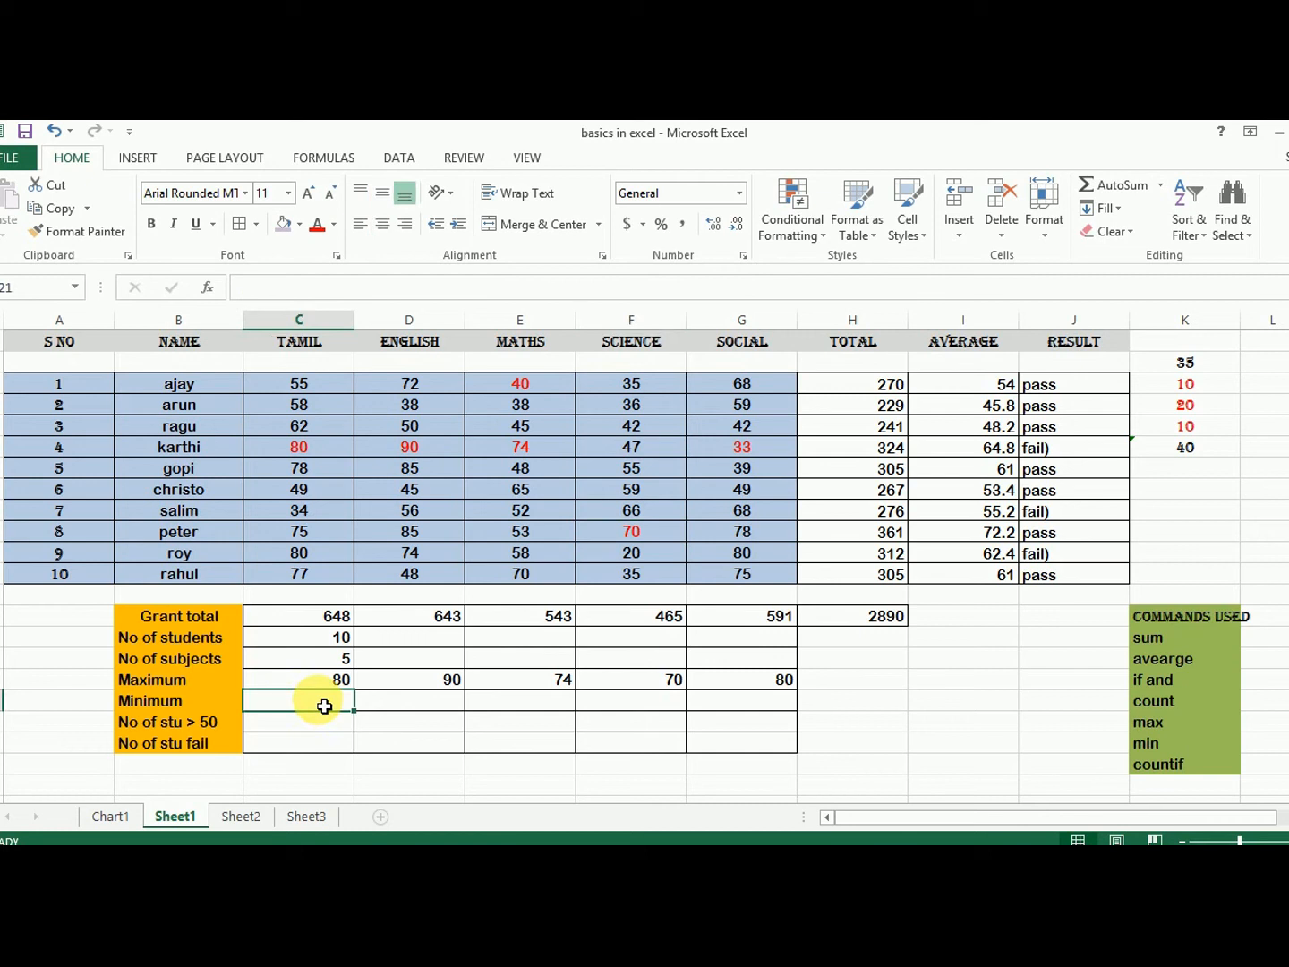
pyautogui.write('=')
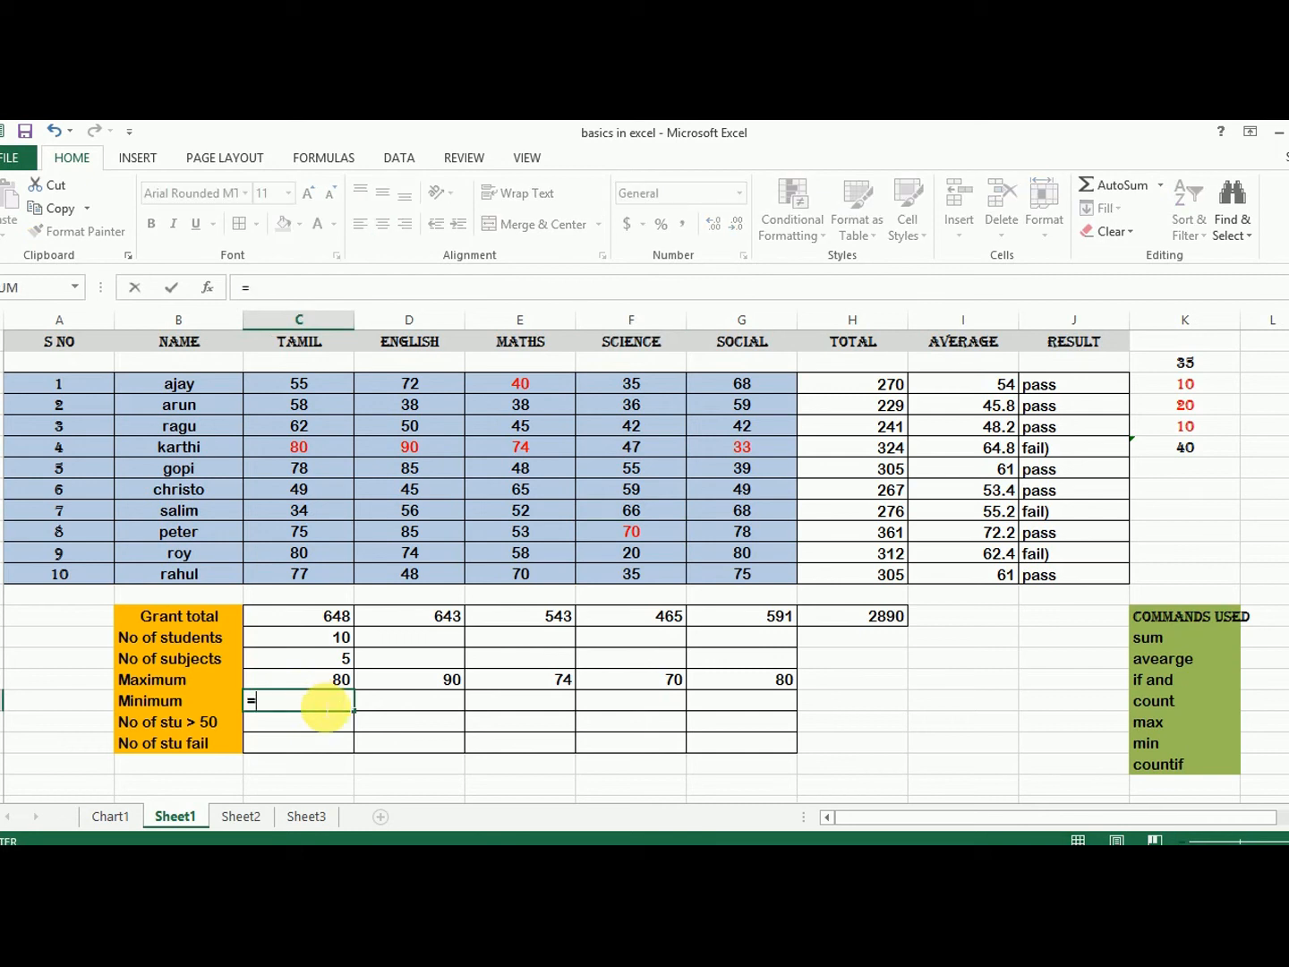
pyautogui.write('min(')
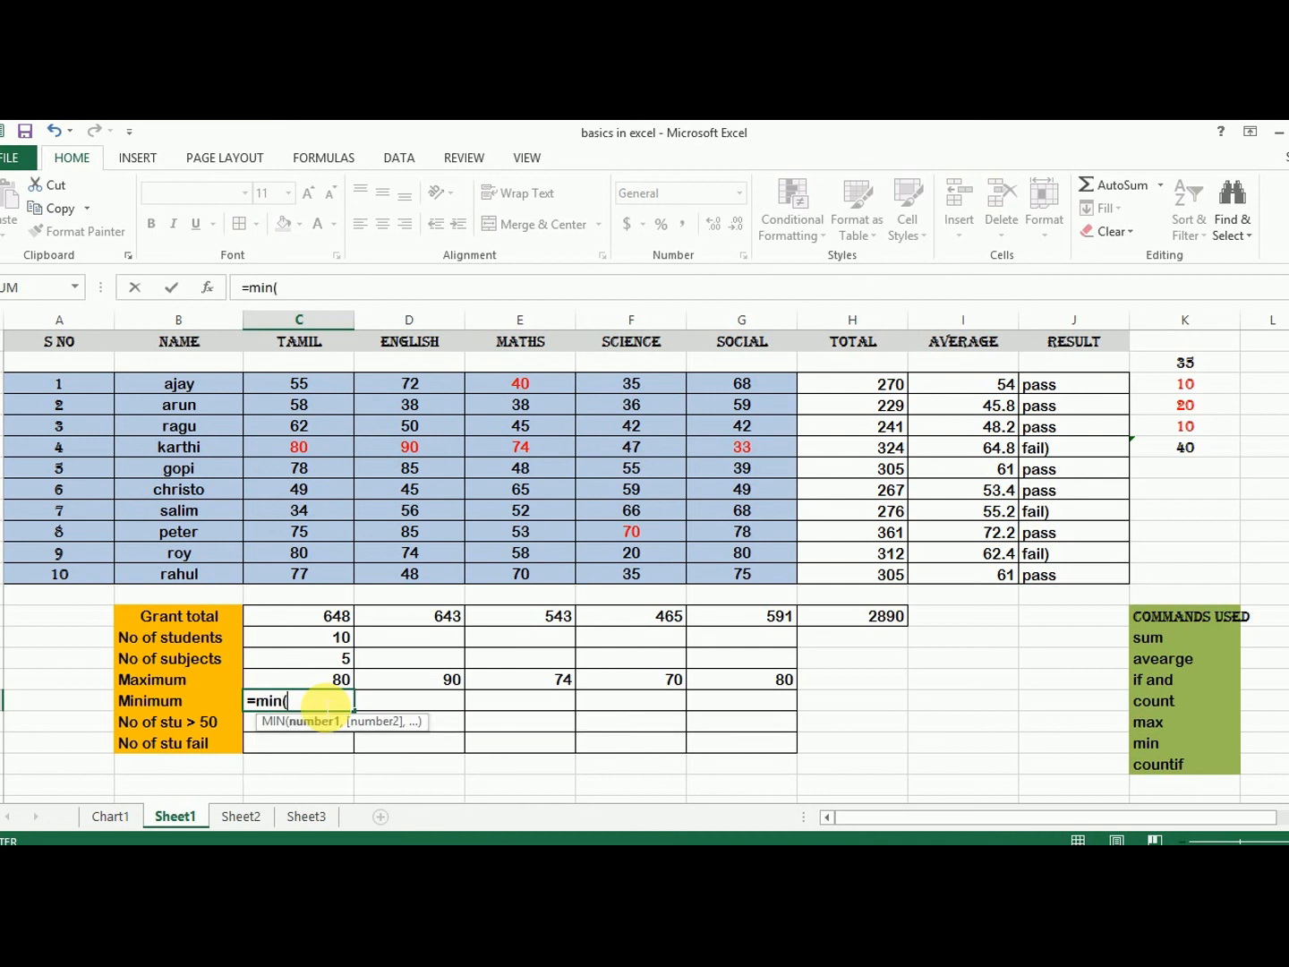
pyautogui.moveTo(336, 383); pyautogui.dragTo(339, 573)
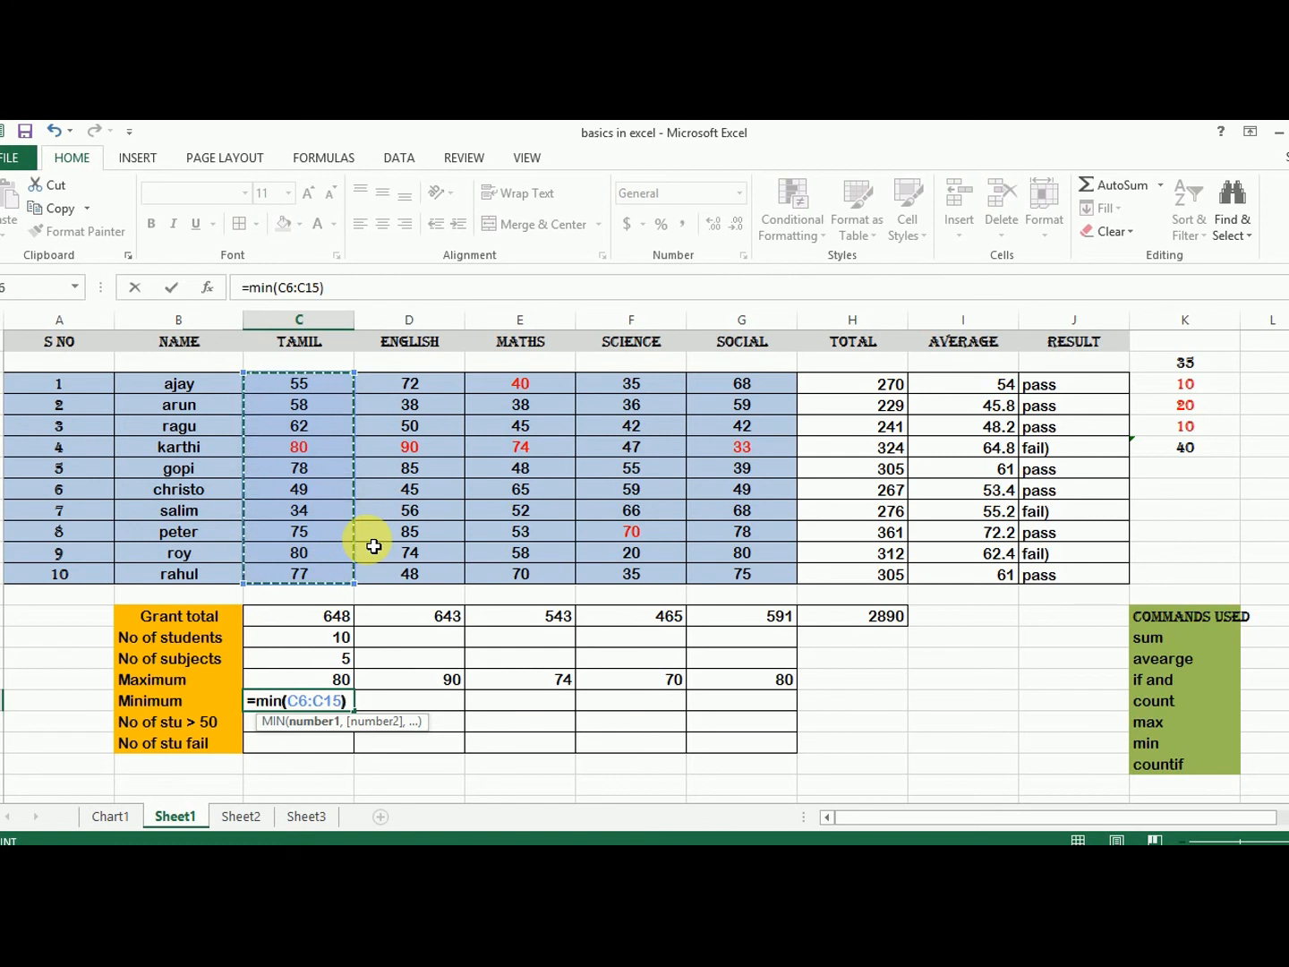
pyautogui.hotkey('ctrl', 'Return')
pyautogui.press('Return')
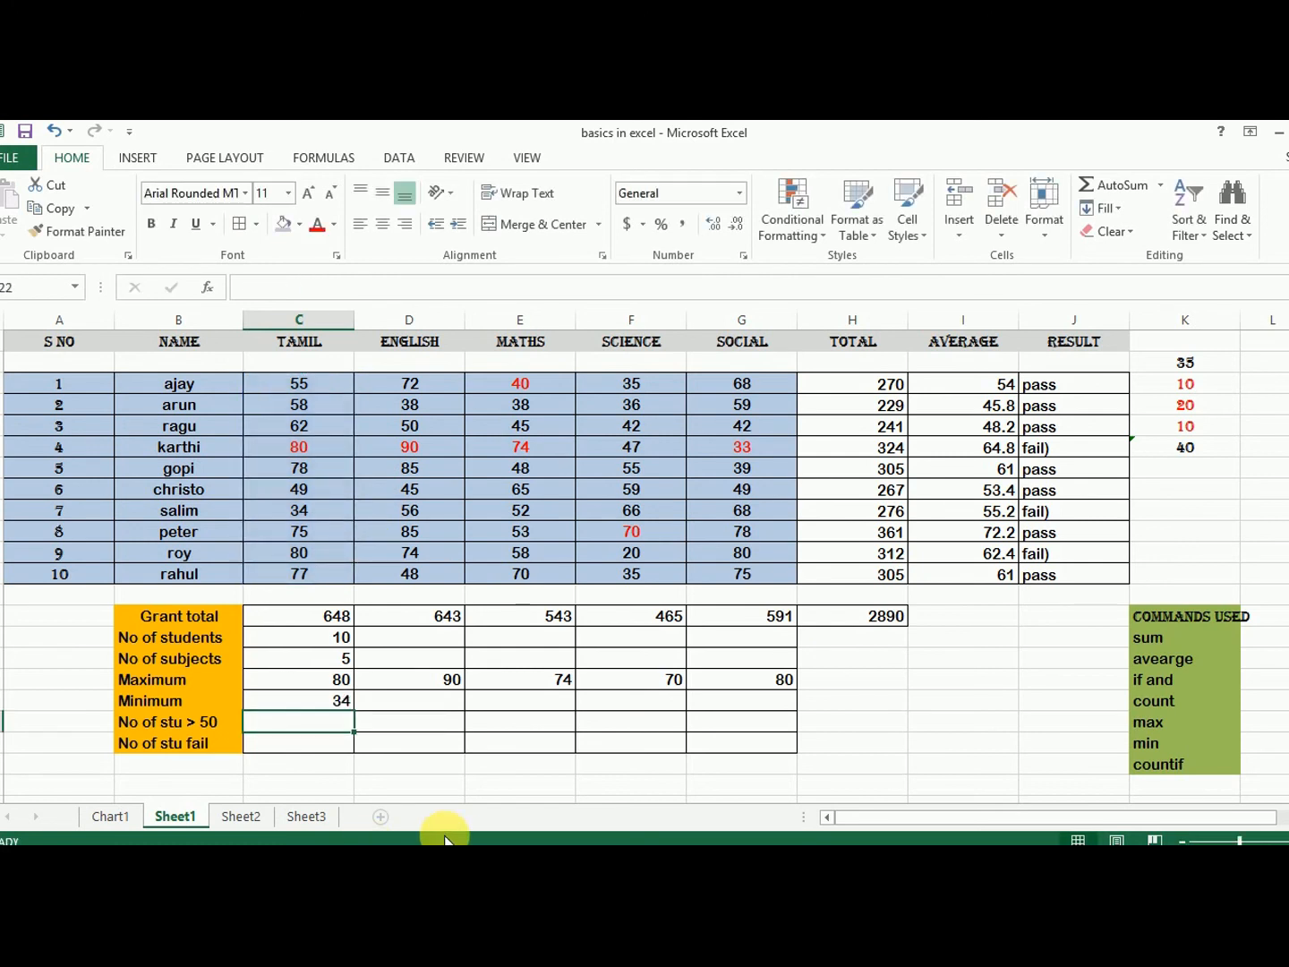
pyautogui.click(326, 705)
pyautogui.moveTo(360, 718); pyautogui.dragTo(762, 712)
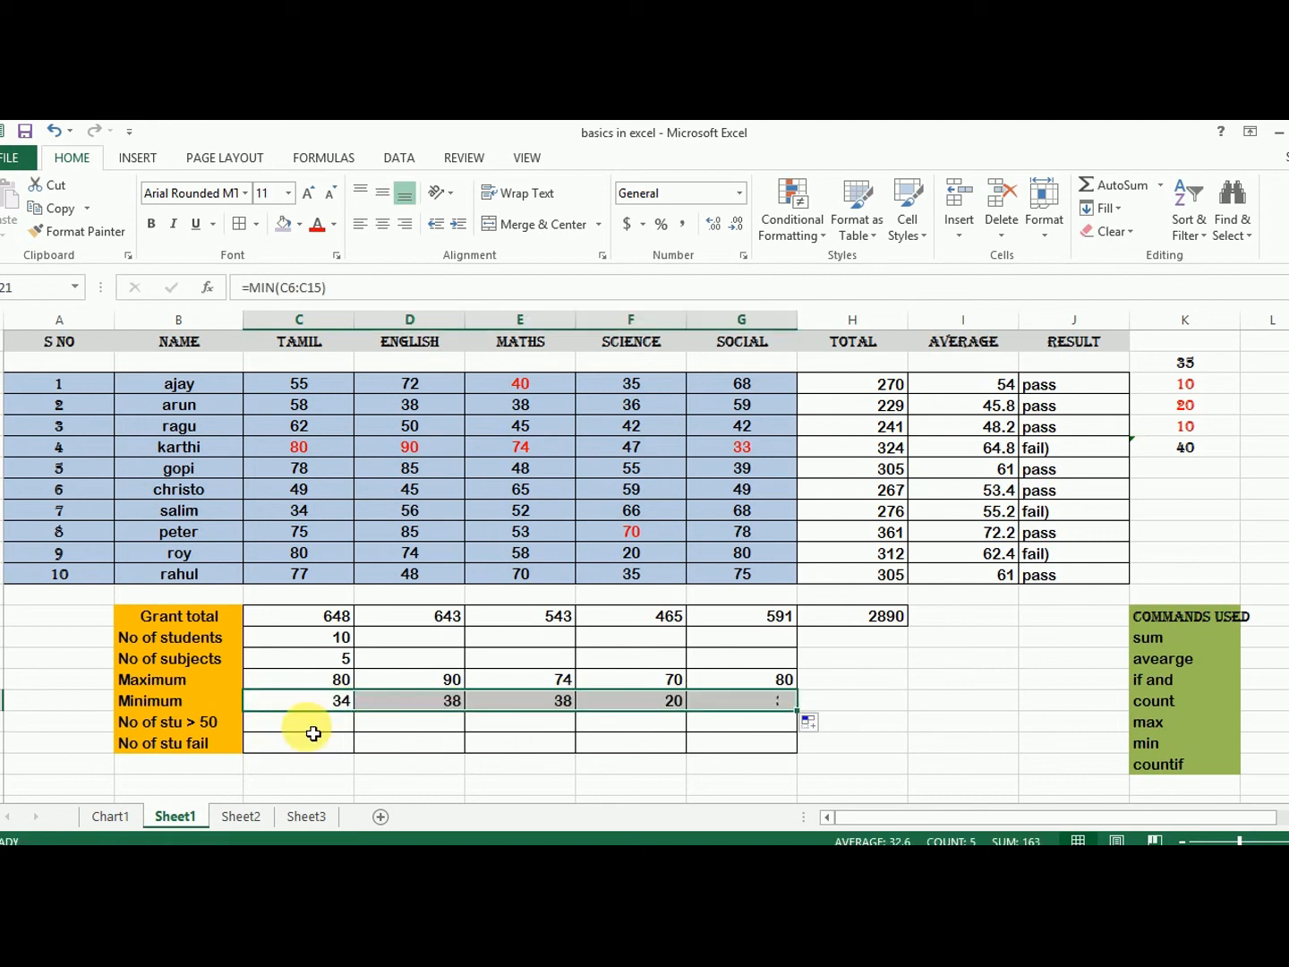
# Shade the lowest Tamil mark in C12 and the lowest English mark in D7 with a light purple fill
pyautogui.click(319, 512)
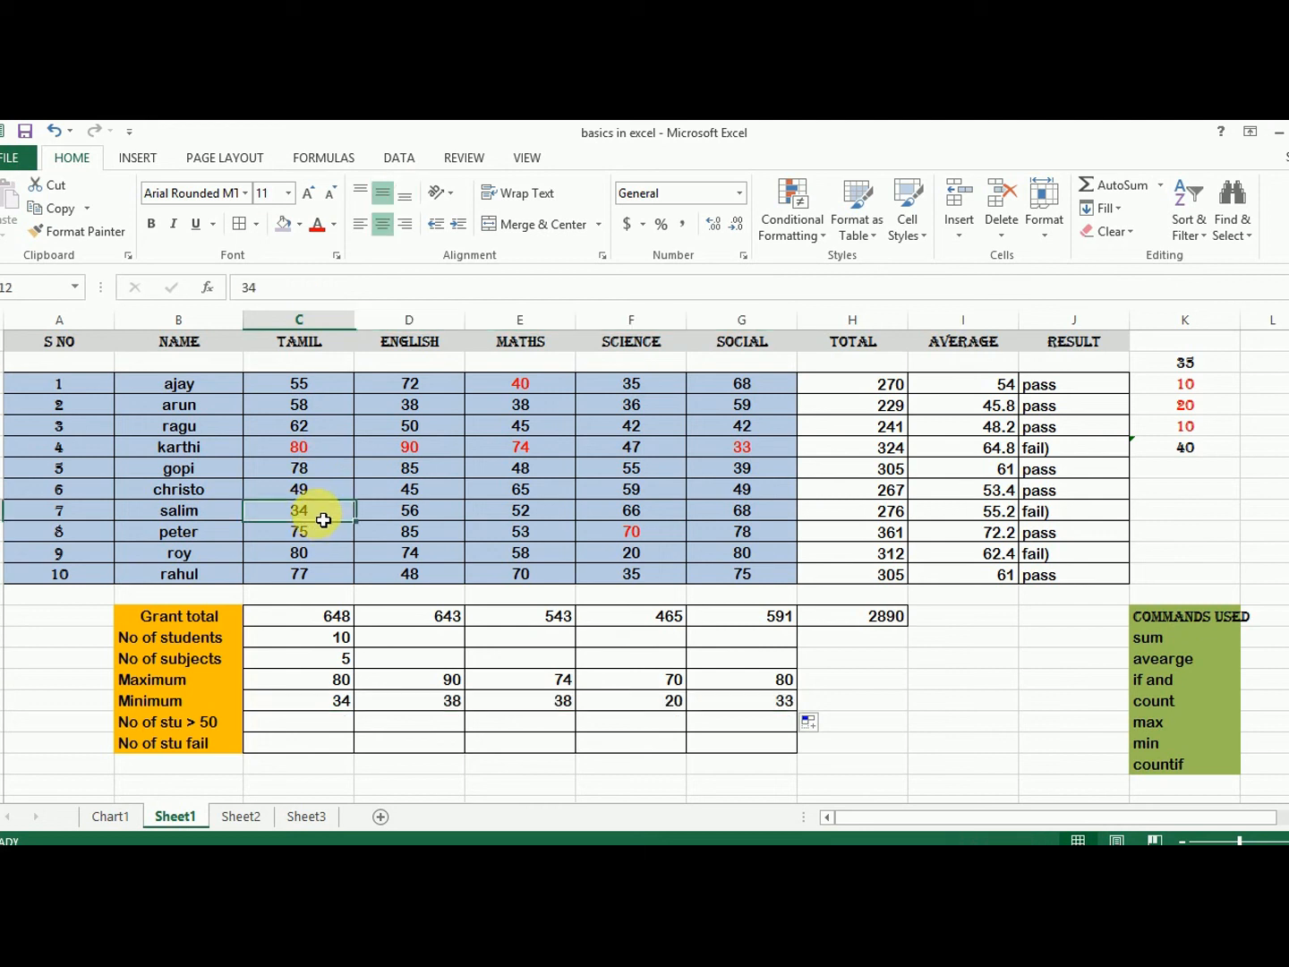
pyautogui.click(295, 230)
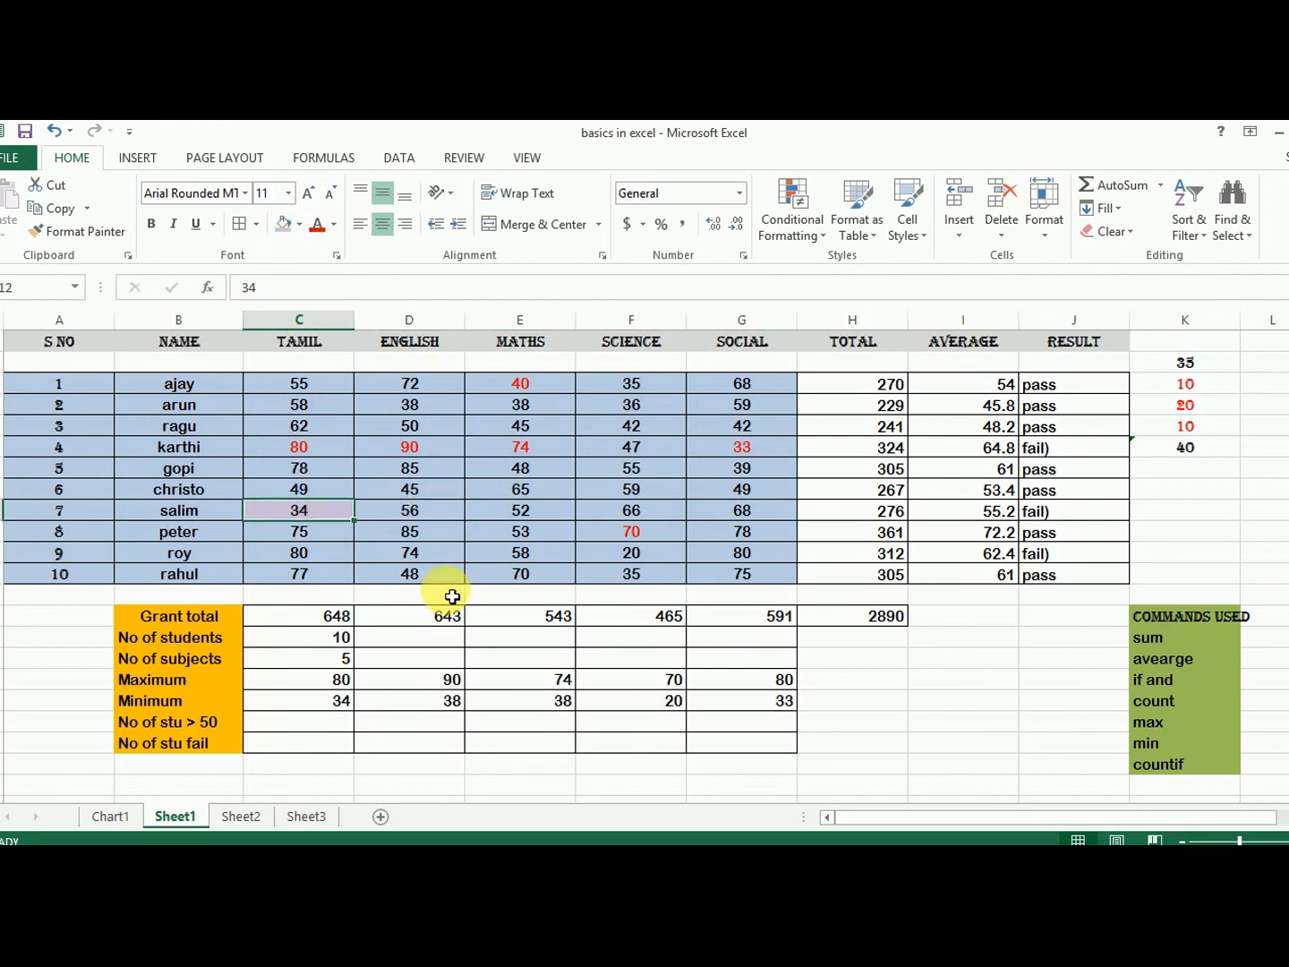
pyautogui.click(425, 407)
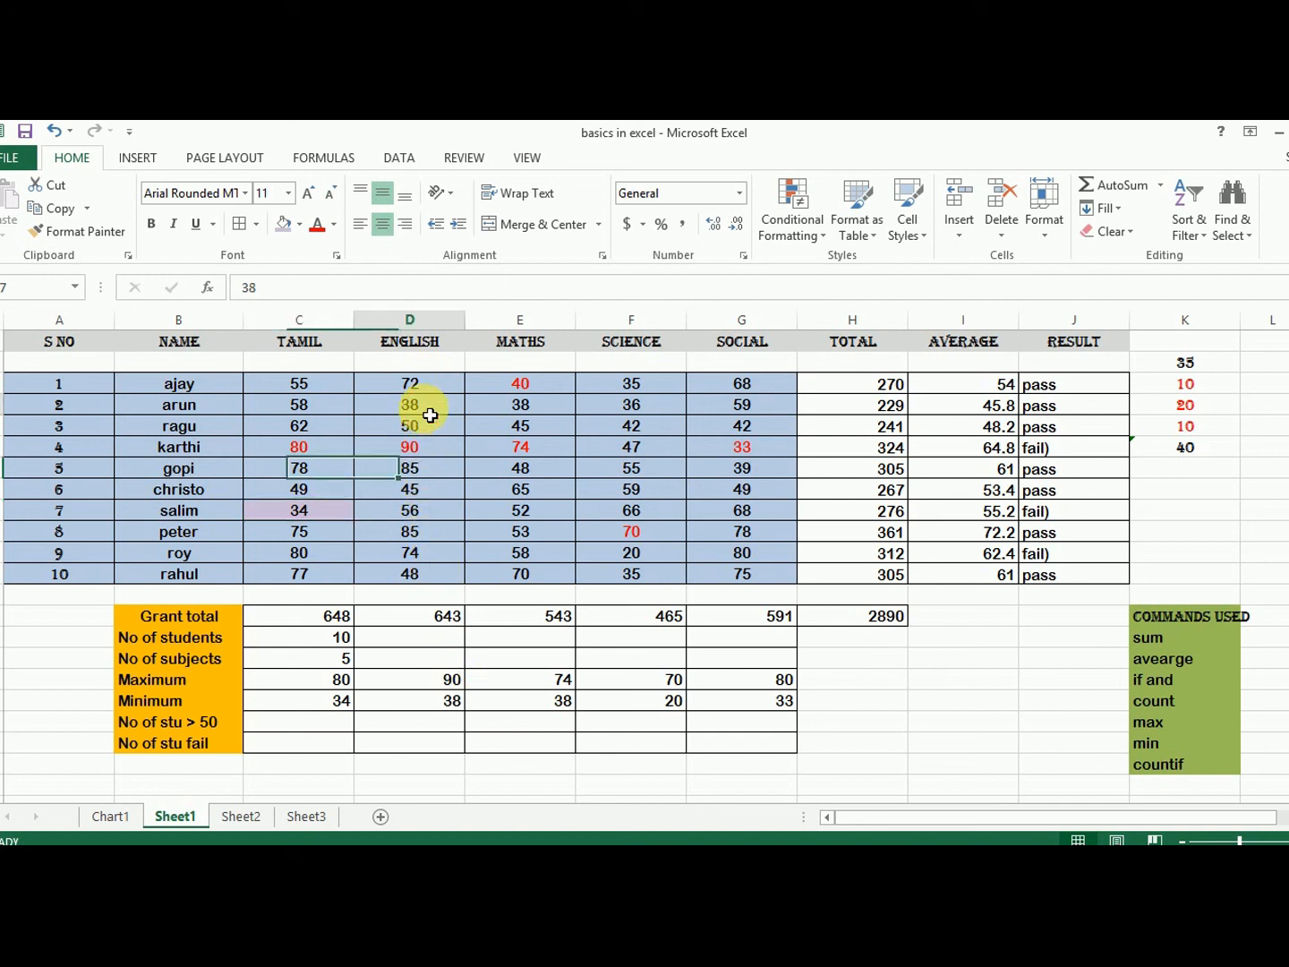
pyautogui.click(296, 230)
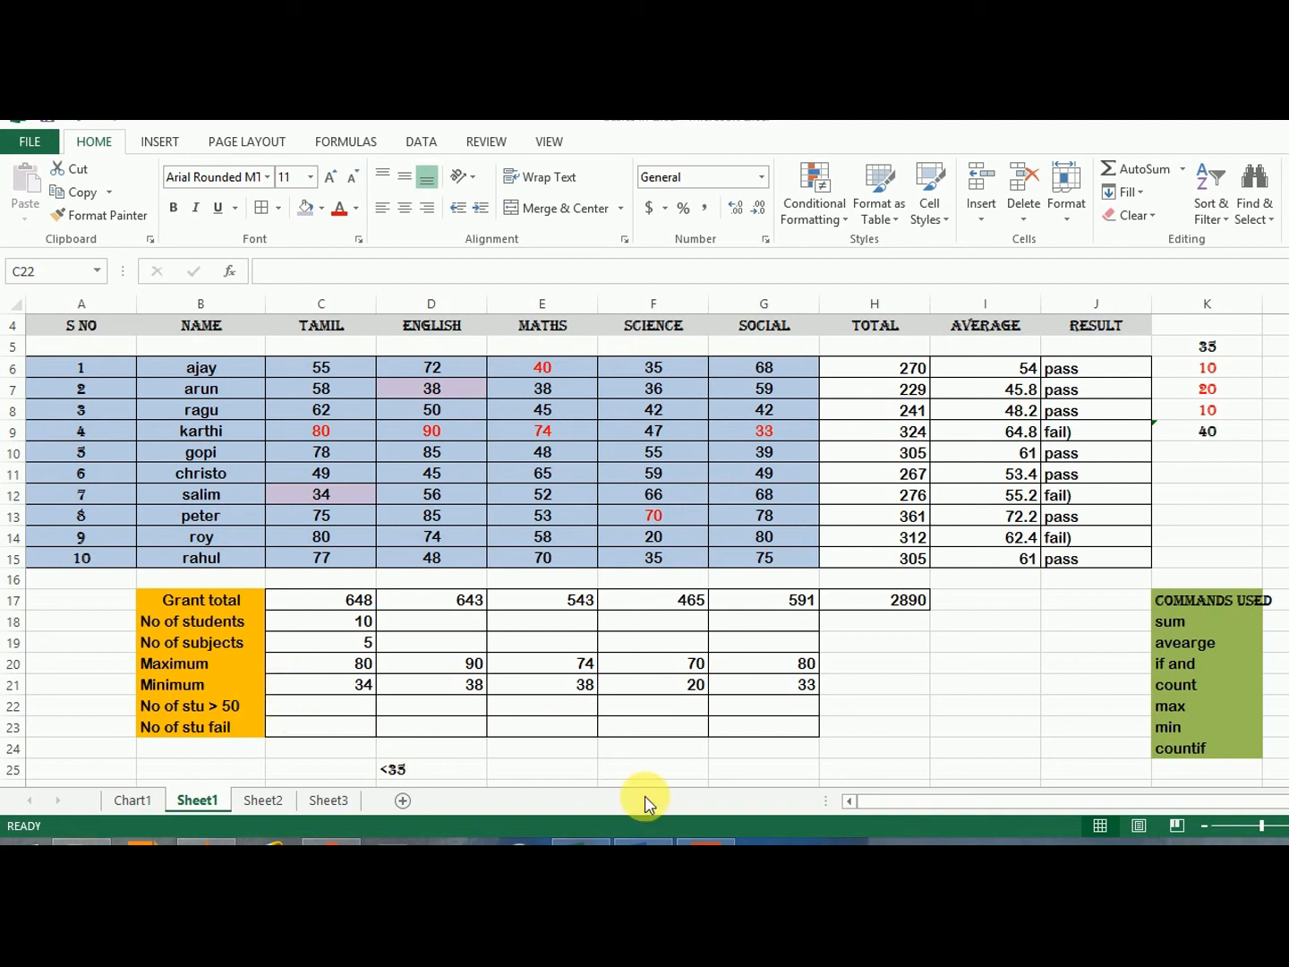
# Count the students scoring above 50 in Tamil in C22 using COUNTIF with range C6:C15 and criteria >50
pyautogui.click(322, 708)
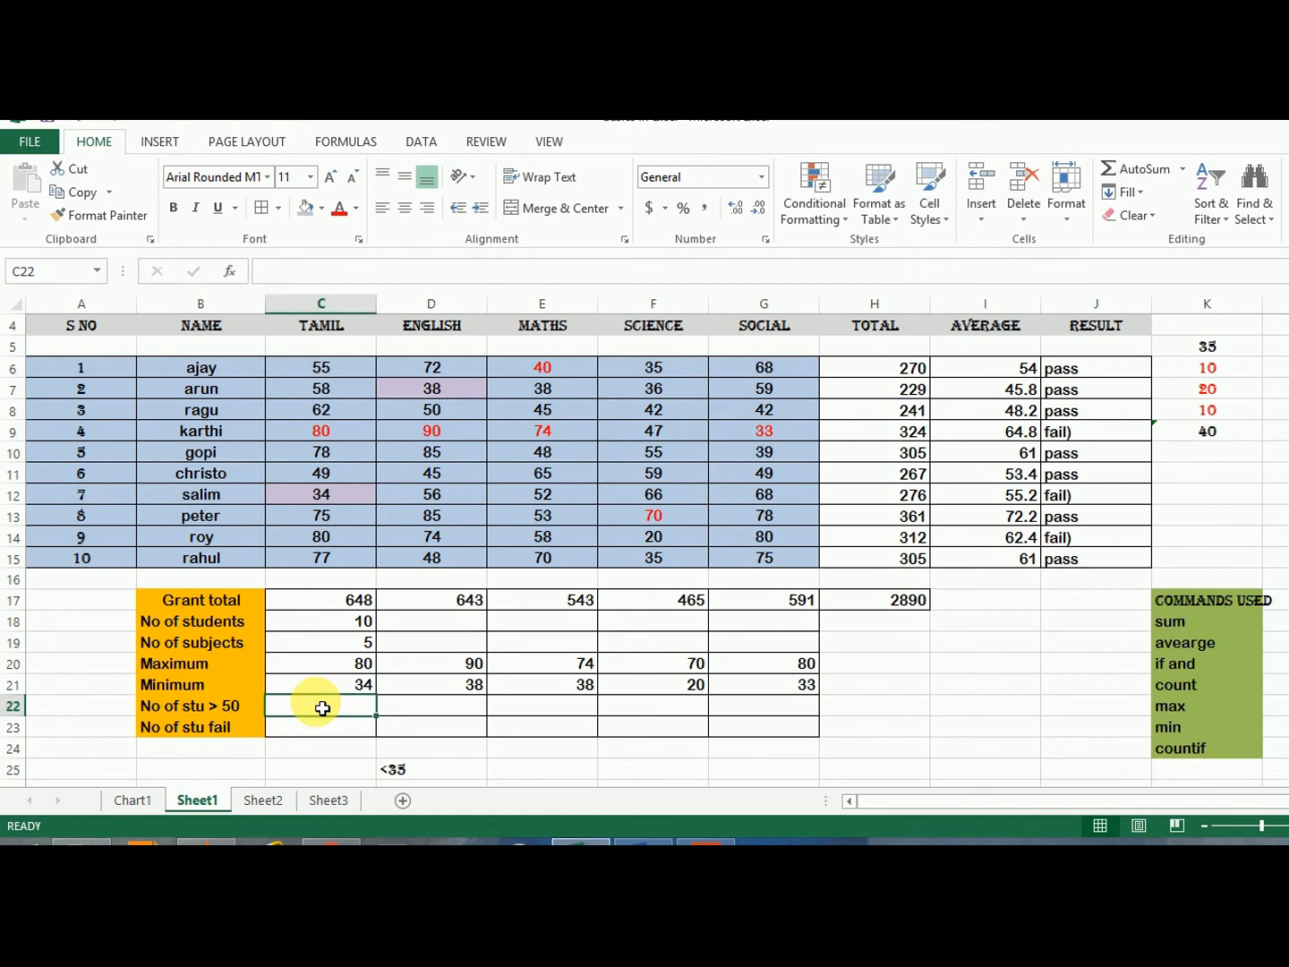
pyautogui.write('=coun')
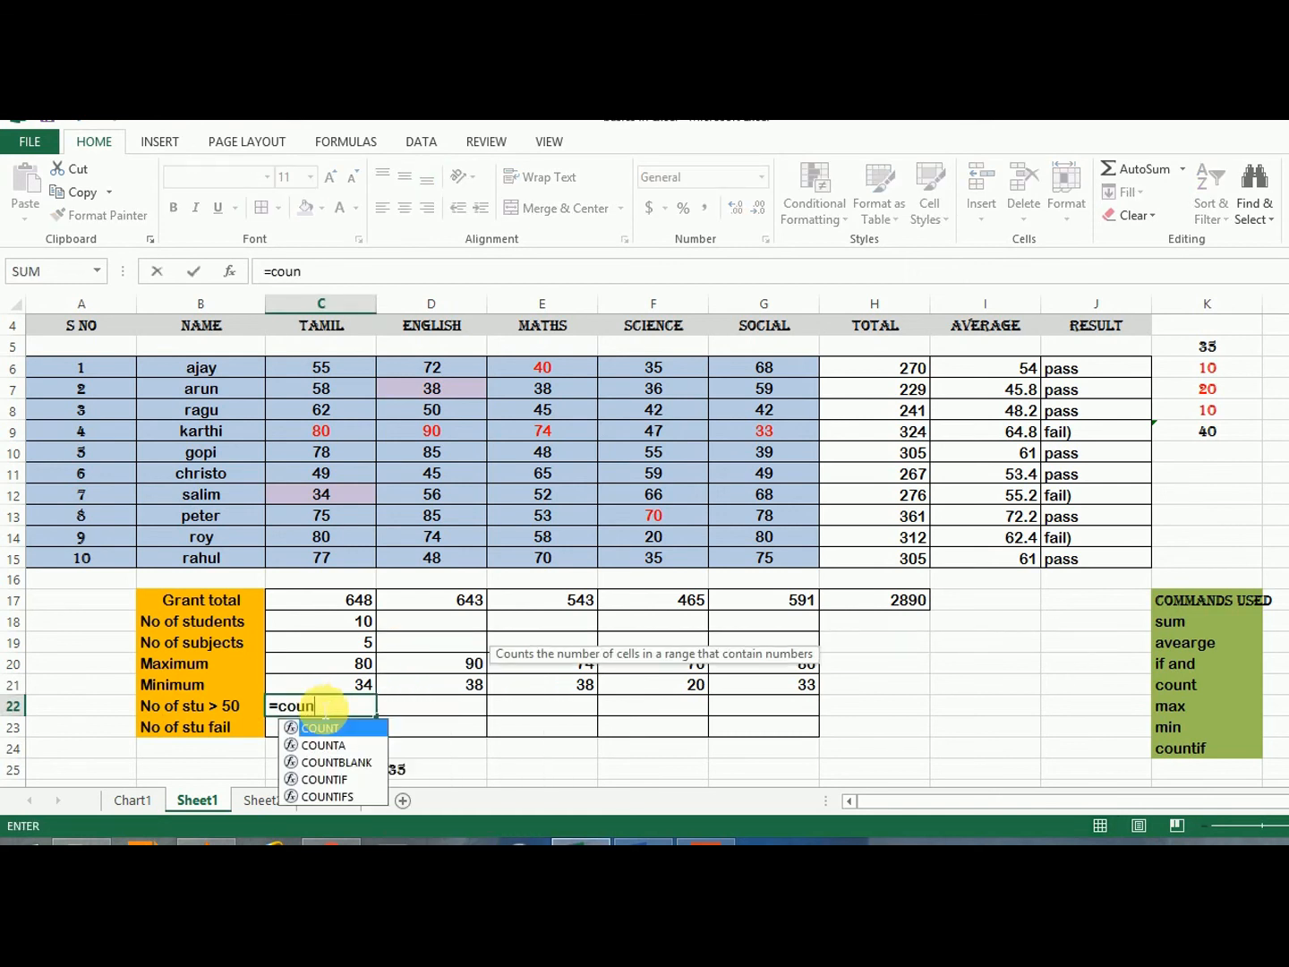
pyautogui.write('ti')
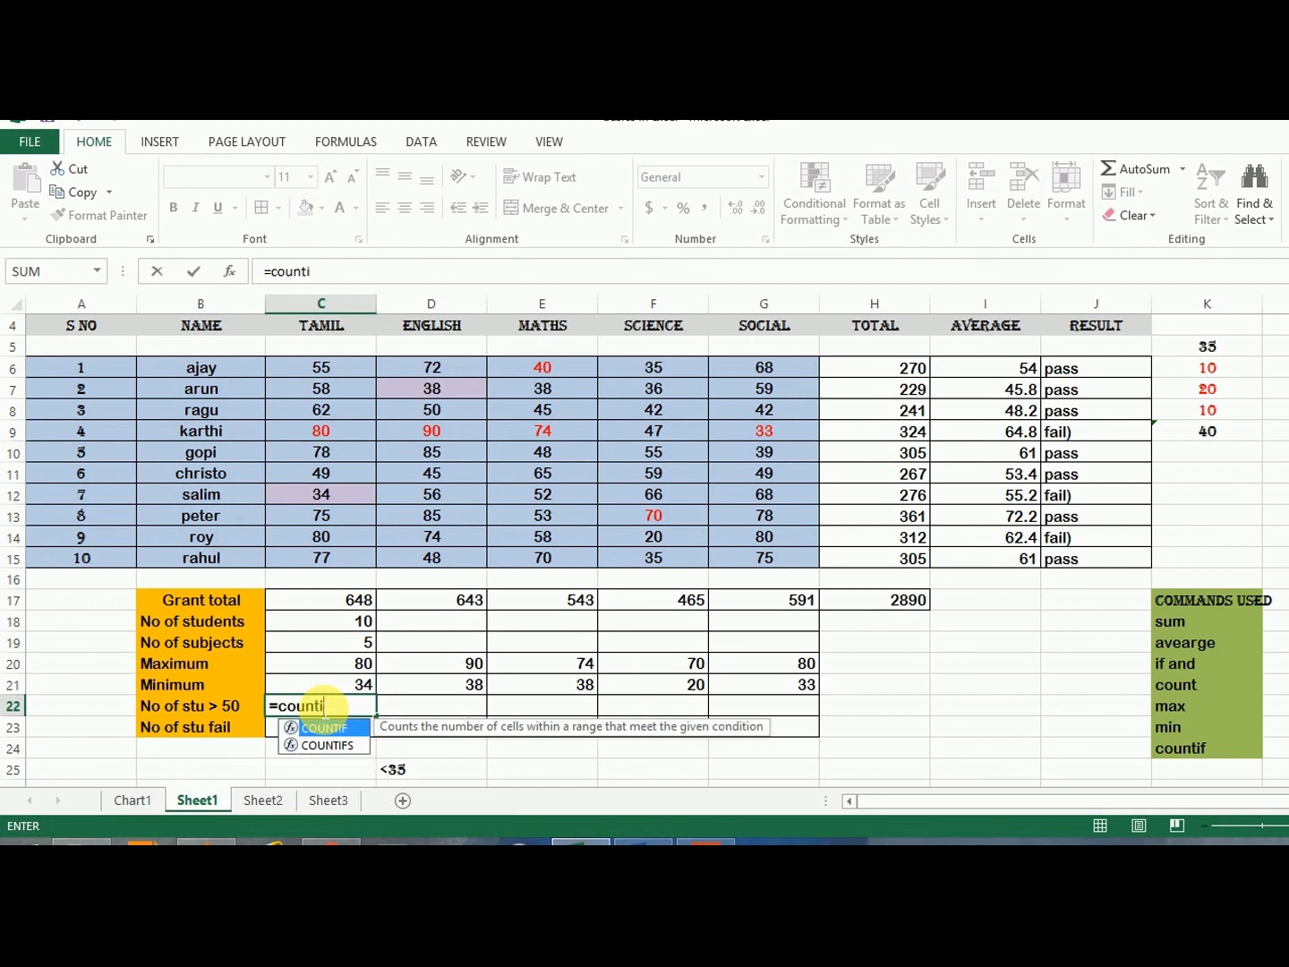
pyautogui.write('f(')
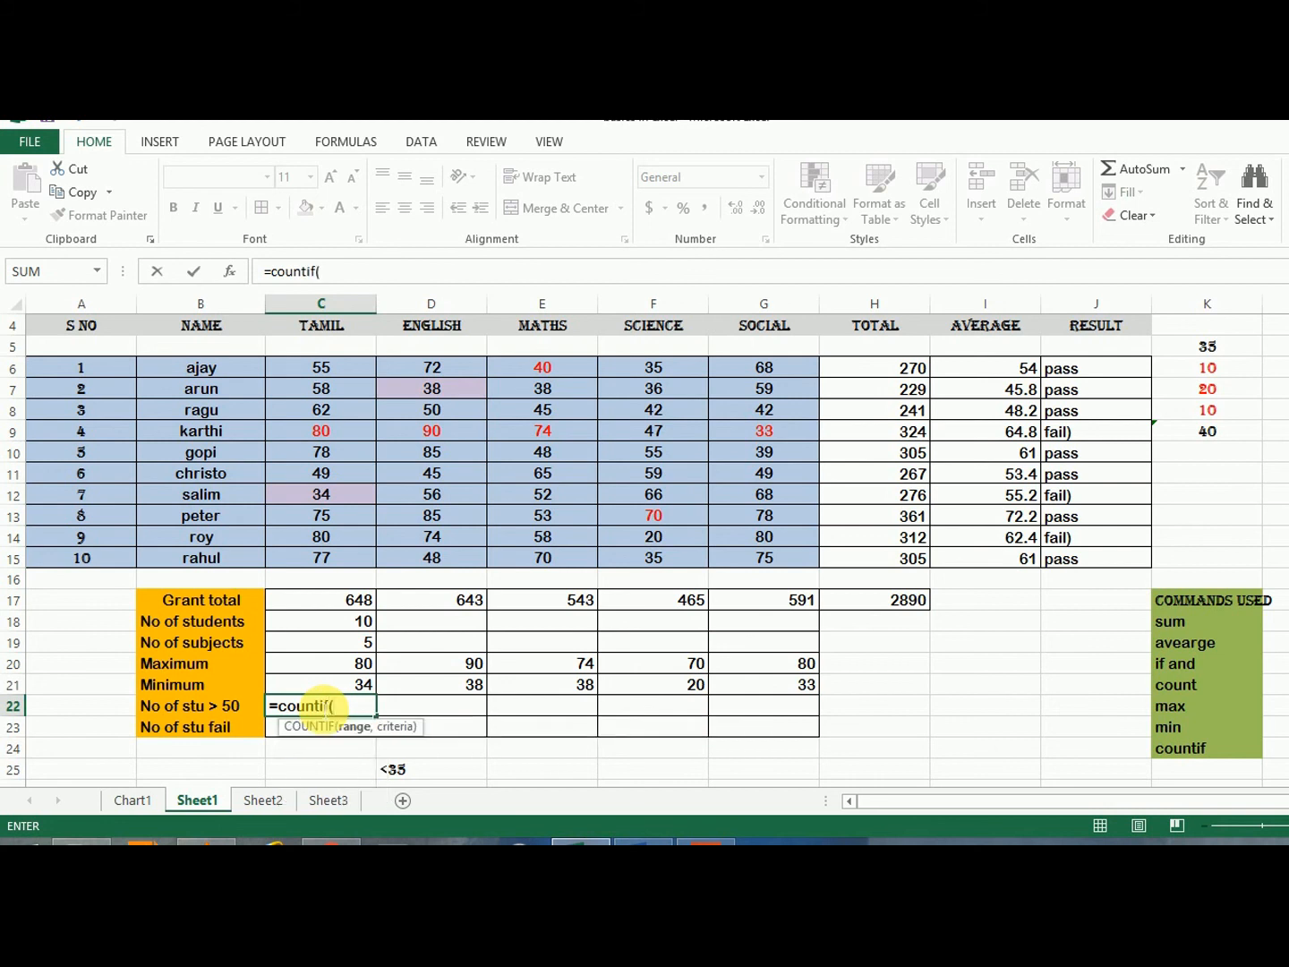
pyautogui.click(232, 271)
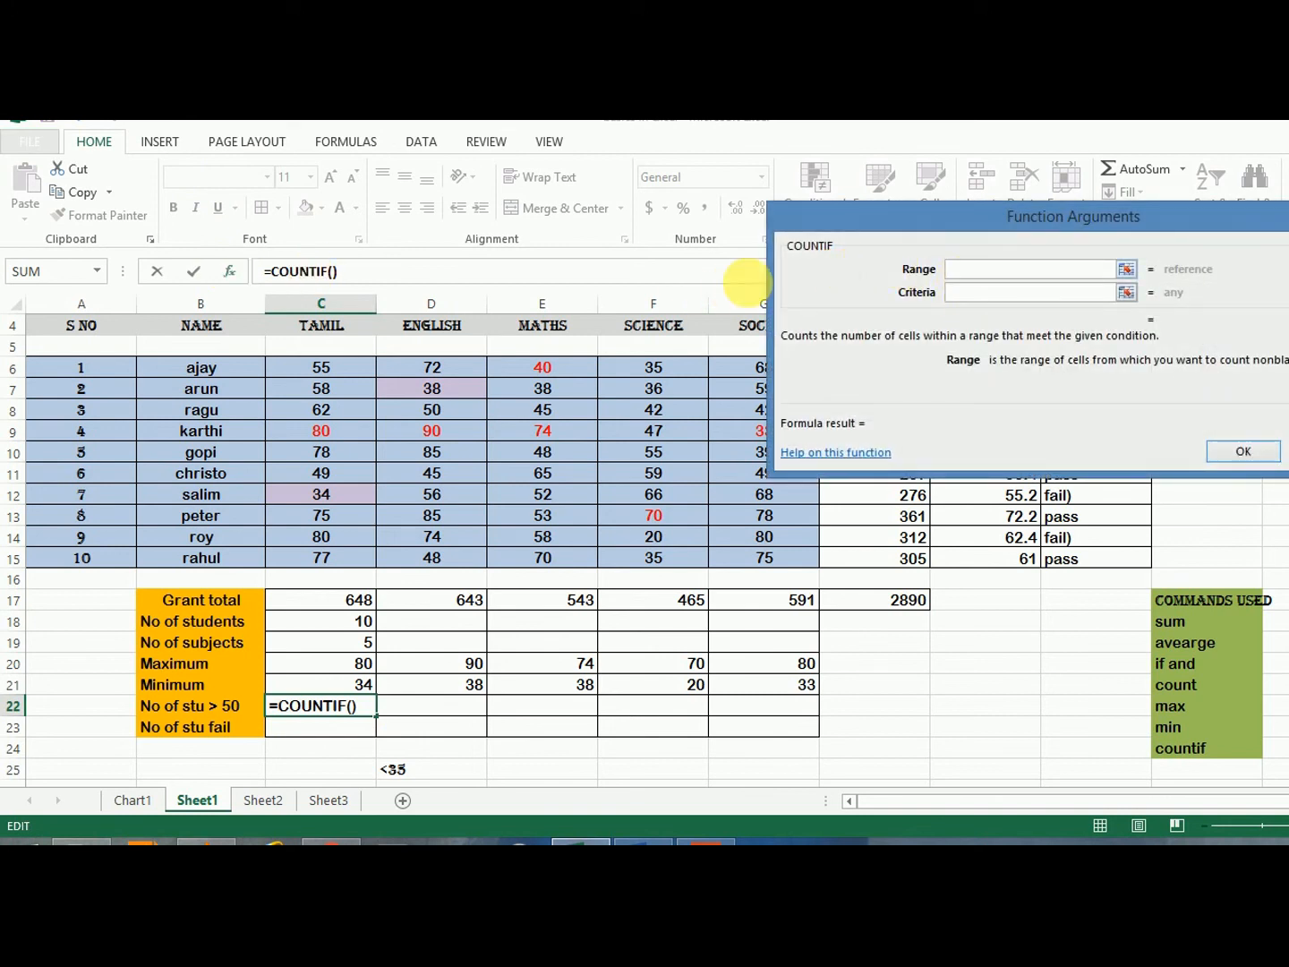
pyautogui.moveTo(357, 374); pyautogui.dragTo(349, 578)
pyautogui.click(348, 577)
pyautogui.moveTo(361, 379); pyautogui.dragTo(357, 564)
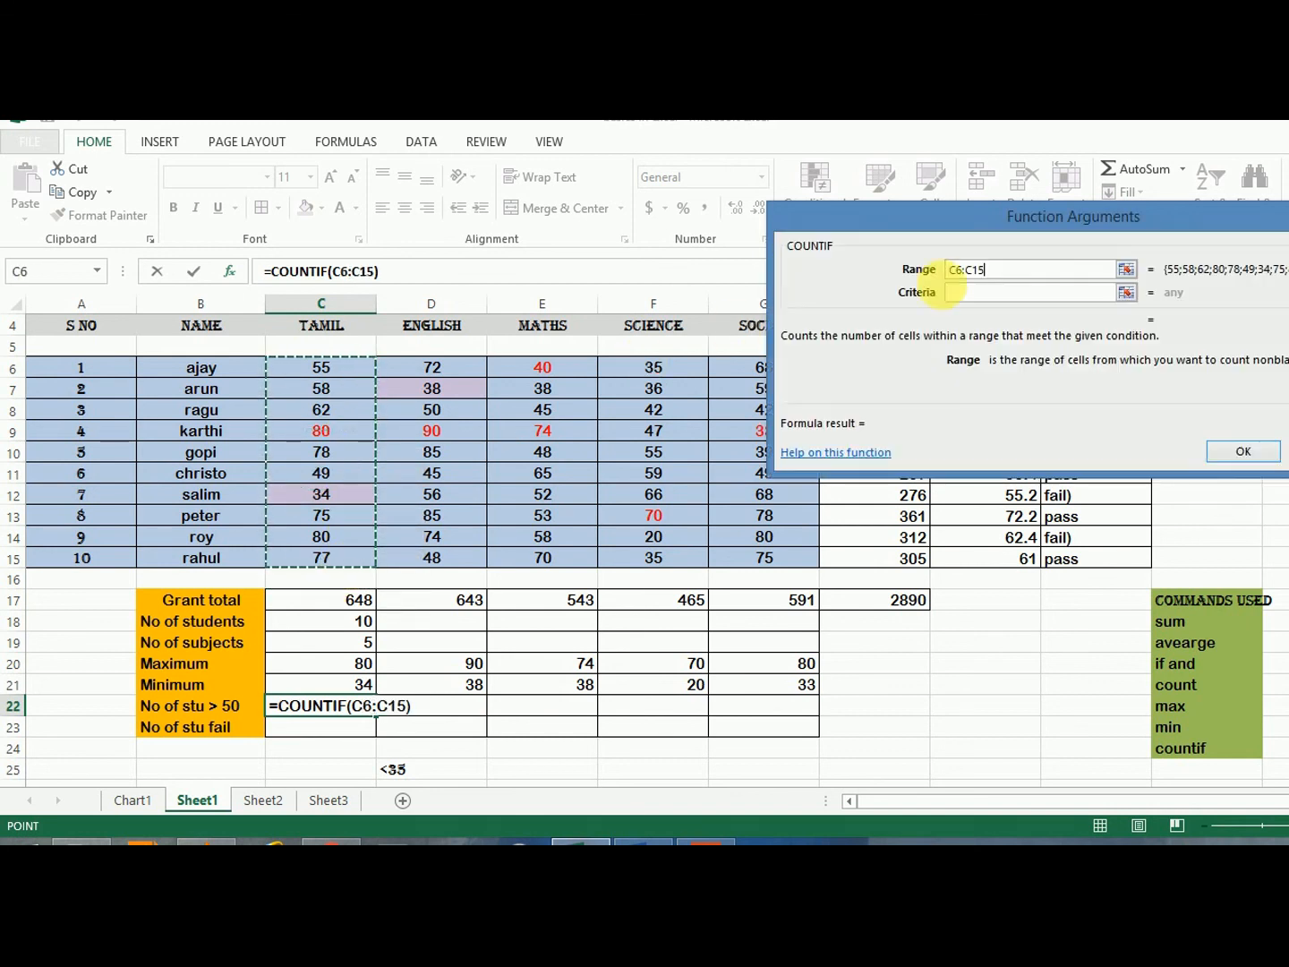
pyautogui.click(981, 294)
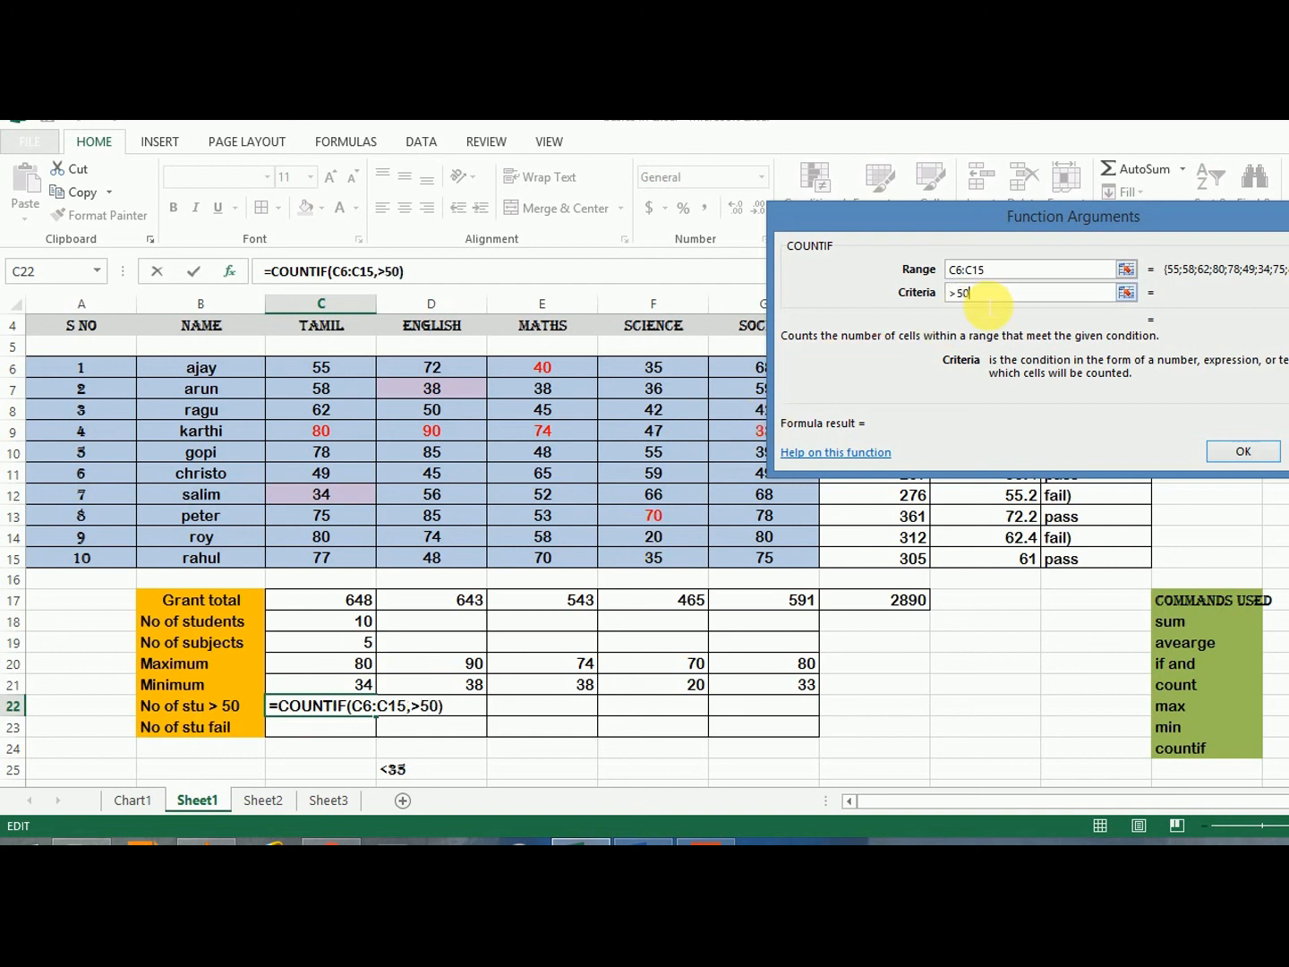
pyautogui.click(1240, 451)
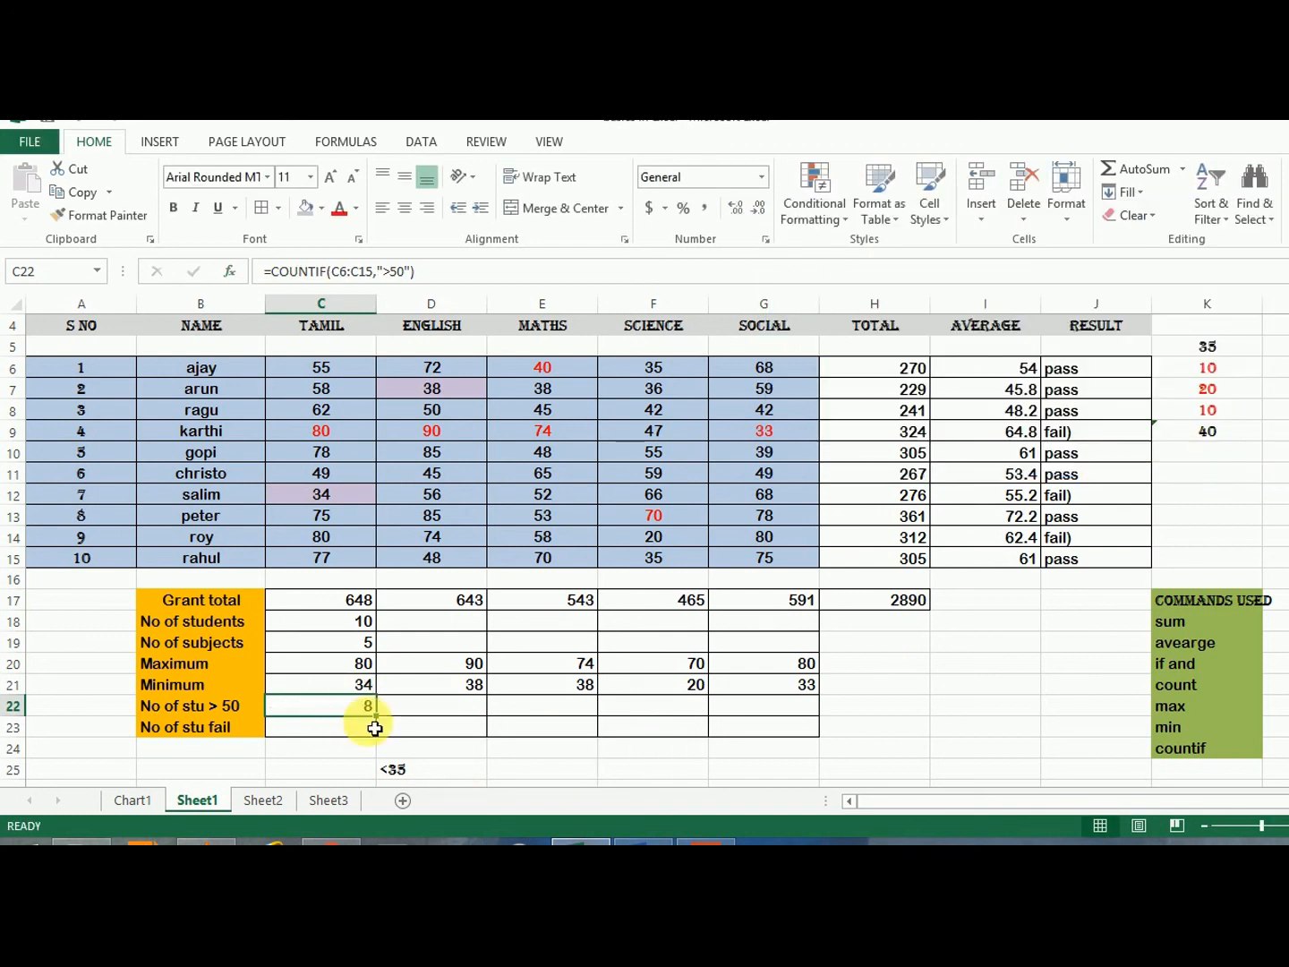
pyautogui.moveTo(347, 376); pyautogui.dragTo(338, 565)
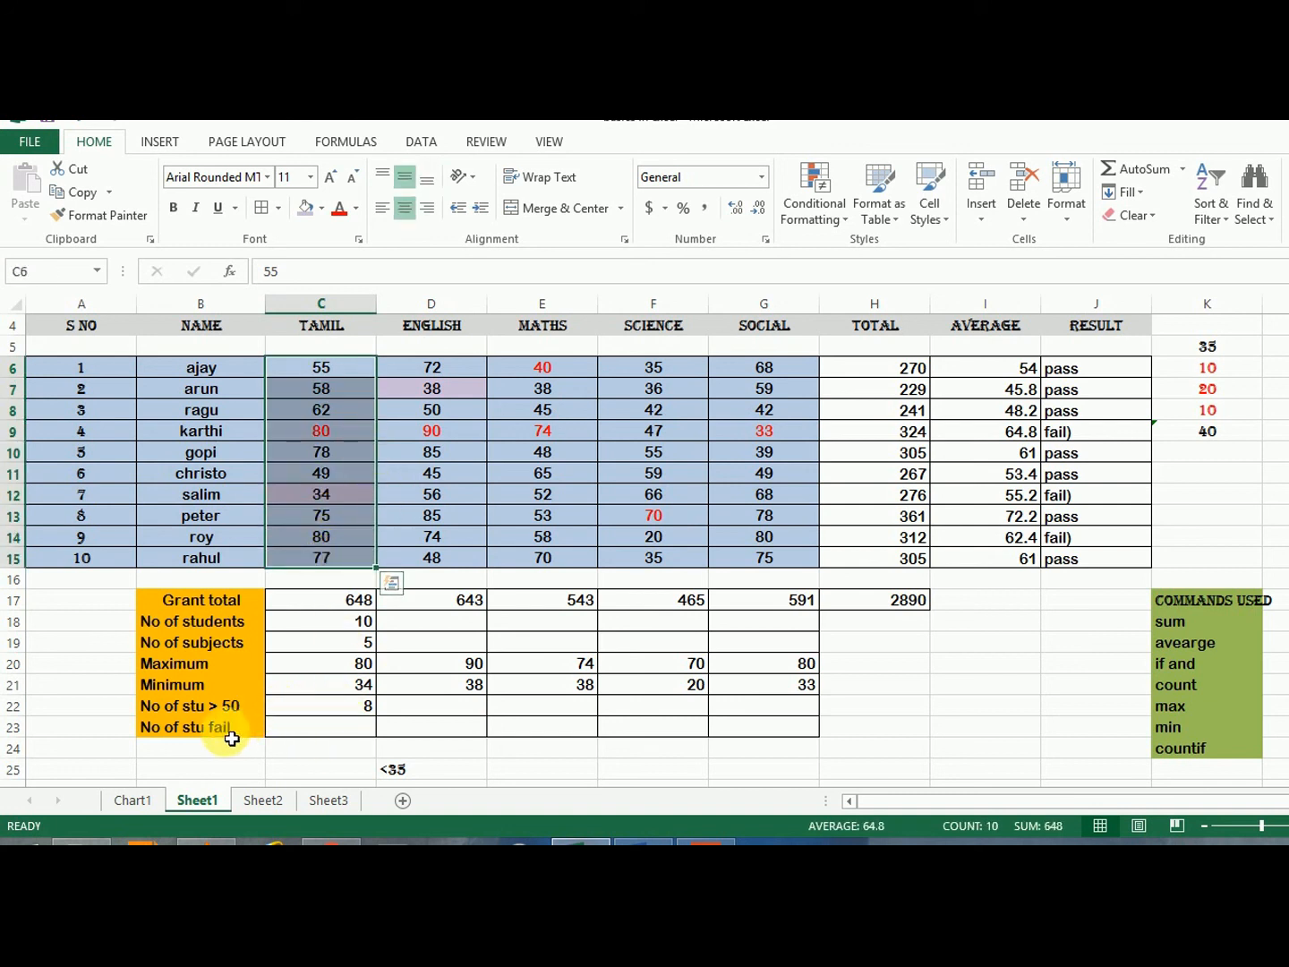
# Count the students failing Tamil in C23 using COUNTIF with range C6:C15 and criteria <35
pyautogui.click(308, 728)
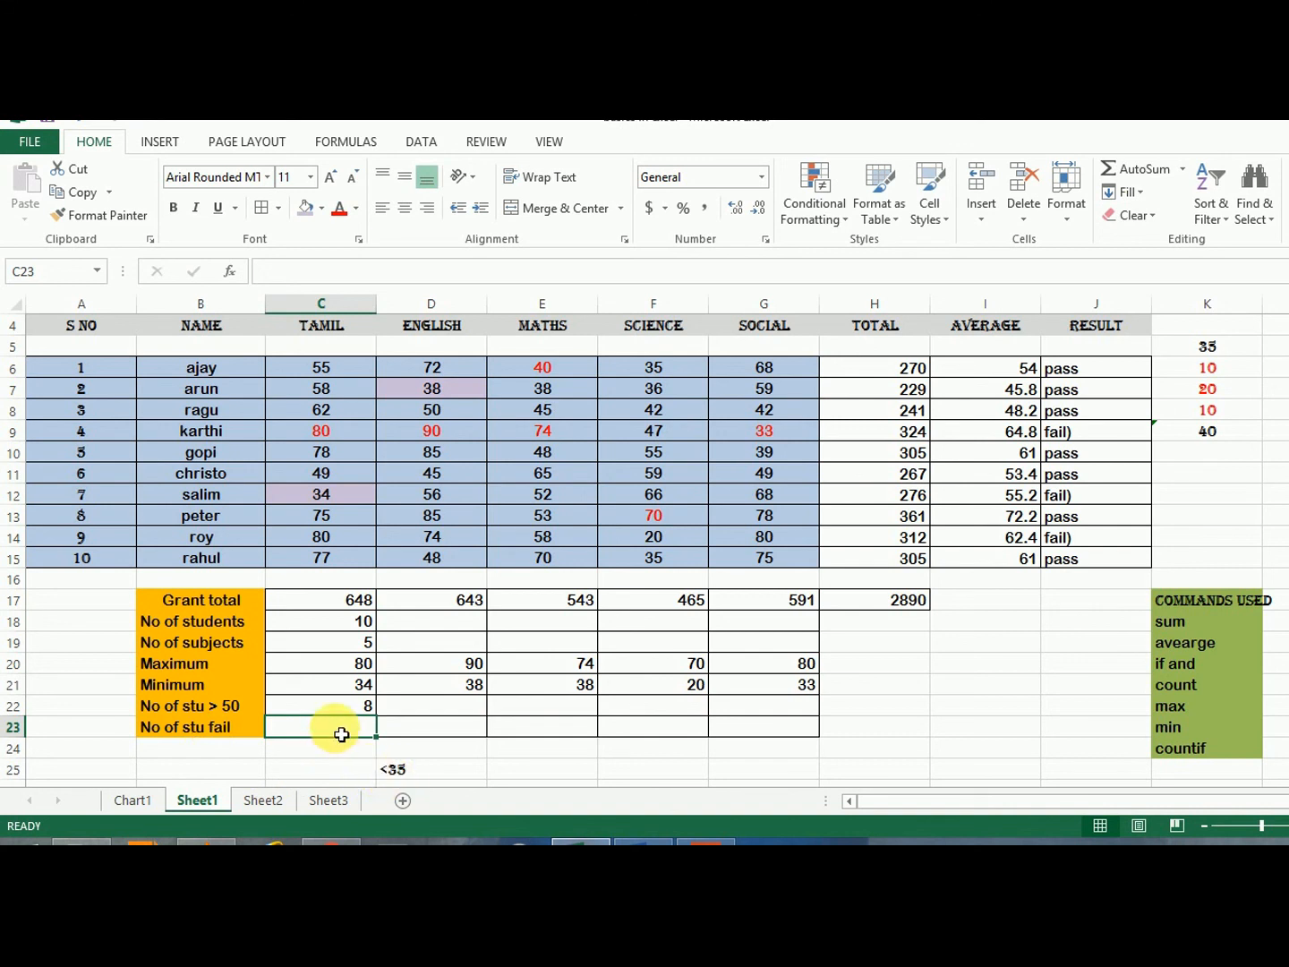
pyautogui.write('=')
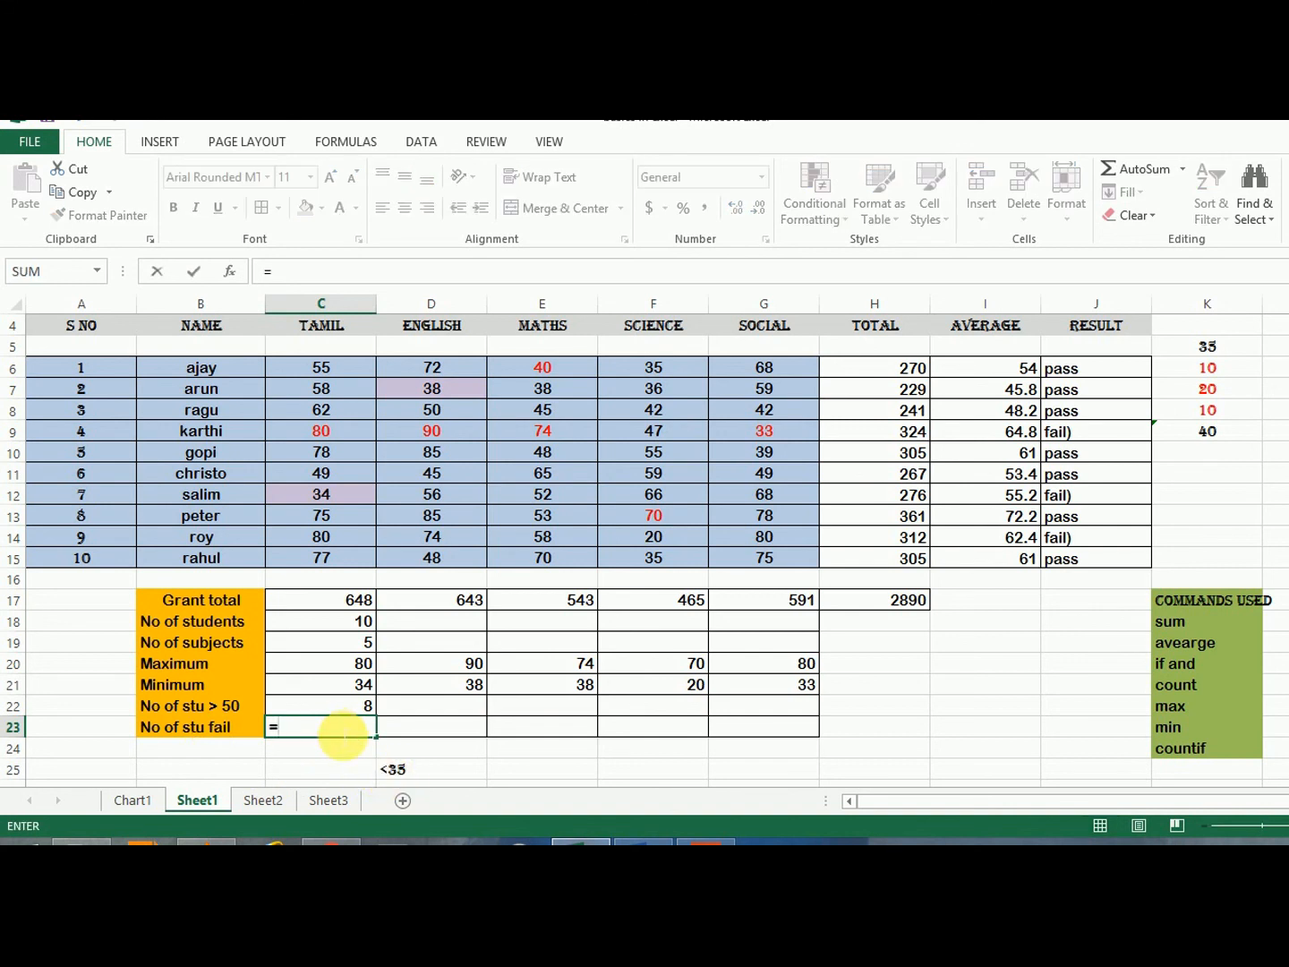
pyautogui.write('cou')
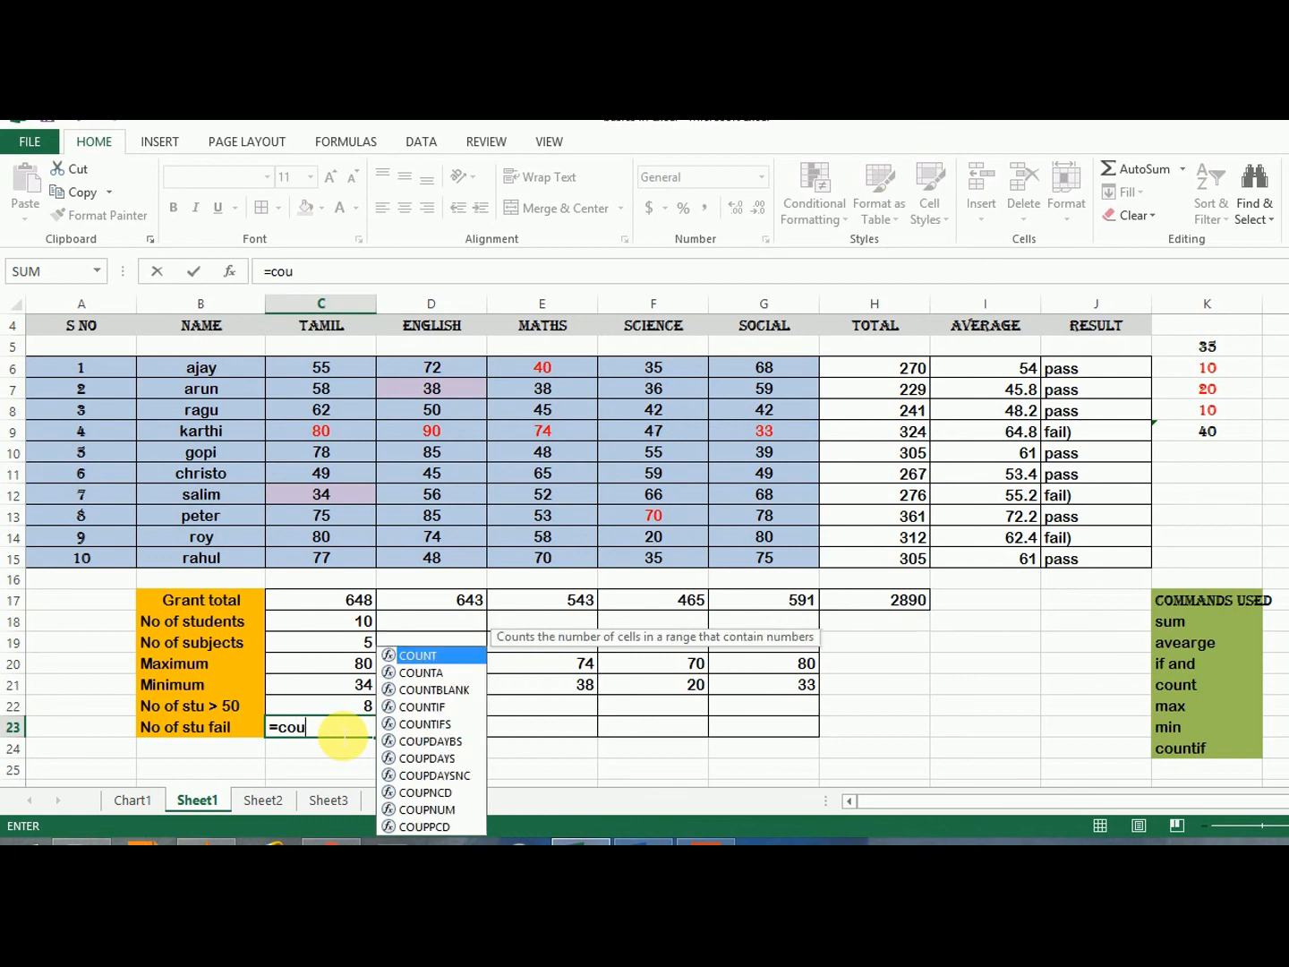
pyautogui.write('ntif')
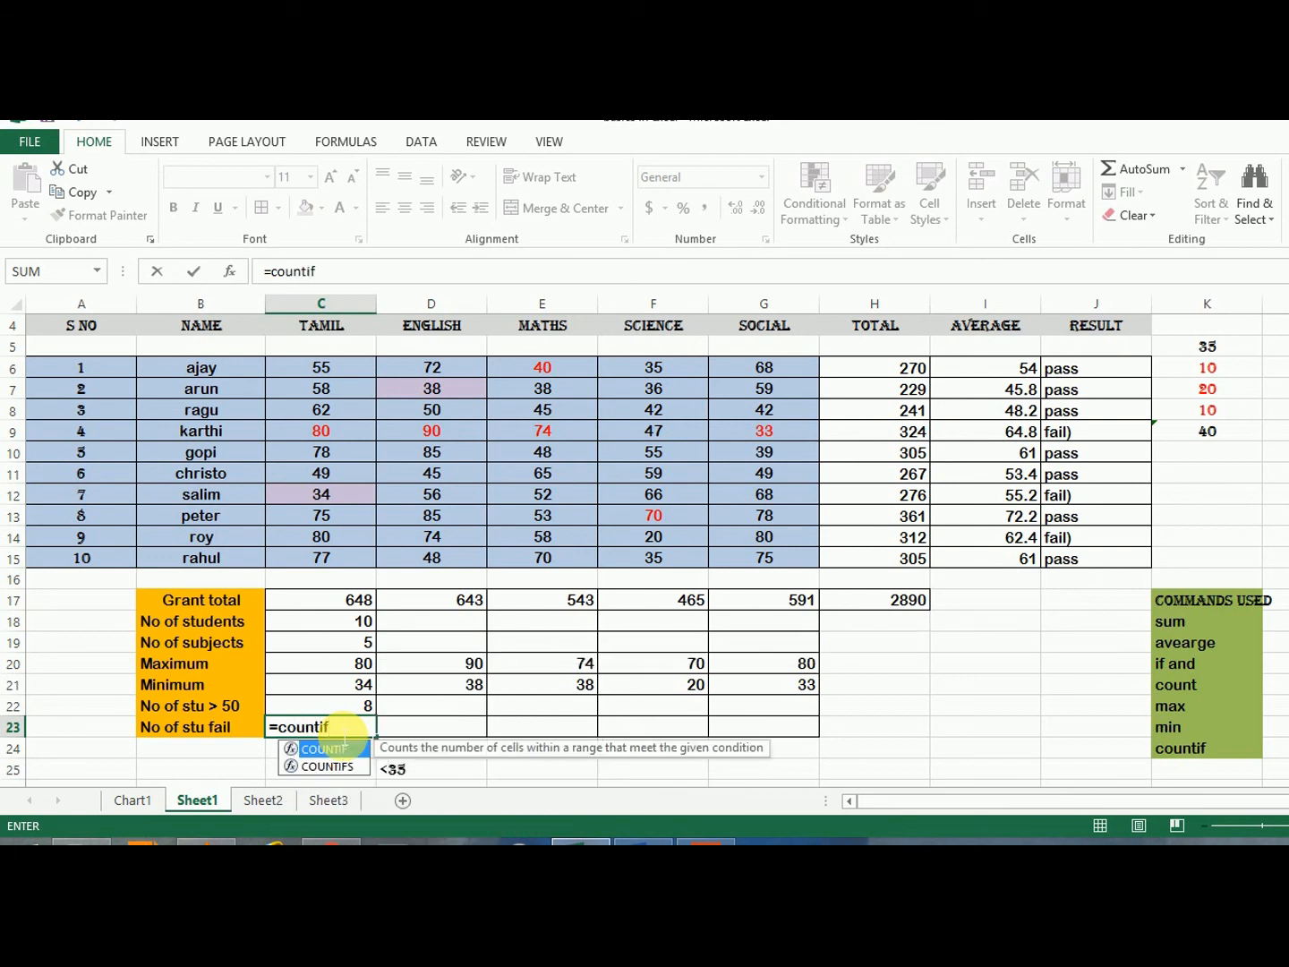
pyautogui.write('(')
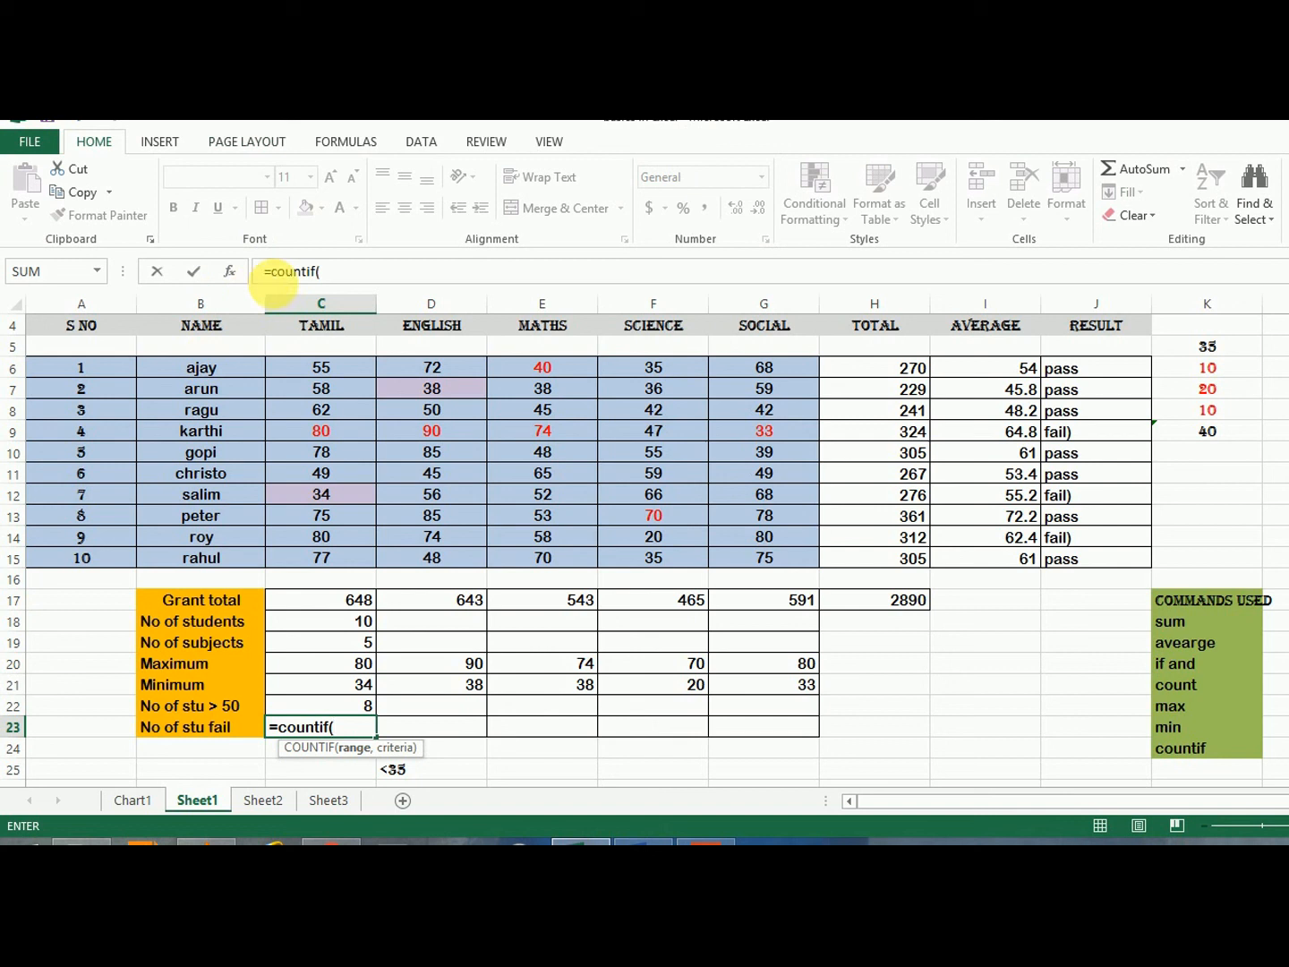
pyautogui.click(235, 274)
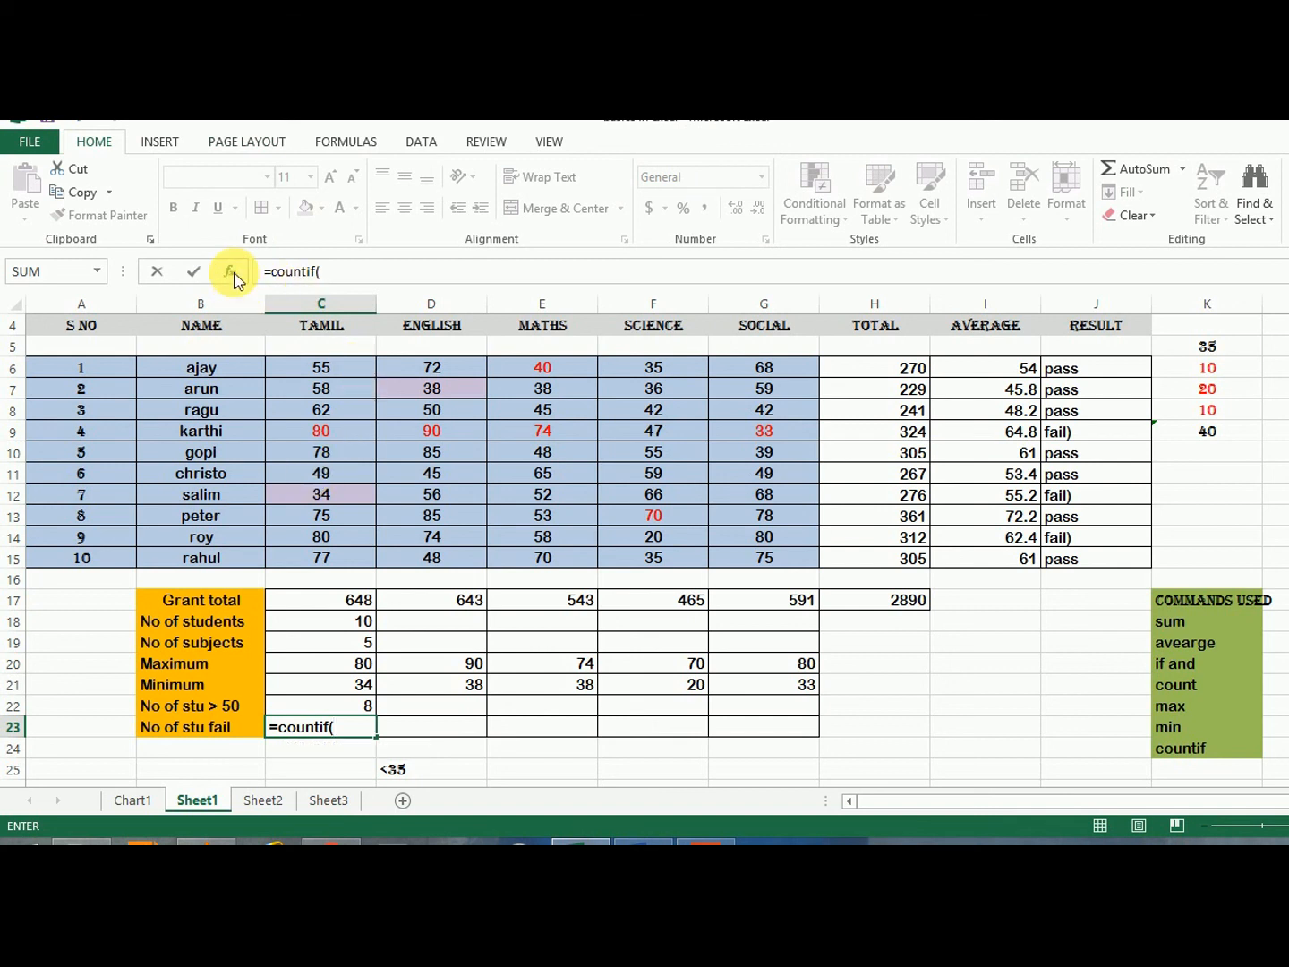
pyautogui.moveTo(353, 373); pyautogui.dragTo(345, 560)
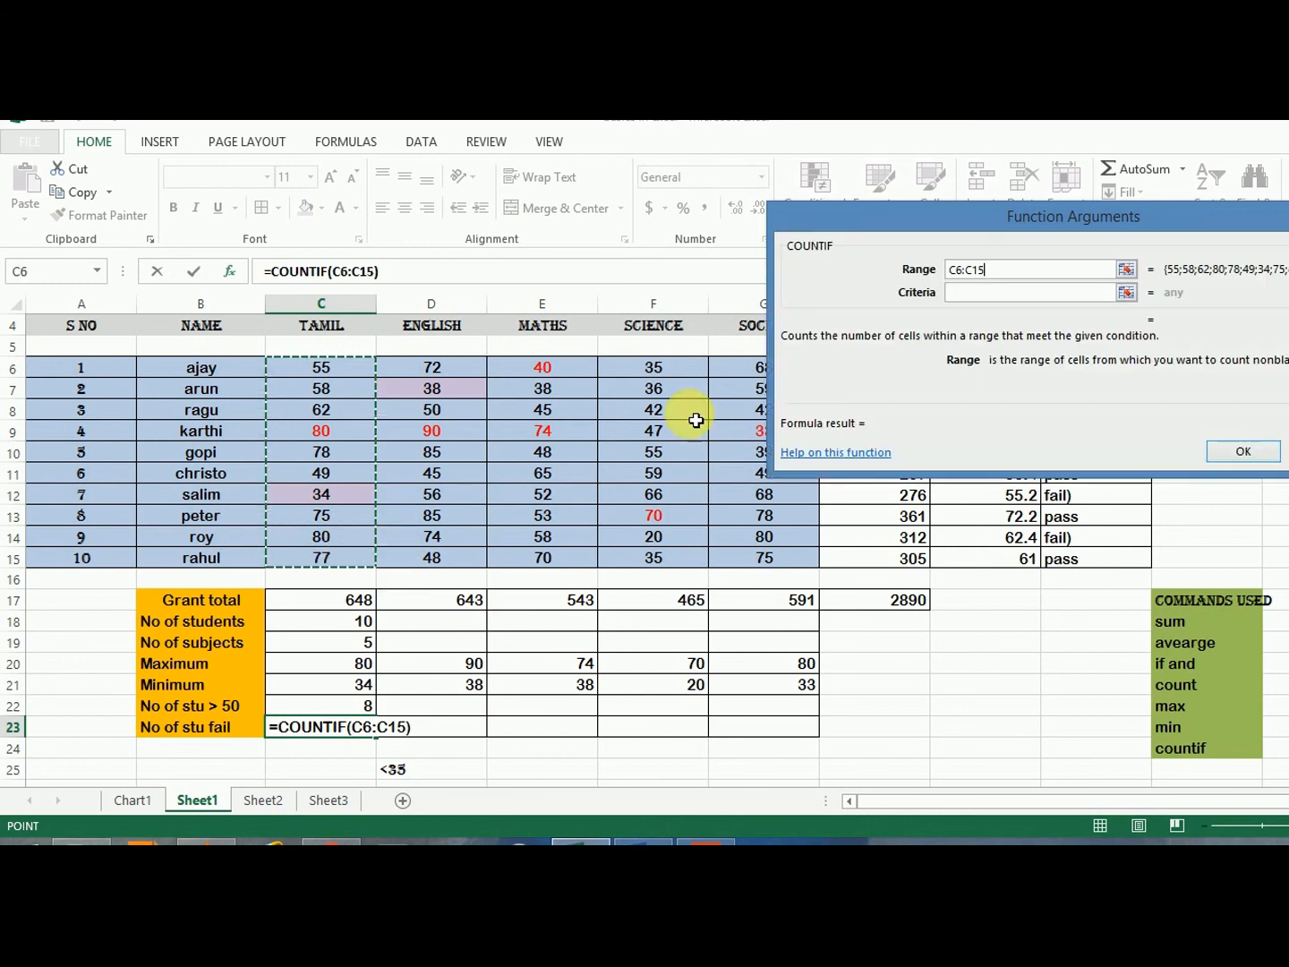
pyautogui.click(970, 294)
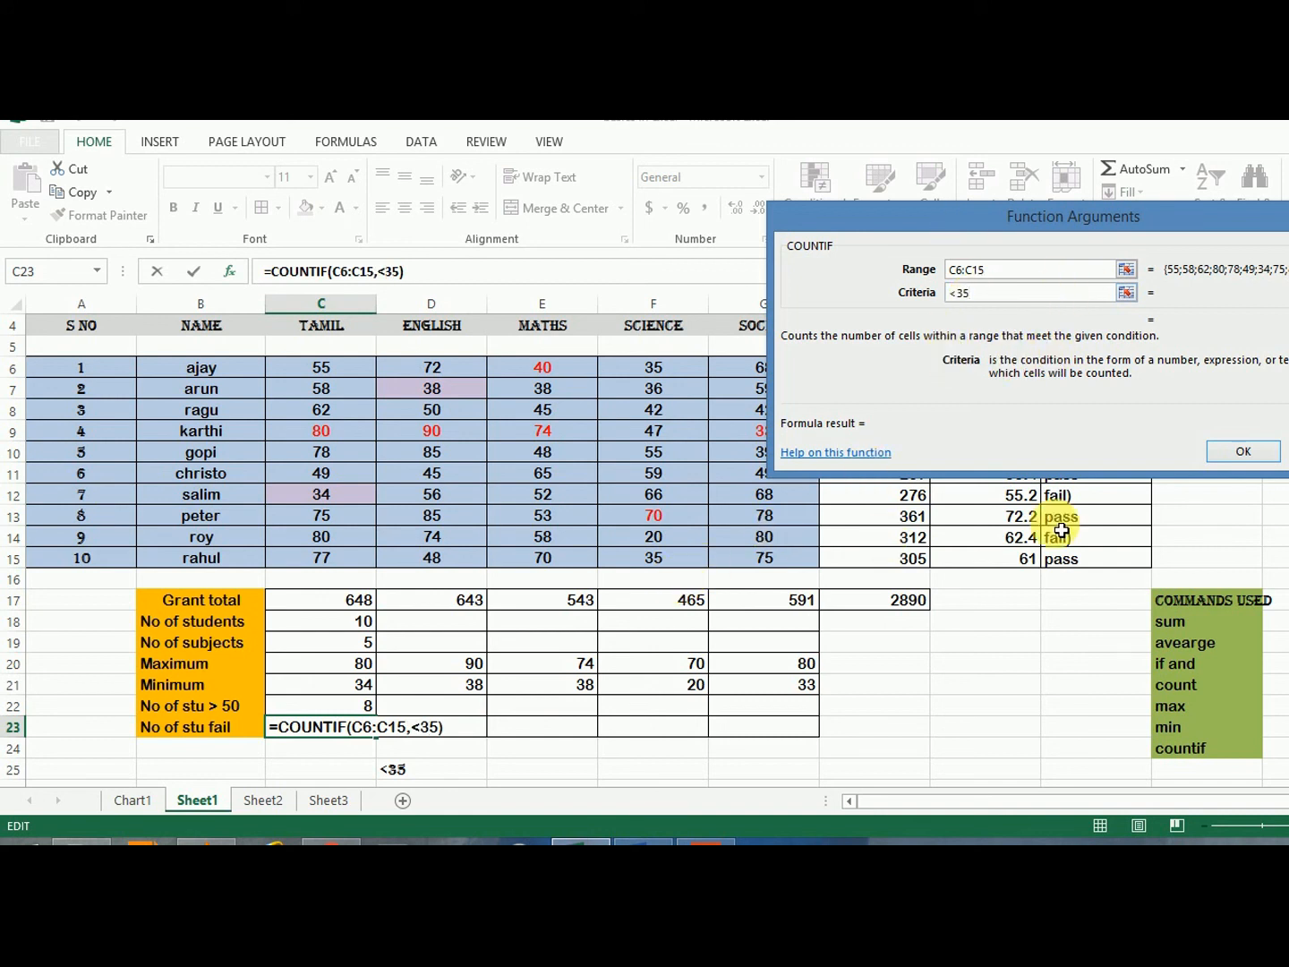
pyautogui.click(1245, 457)
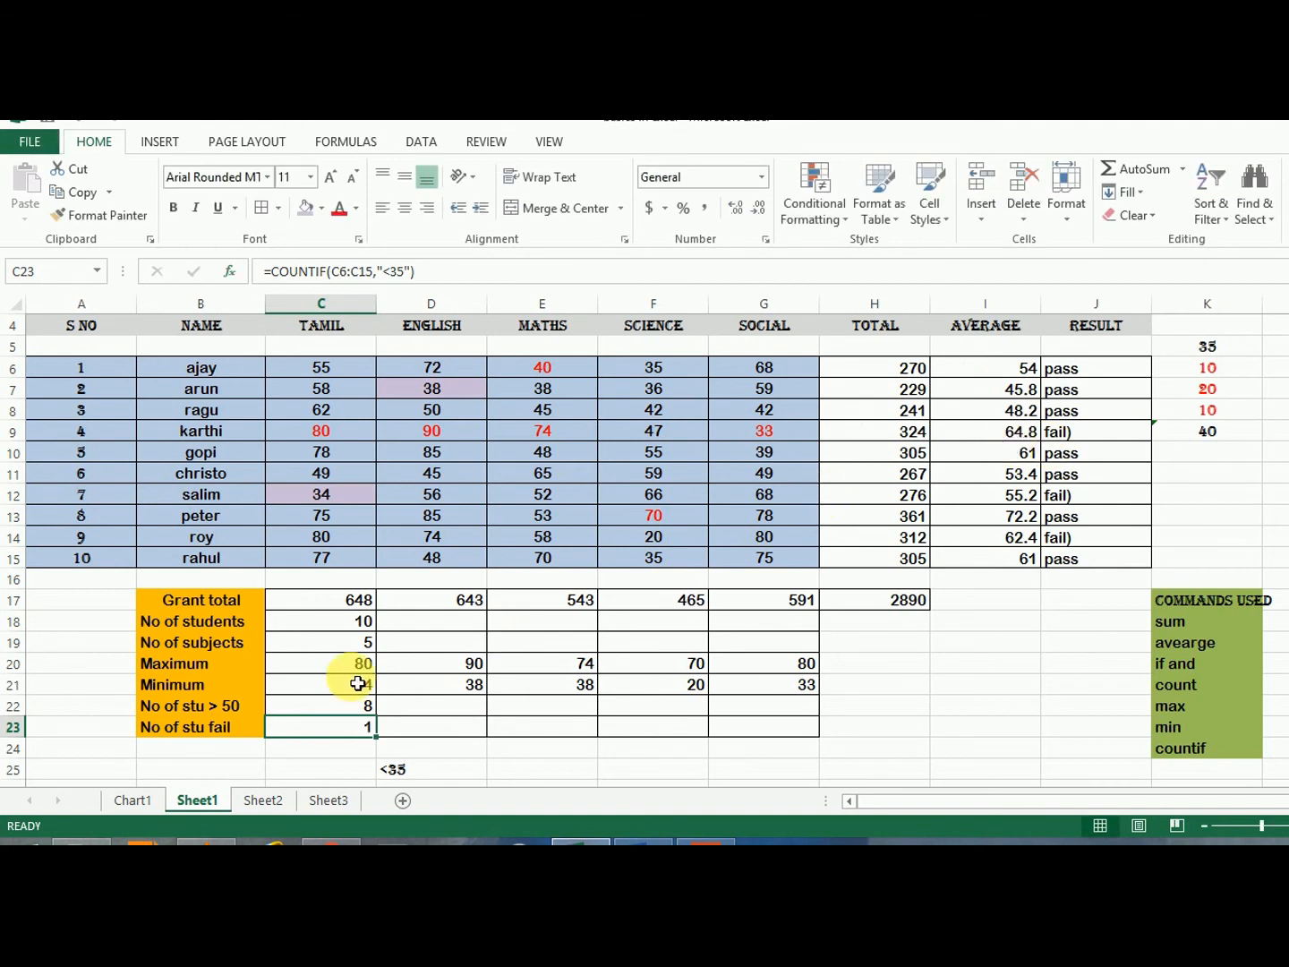
pyautogui.moveTo(363, 376); pyautogui.dragTo(360, 566)
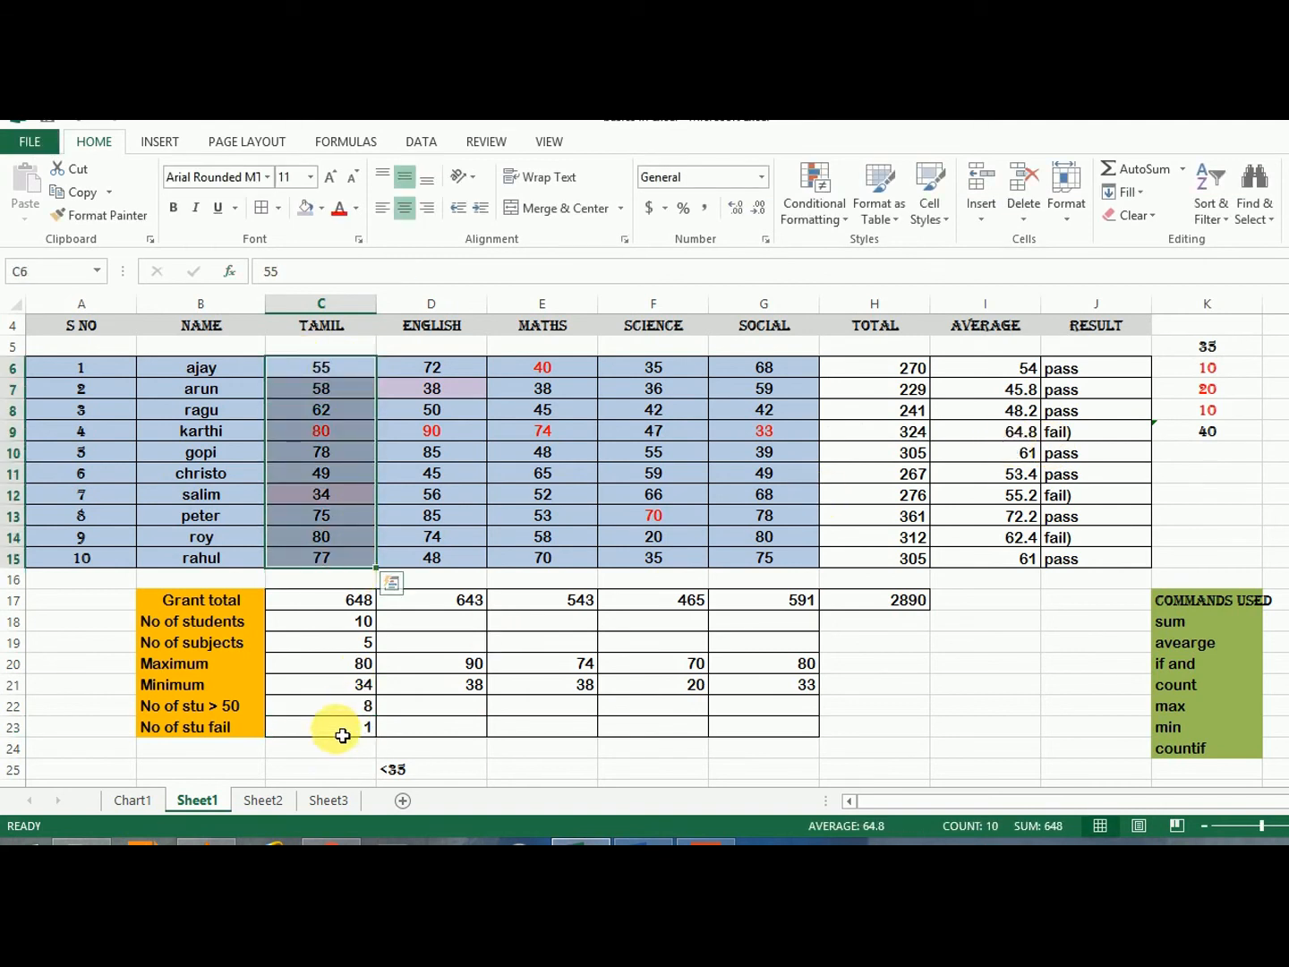
pyautogui.click(333, 495)
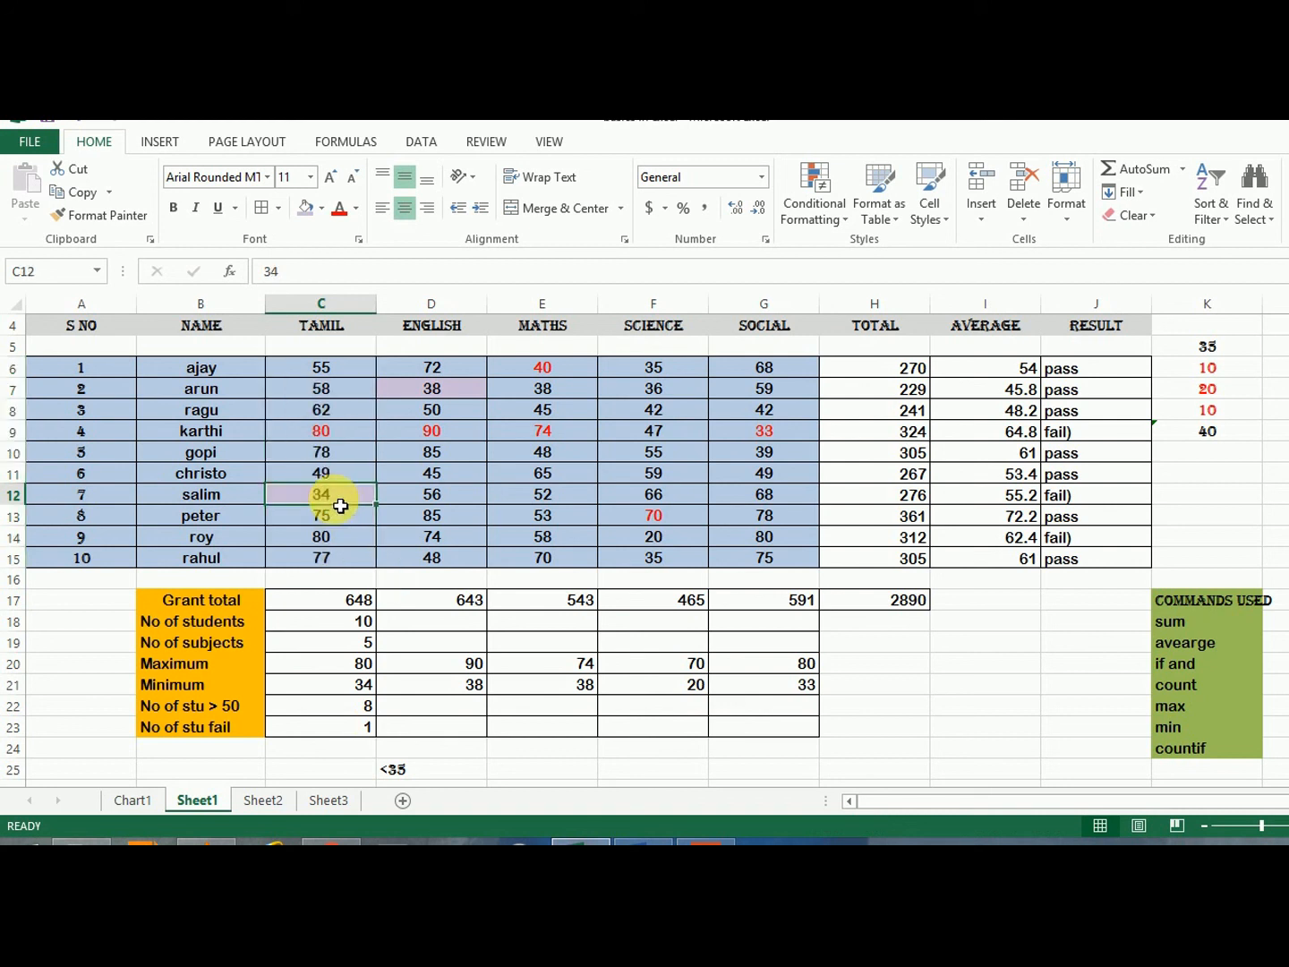